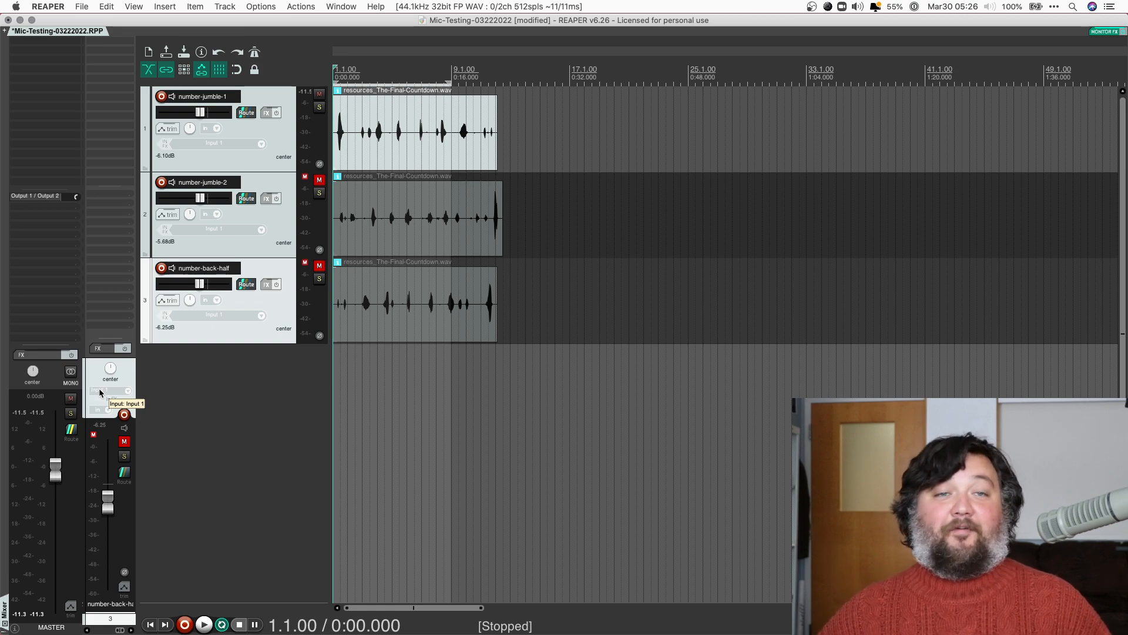
Play and stop the project, then bring up the Reverb effects list for number-back-half
key(space)
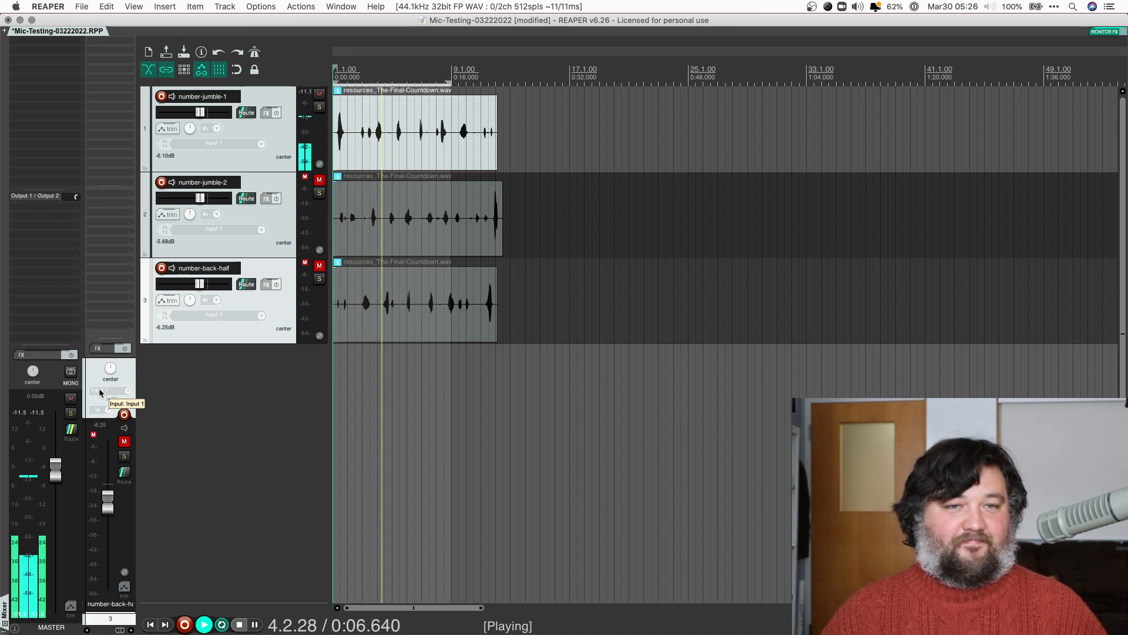
key(space)
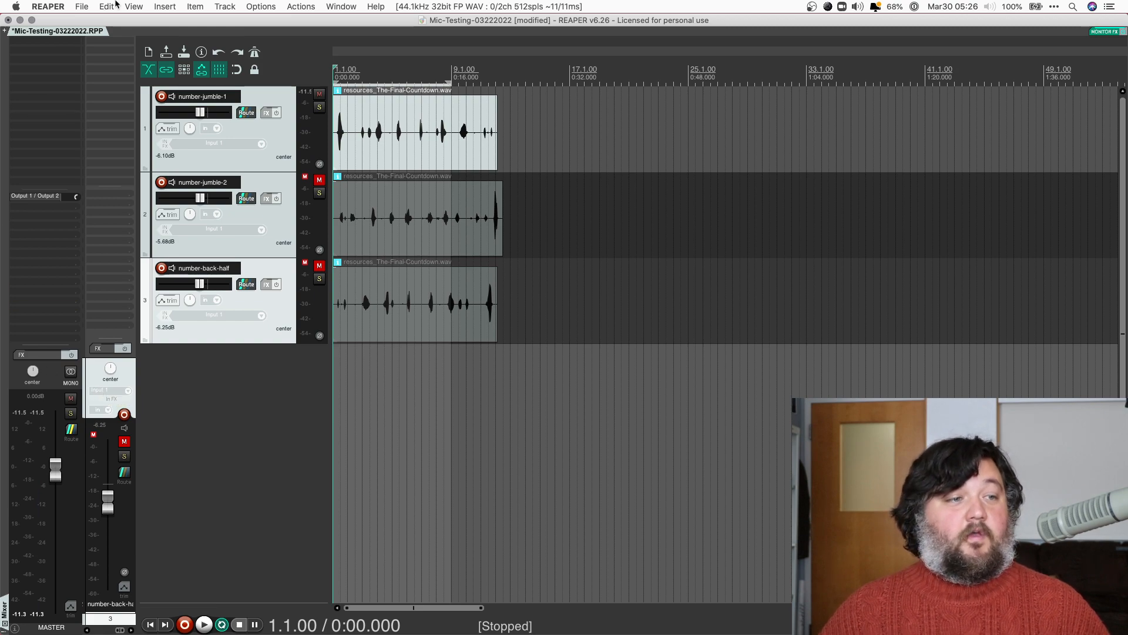
click(122, 46)
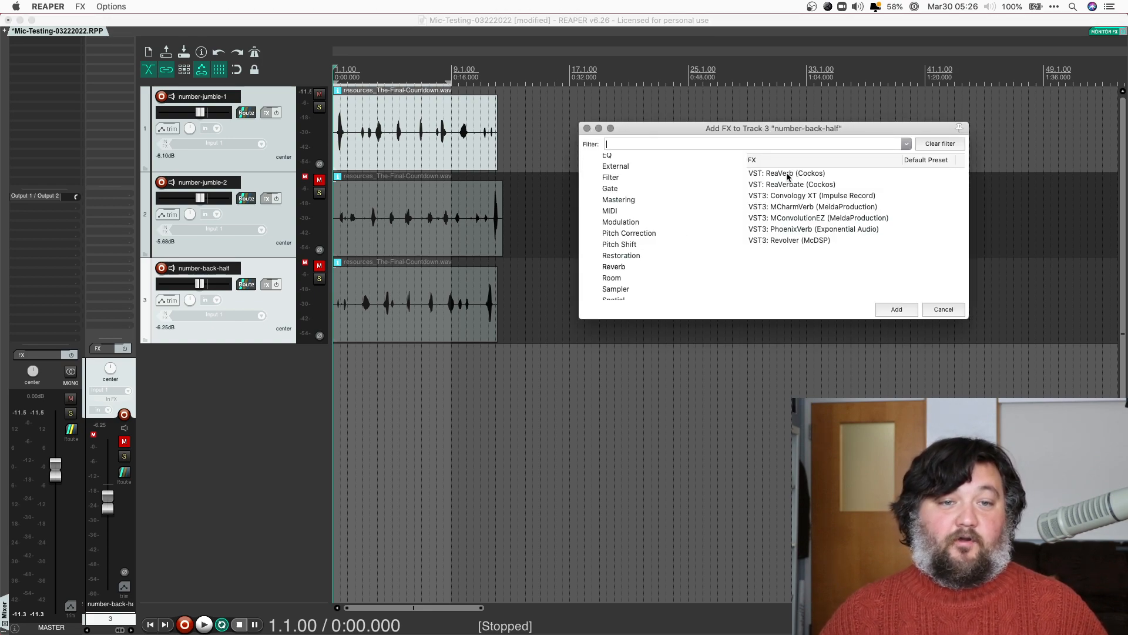
Add ReaVerb to number-back-half, browse its generator and preset menus, then remove it
double_click(787, 173)
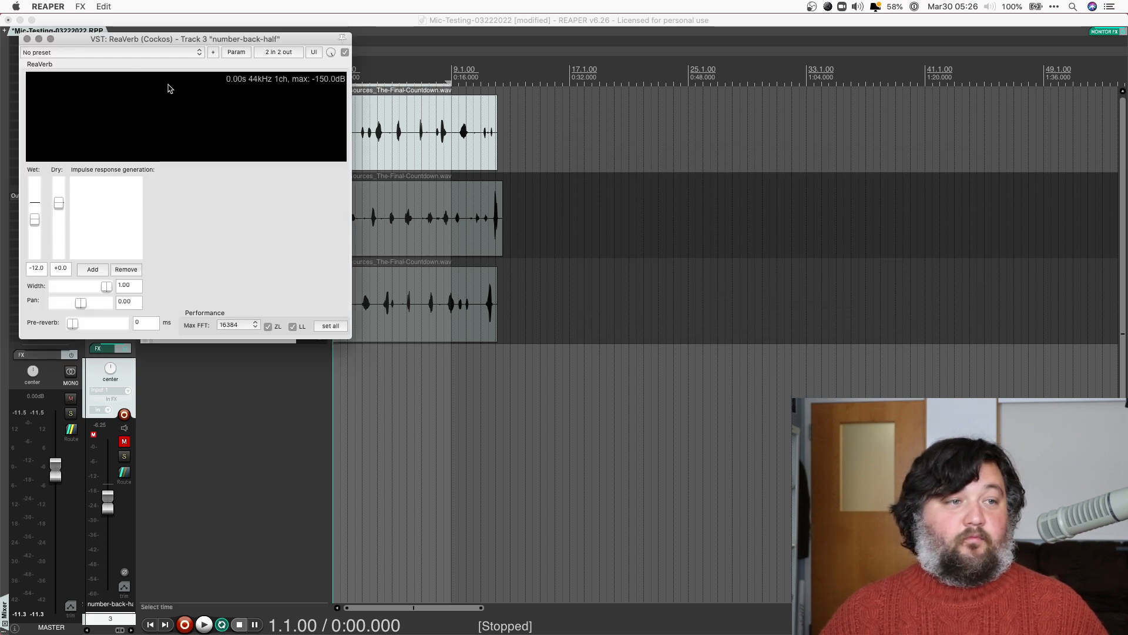
drag(143, 41, 763, 115)
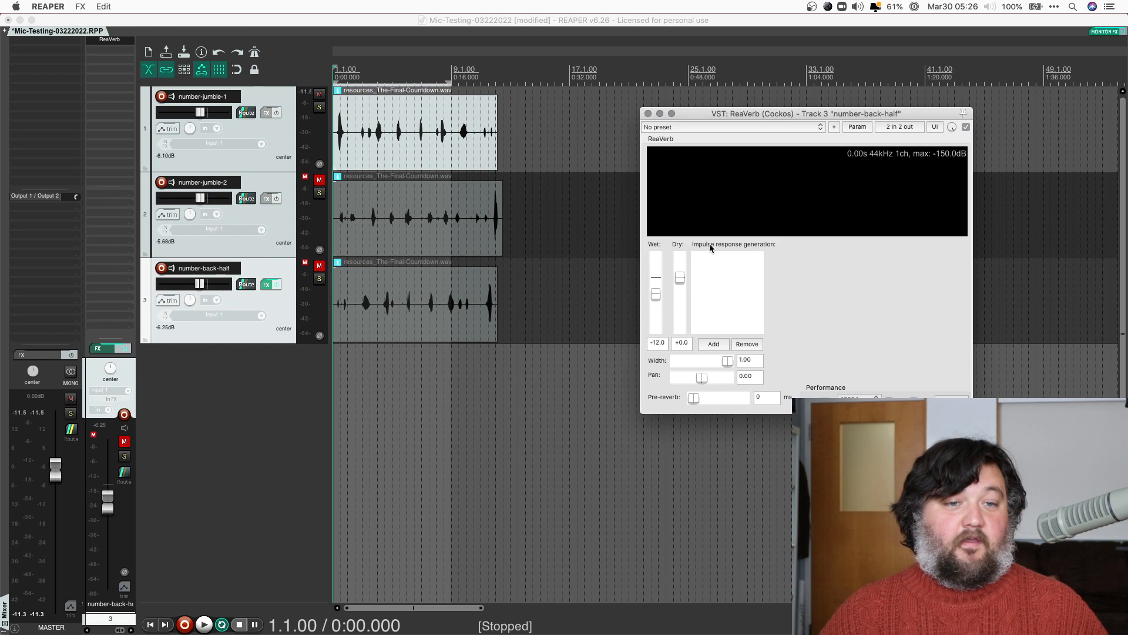
click(714, 346)
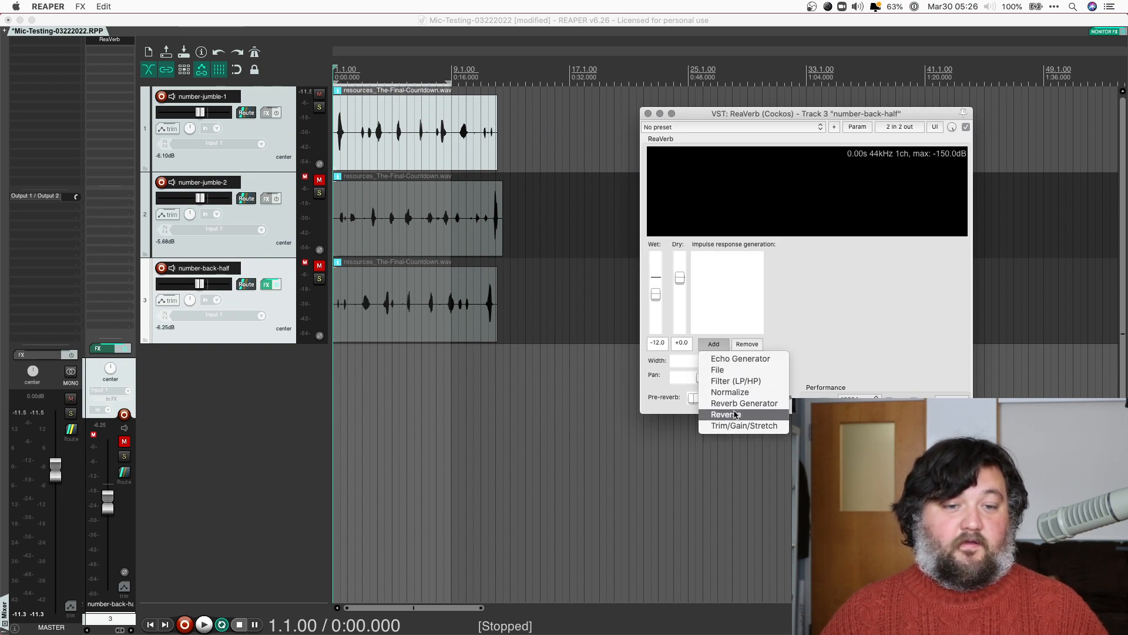
click(962, 276)
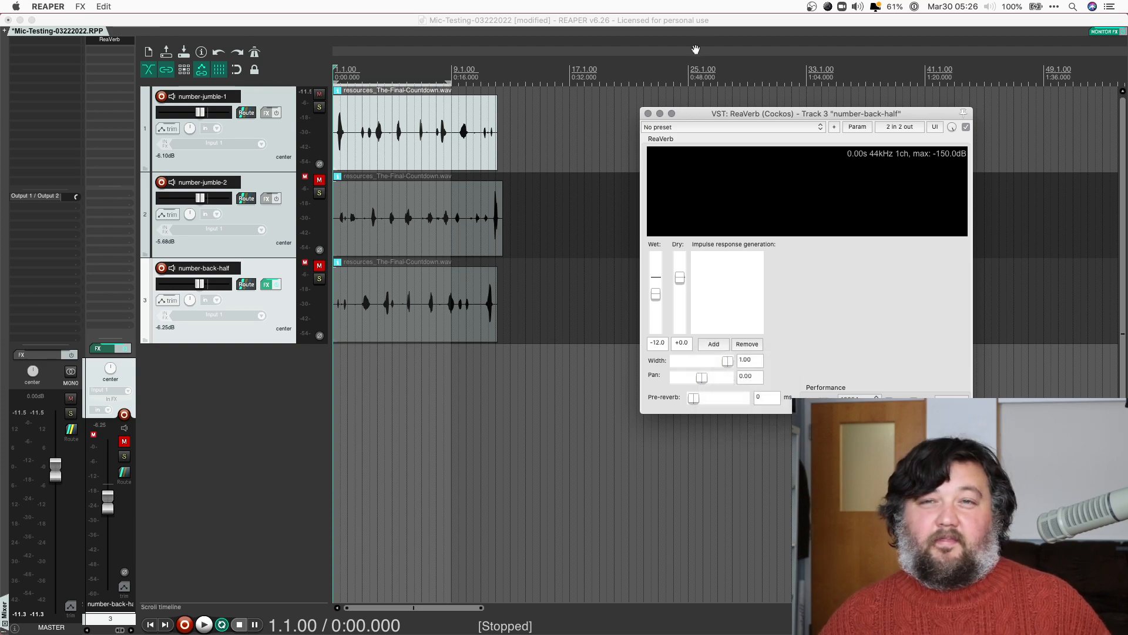
click(707, 127)
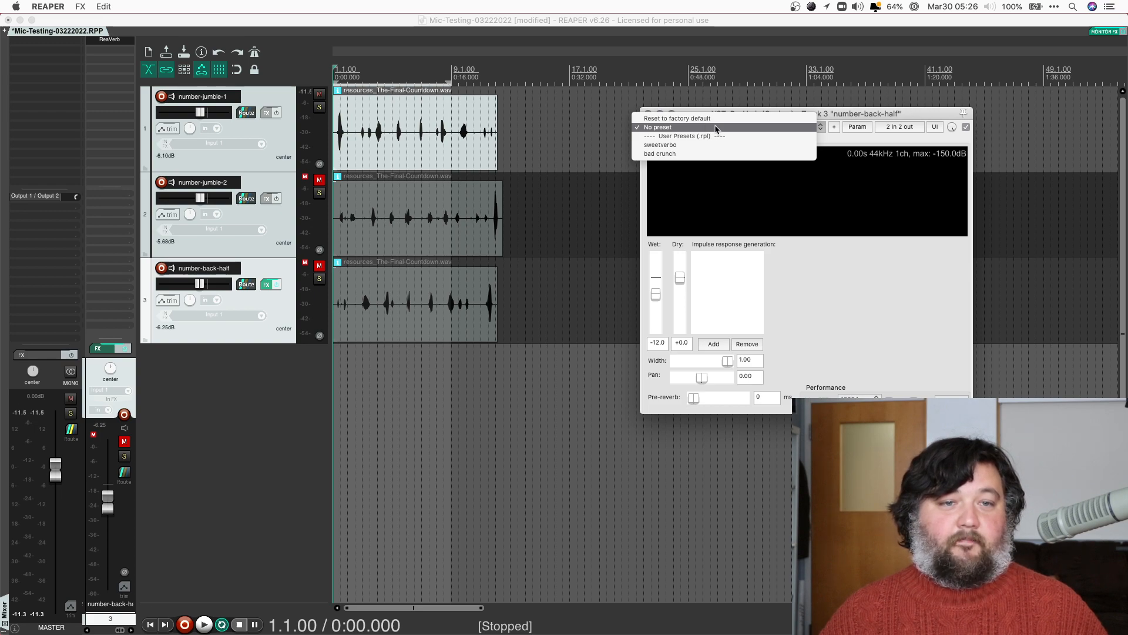
click(883, 309)
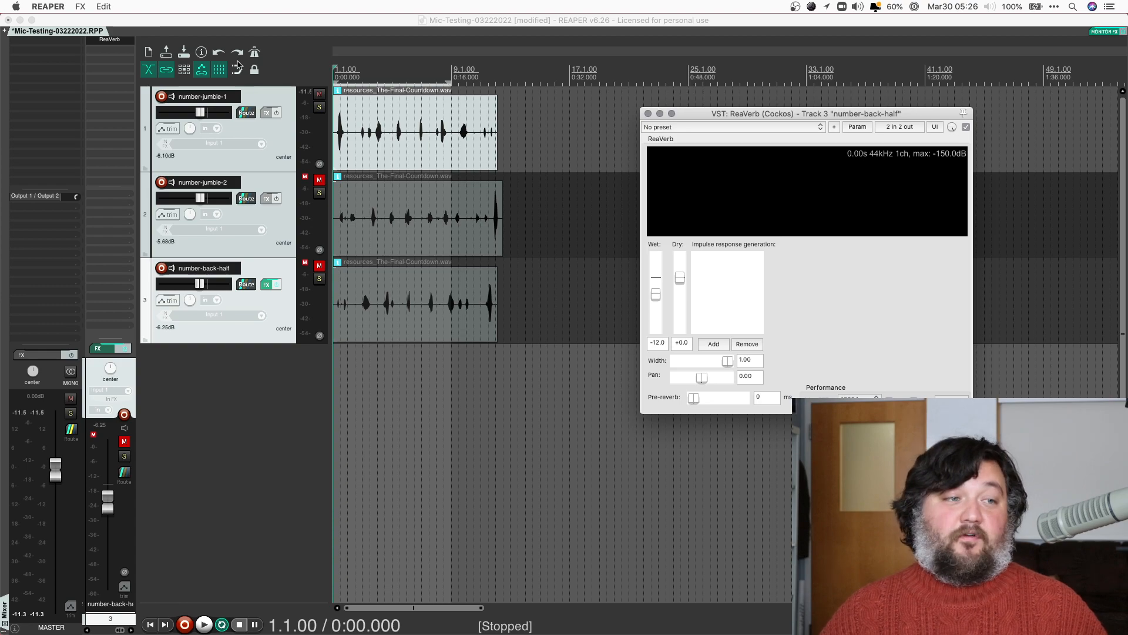
alt+click(116, 40)
click(115, 40)
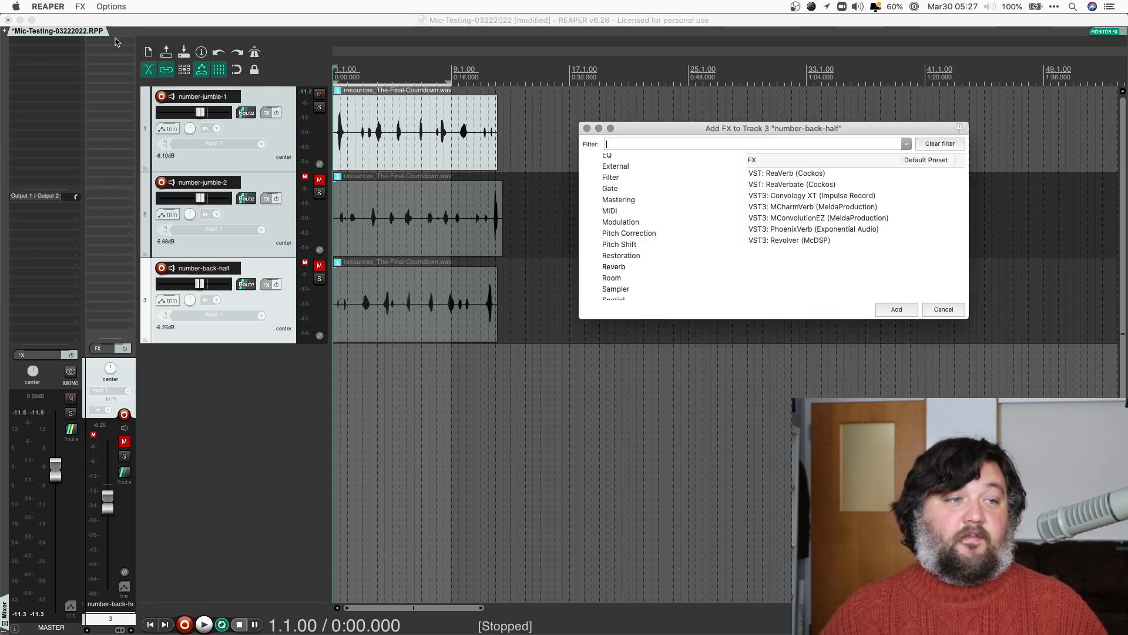
Add ReaVerbate to number-back-half and lower its Dry level to -27.8
double_click(796, 185)
drag(147, 41, 811, 201)
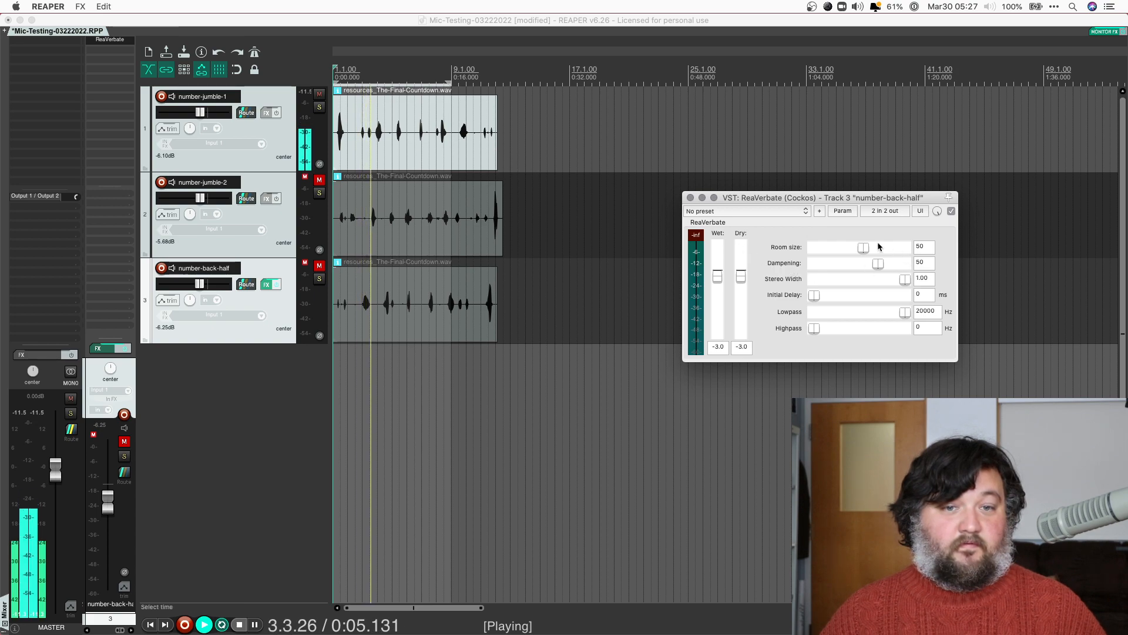
drag(743, 276, 738, 309)
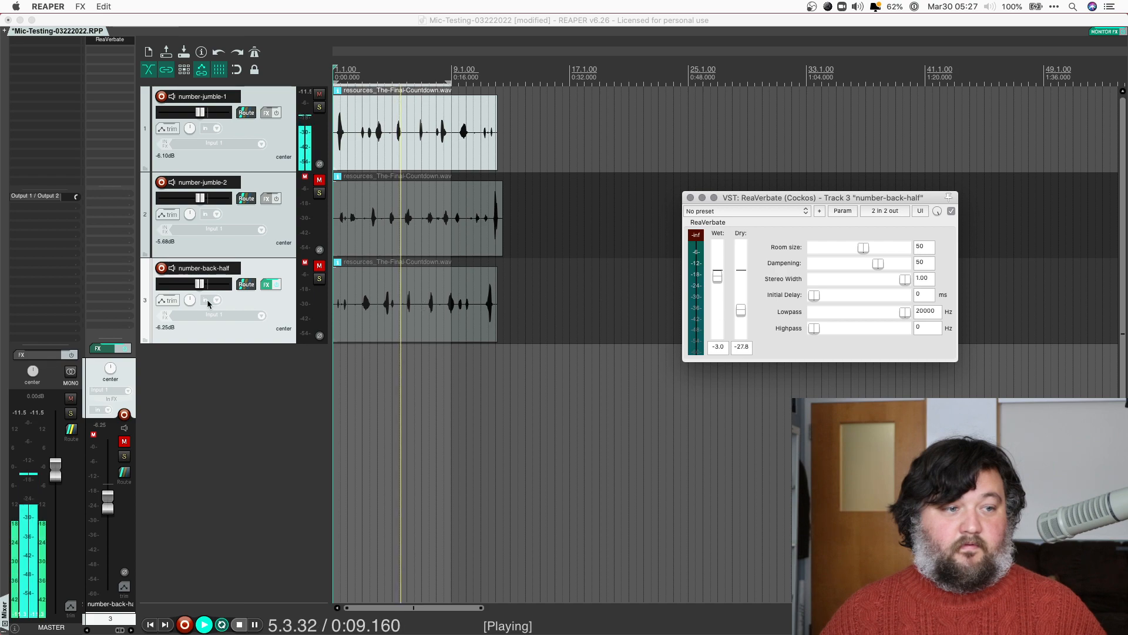
key(space)
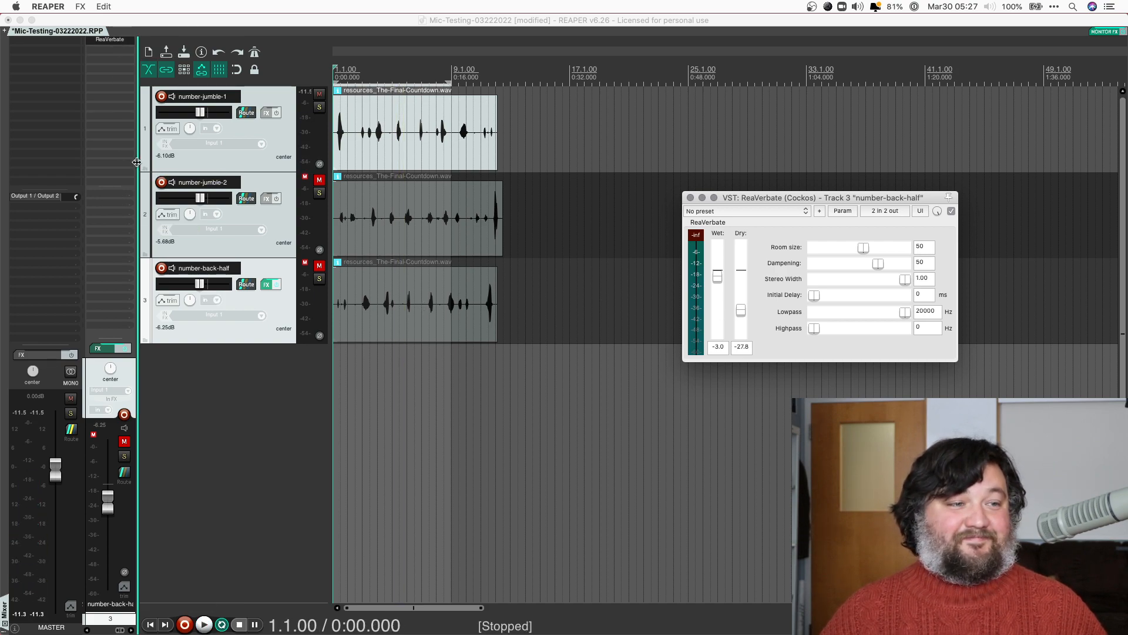
drag(136, 162, 269, 169)
Move the ReaVerbate slot from number-back-half onto number-jumble-1 and listen briefly
drag(219, 40, 108, 40)
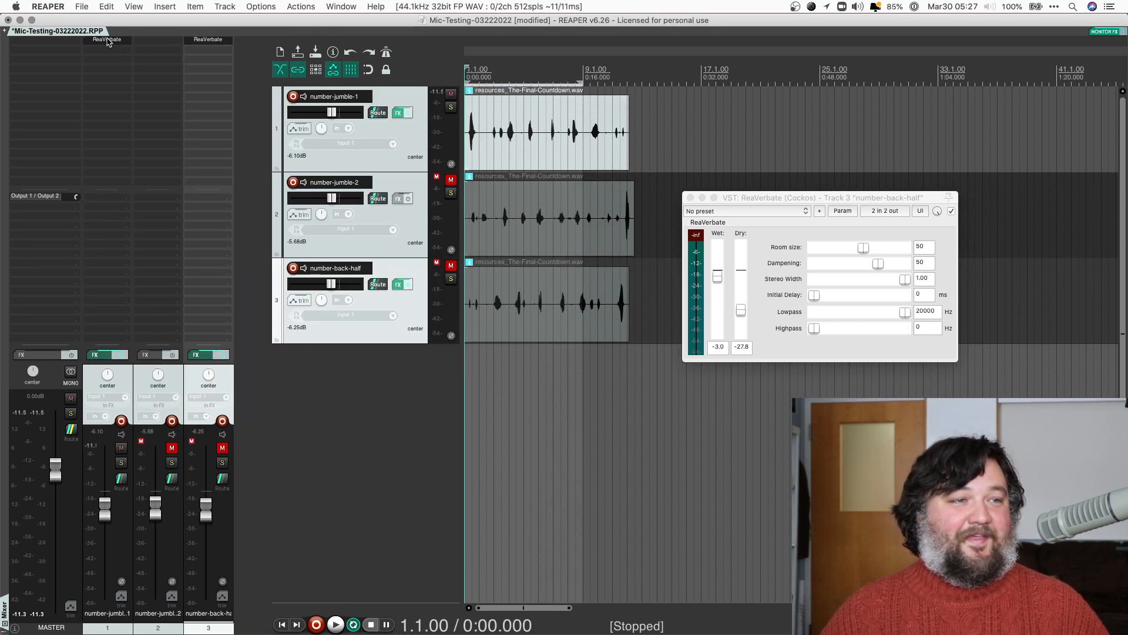
alt+click(218, 42)
key(space)
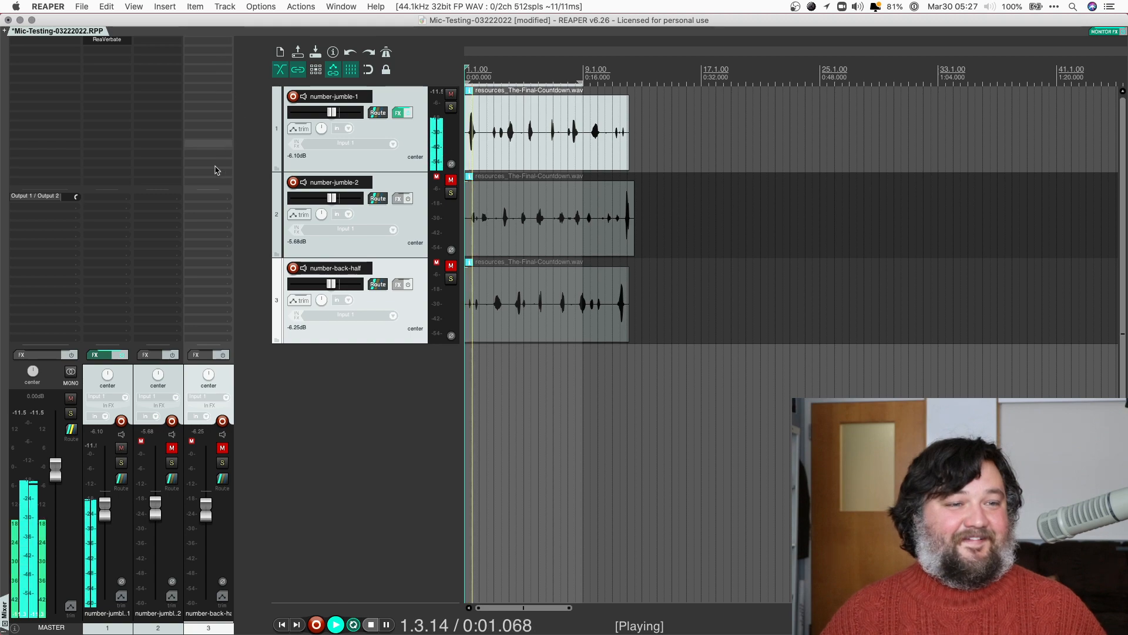
key(space)
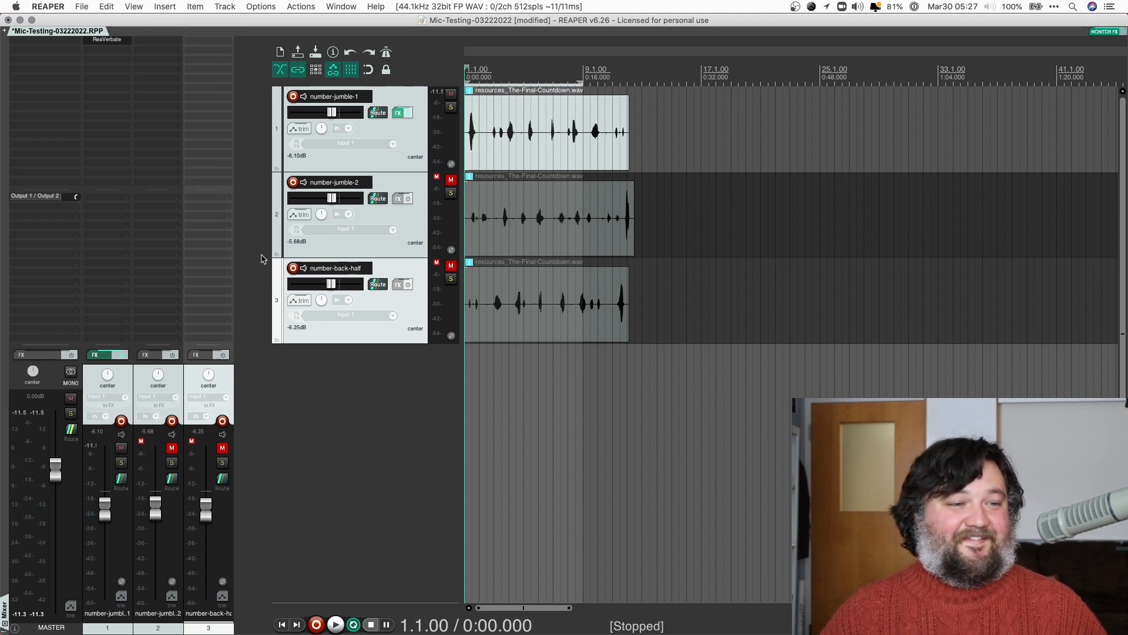
Narrow the mixer and show number-jumble-1's ReaVerbate settings mid-screen while playing
drag(269, 255, 108, 116)
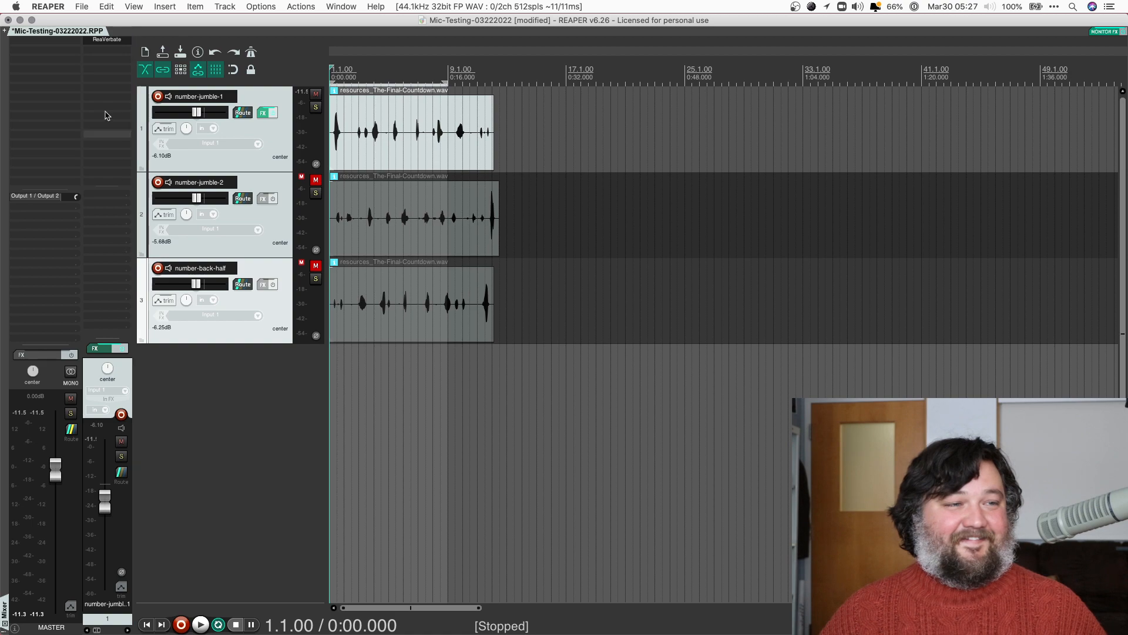
click(112, 39)
drag(138, 45, 650, 166)
key(space)
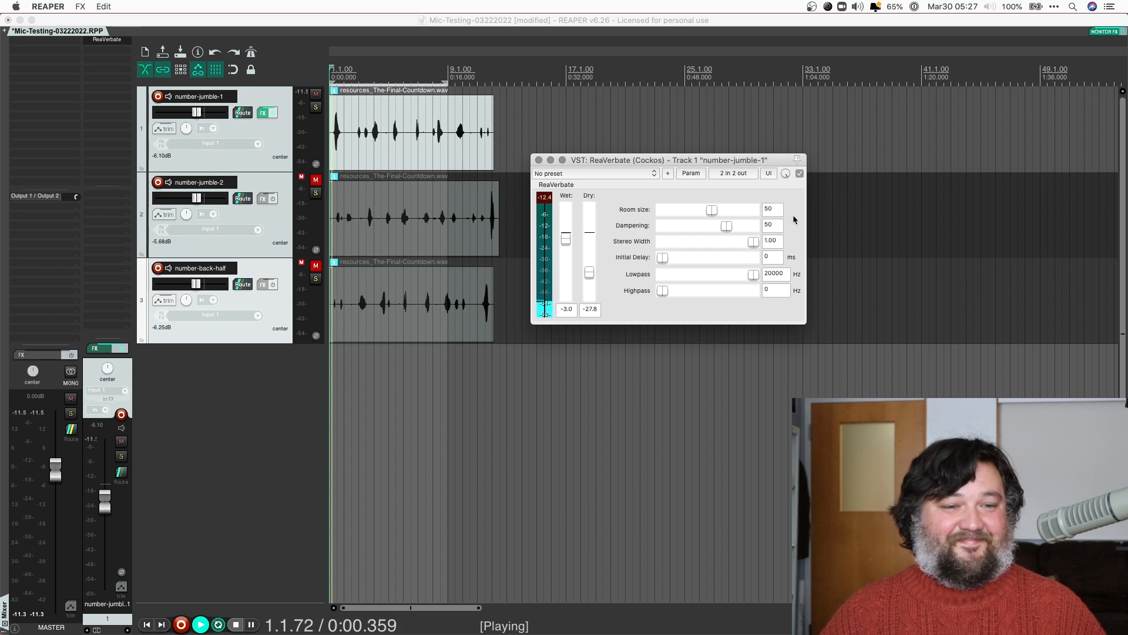
Try ReaVerbate room sizes 91 and 31 before settling near 42, and turn Dry fully off
drag(710, 209, 747, 211)
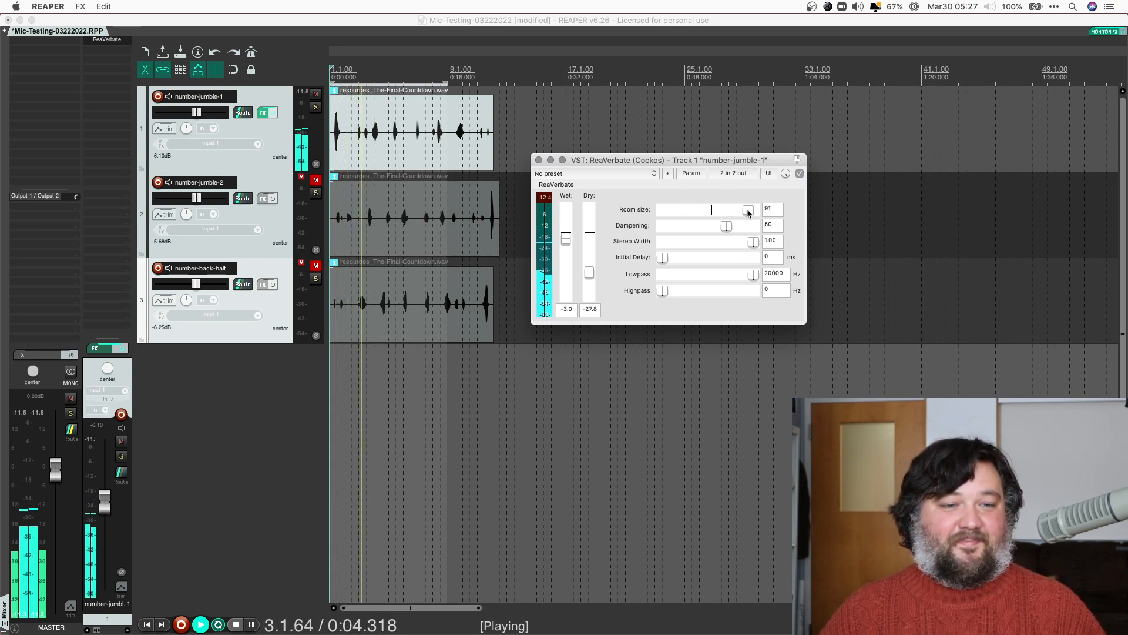
drag(748, 211, 671, 211)
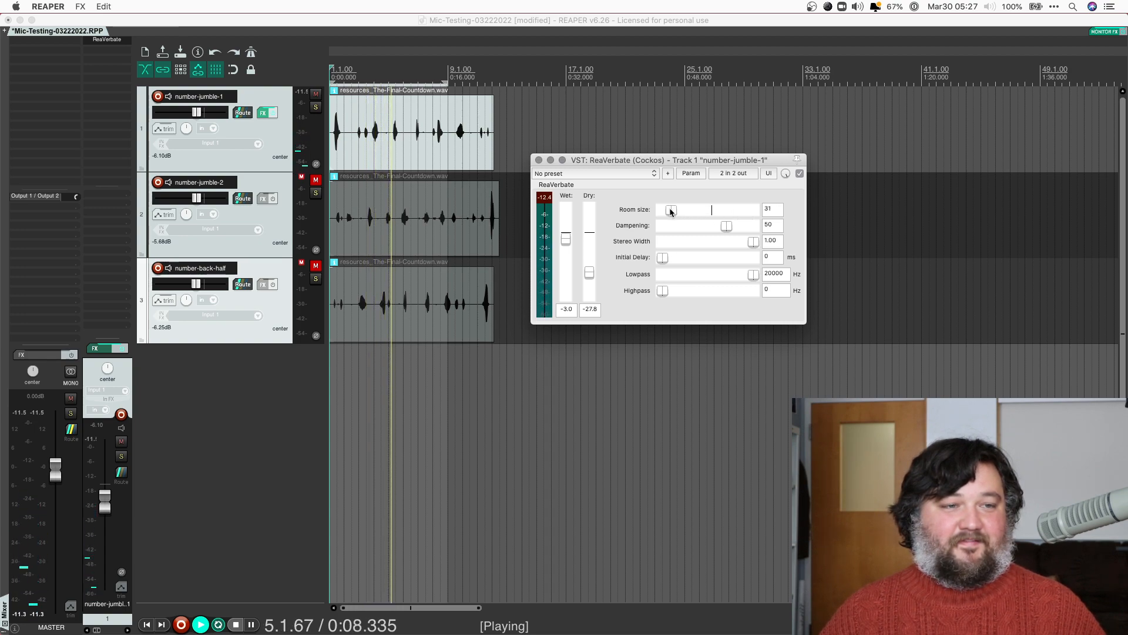
drag(671, 211, 699, 210)
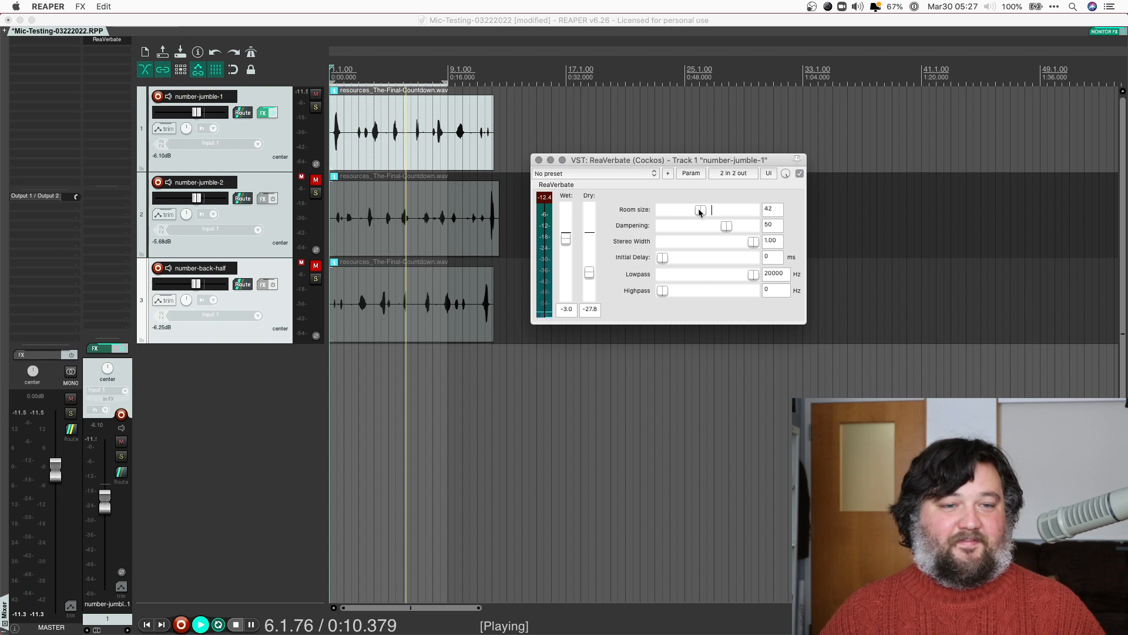
drag(754, 242, 663, 241)
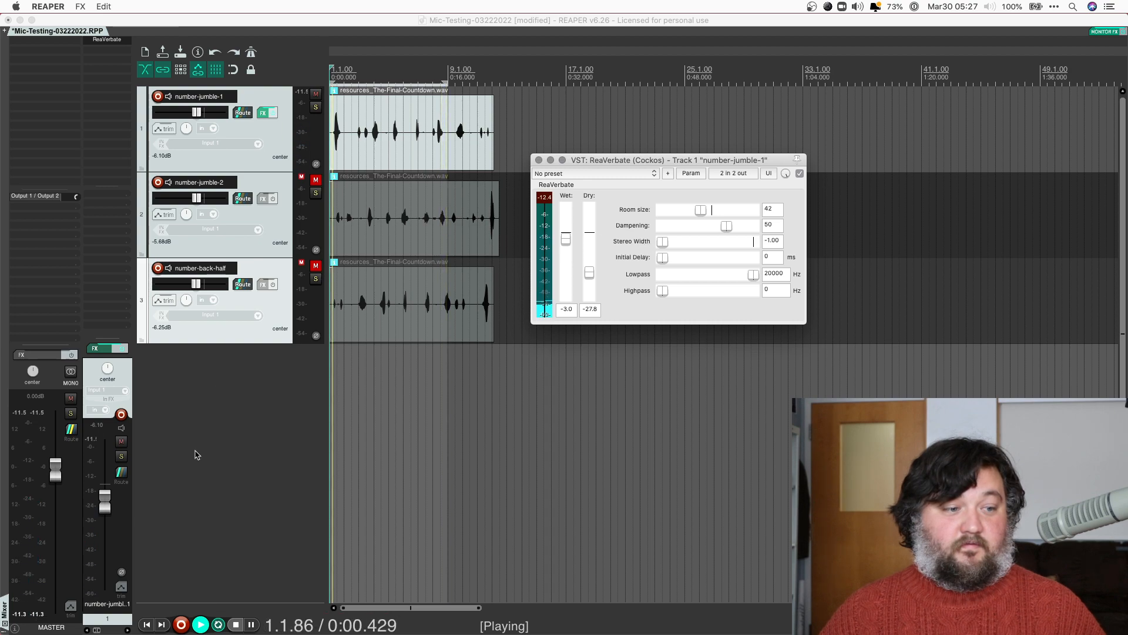
drag(105, 504, 107, 459)
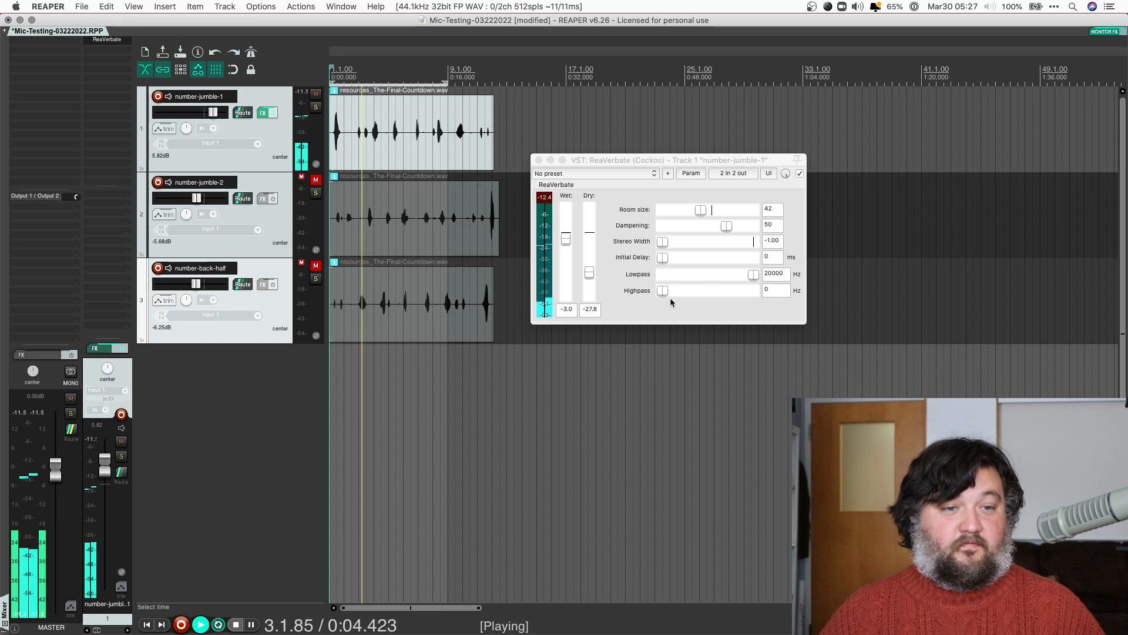
drag(589, 272, 591, 395)
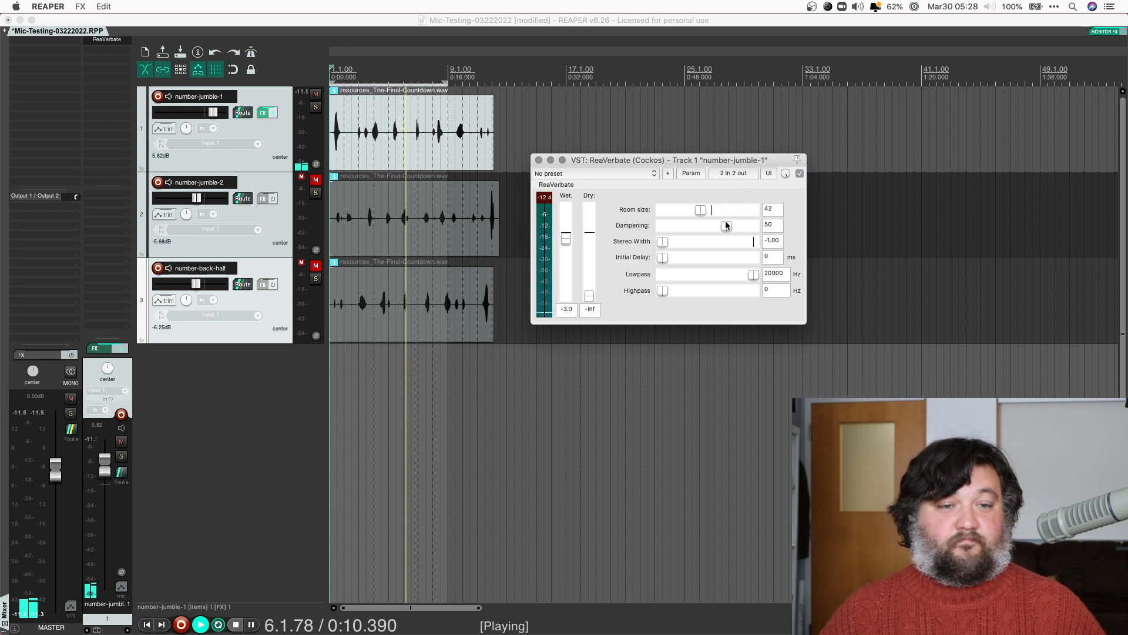
Experiment with stereo width and a 3138 Hz lowpass, then reset the filters to fully open
drag(663, 241, 741, 242)
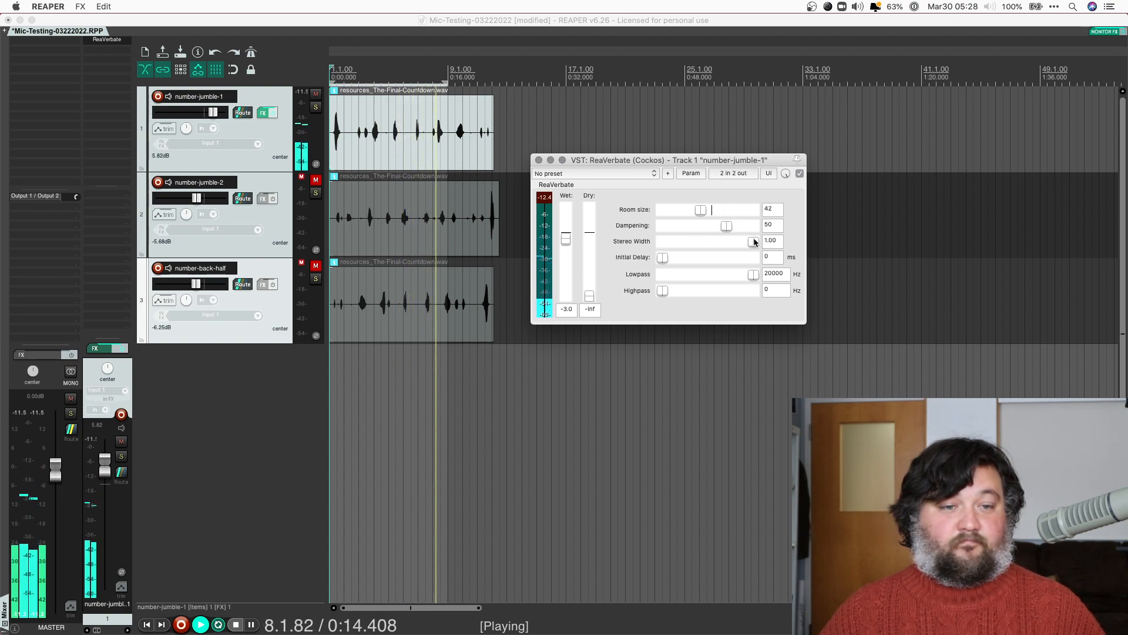
drag(754, 242, 708, 243)
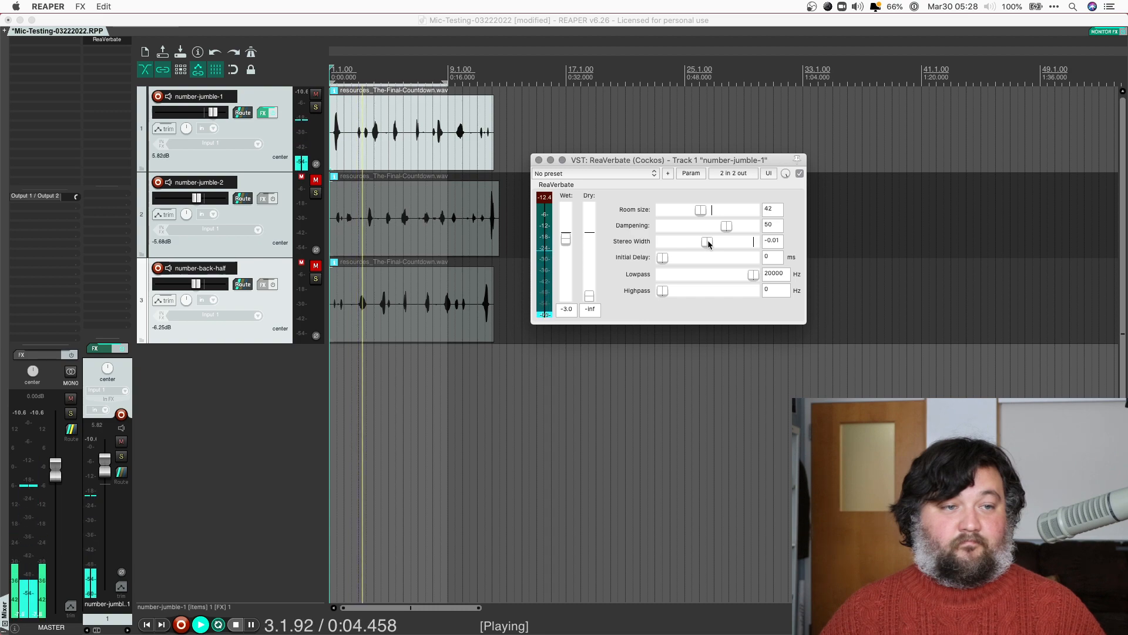
drag(709, 244, 811, 247)
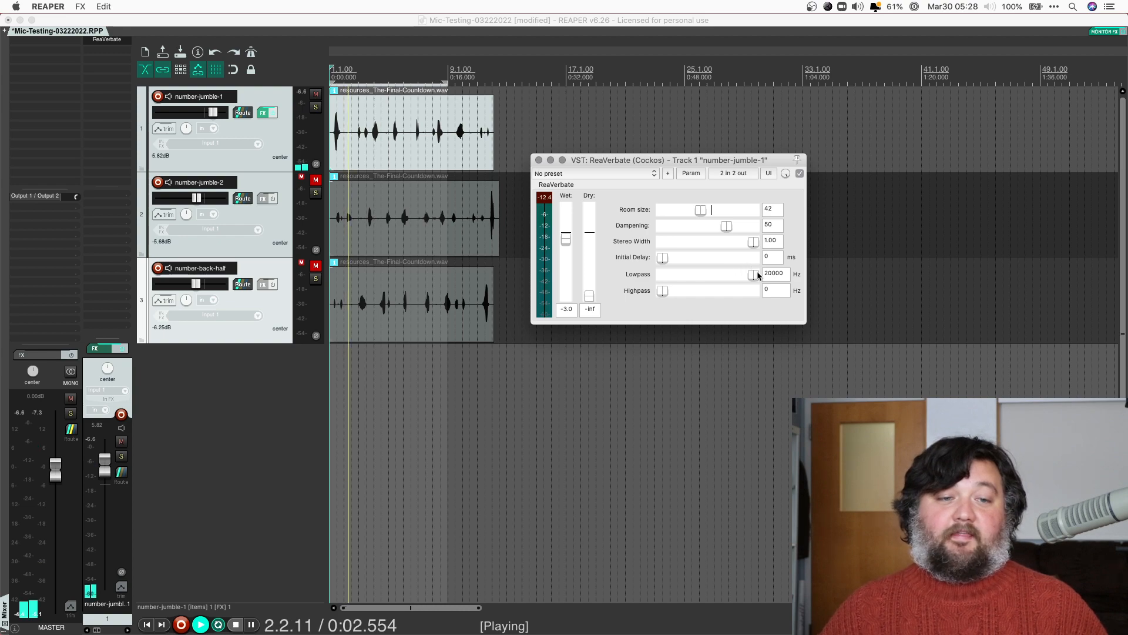
drag(754, 275, 687, 292)
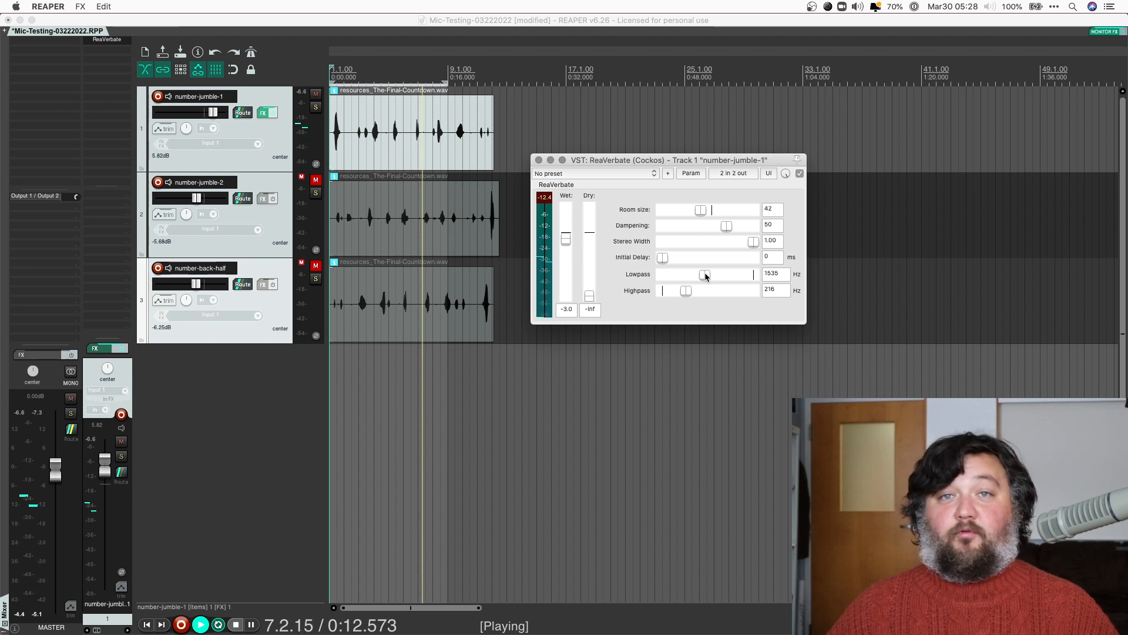
drag(706, 275, 642, 294)
key(space)
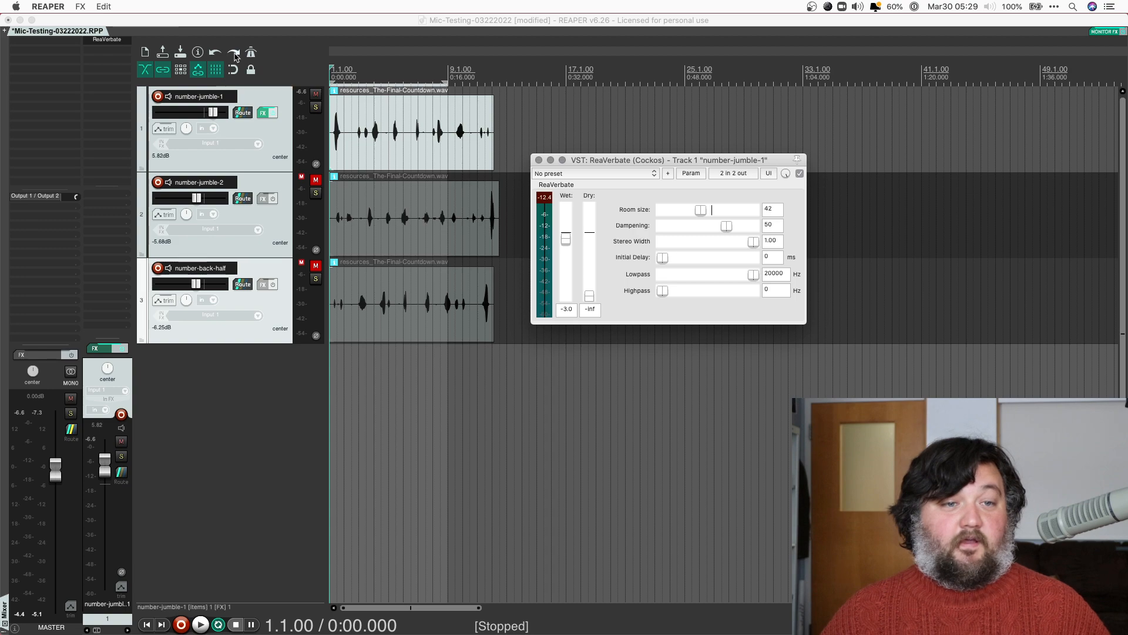
Bypass ReaVerbate on number-jumble-1 to hear the track dry
shift+click(102, 40)
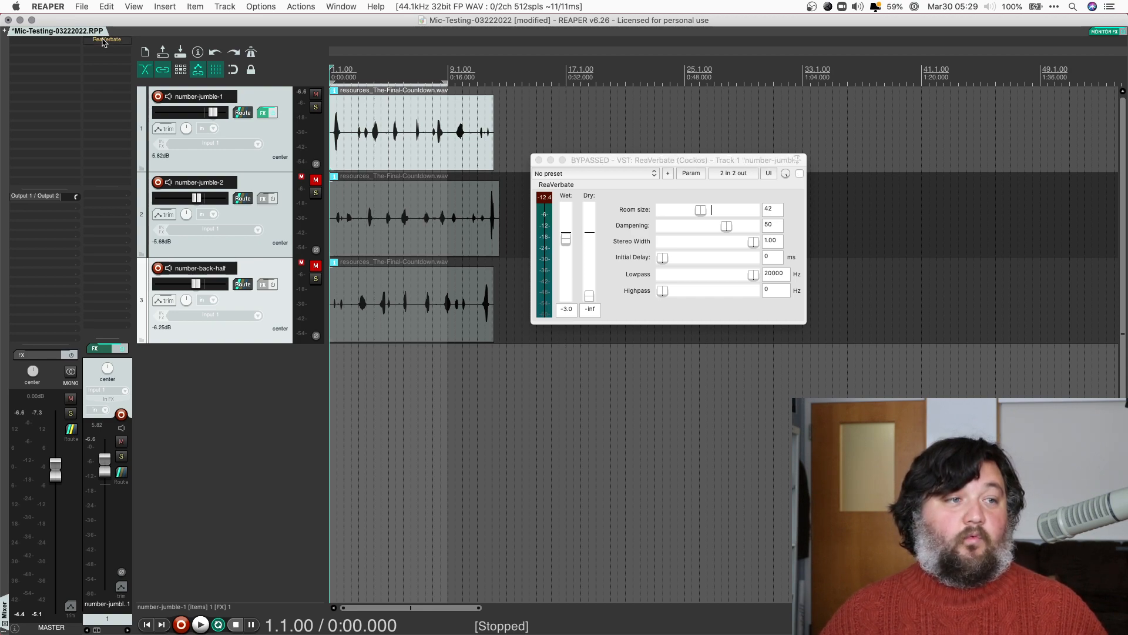
click(799, 194)
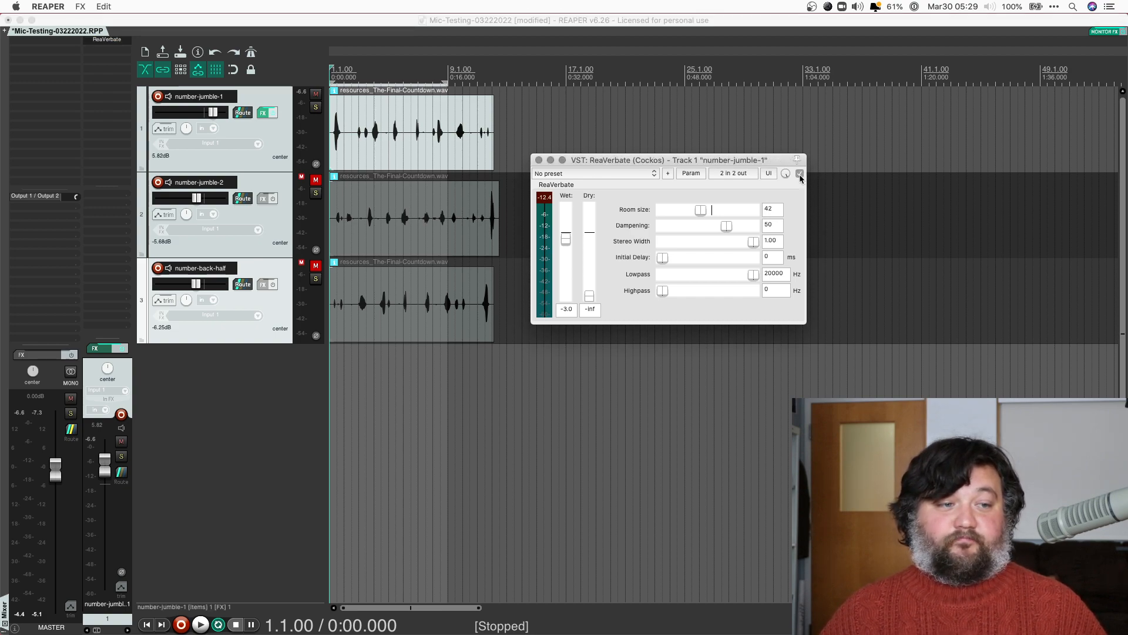
click(800, 174)
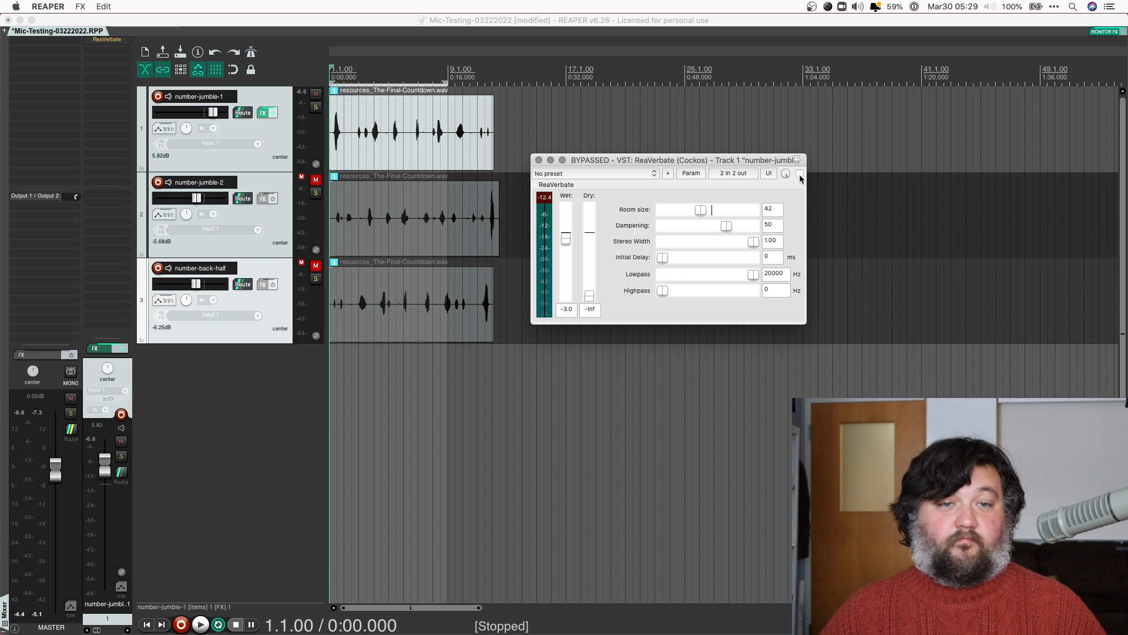
Add VST3: MCharmVerb (MeldaProduction) from the Reverb category to number-jumble-1
double_click(113, 53)
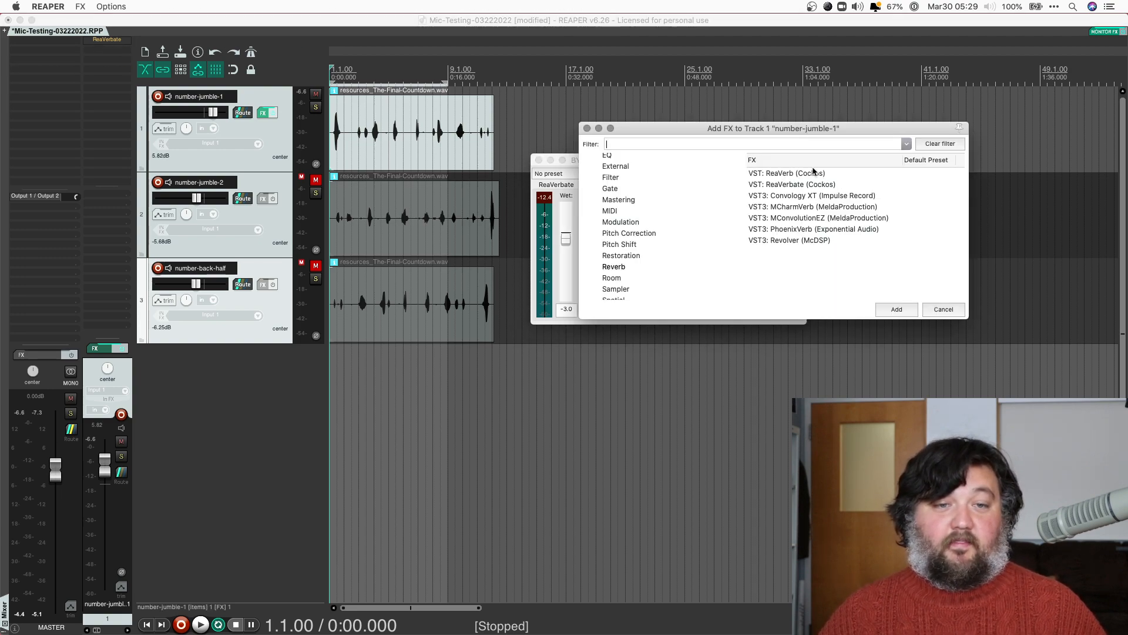
click(796, 209)
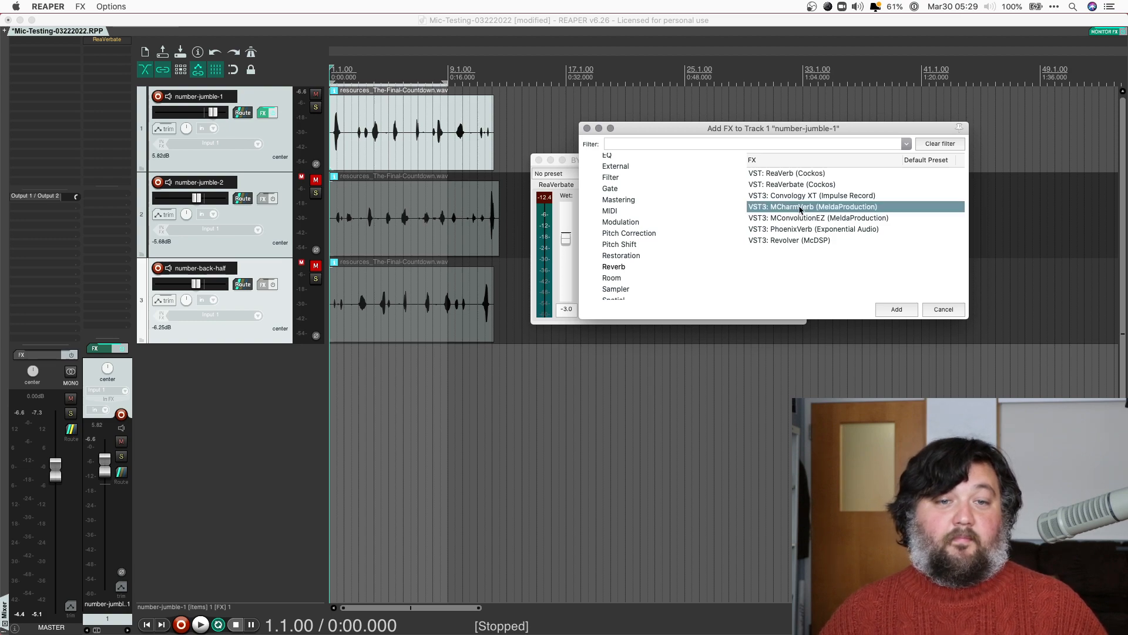
click(896, 310)
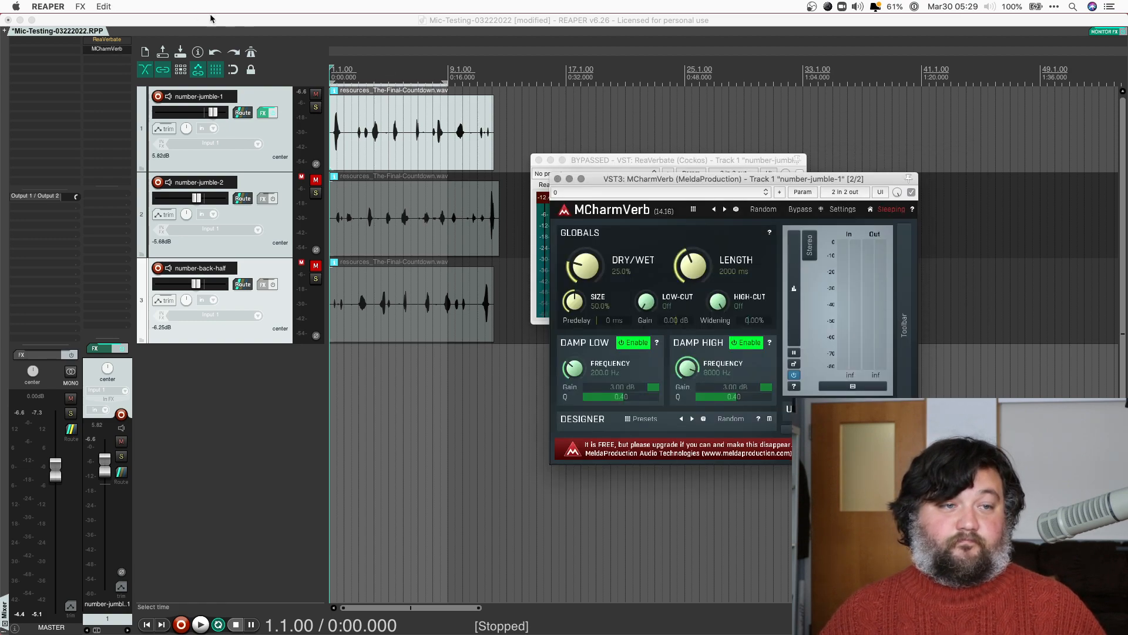
Dock MCharmVerb and ReaVerbate into number-jumble-1's FX chain, select MCharmVerb, and move the window up
click(264, 114)
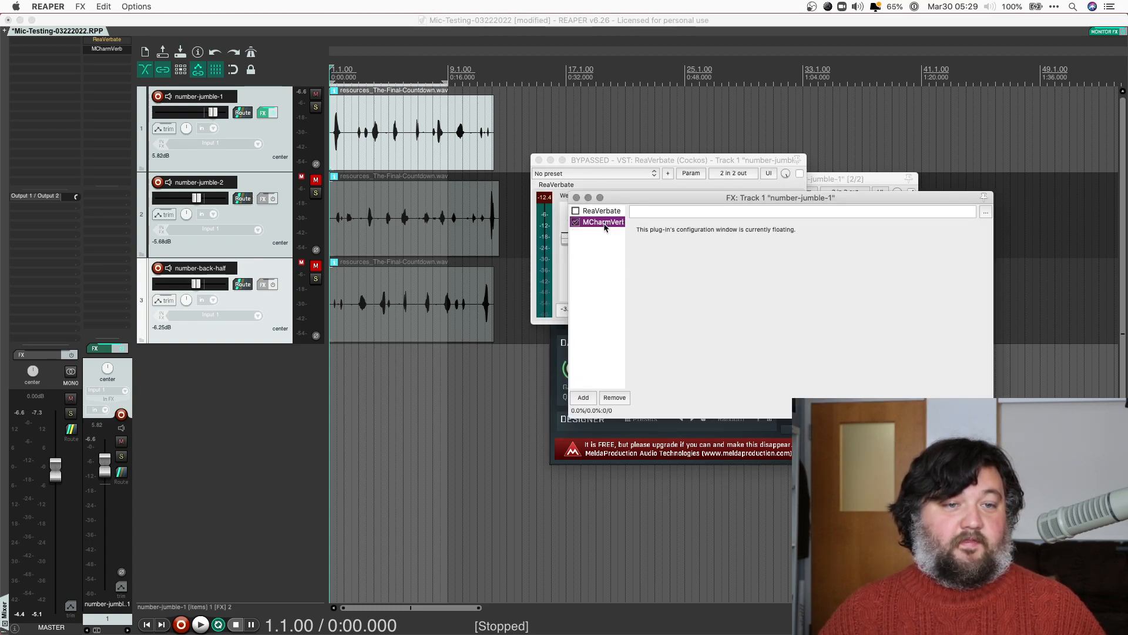
double_click(604, 223)
click(959, 205)
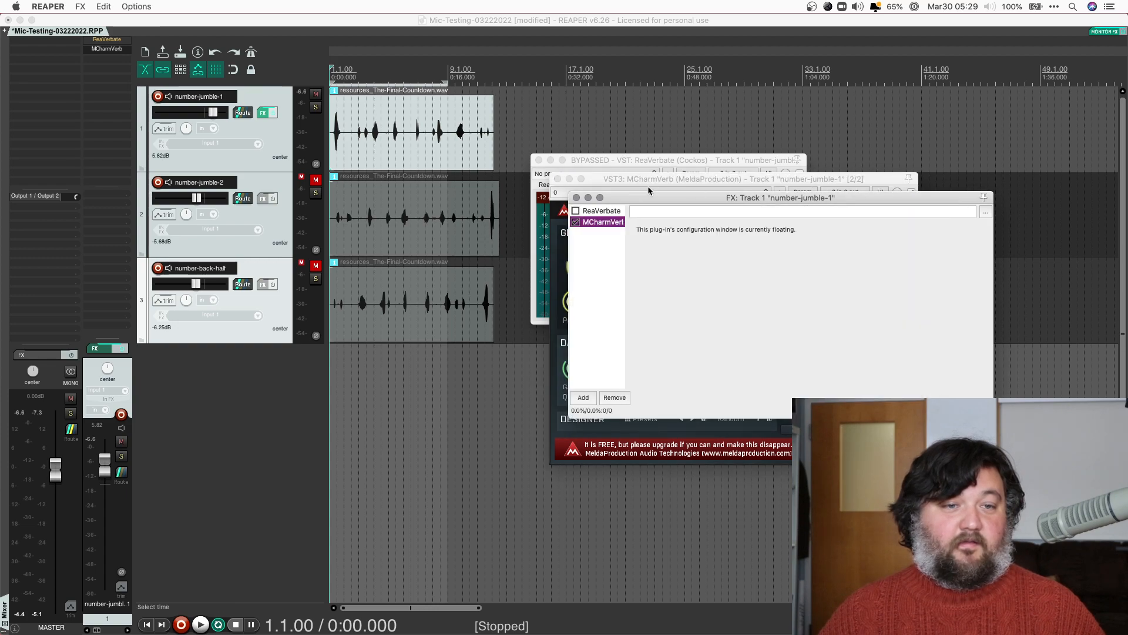
double_click(606, 223)
double_click(604, 211)
click(599, 223)
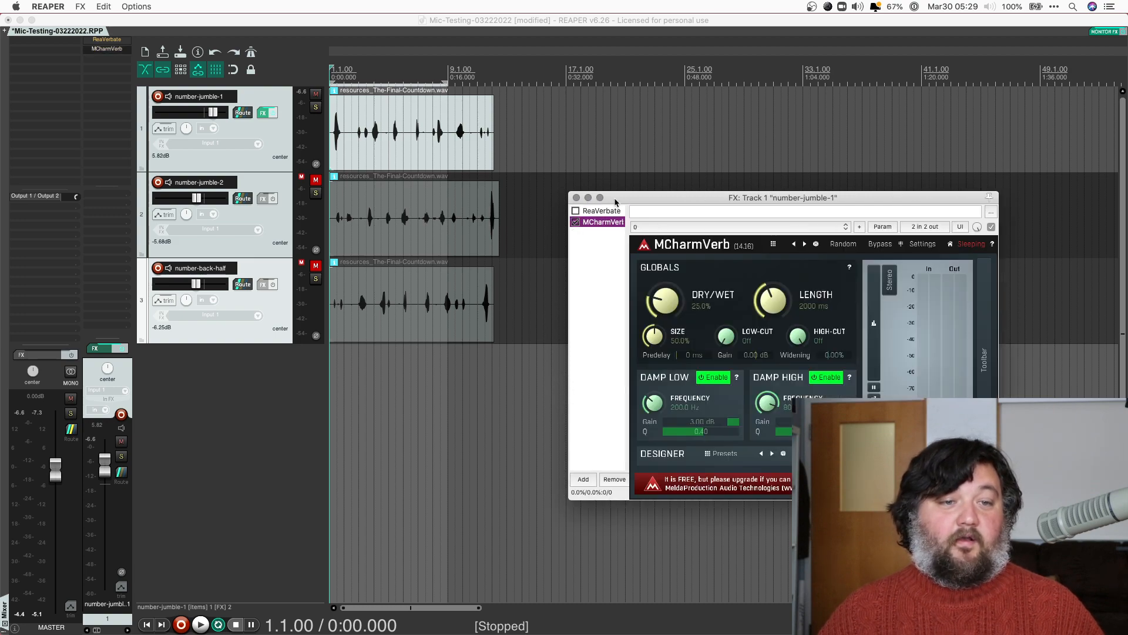
drag(634, 196, 580, 90)
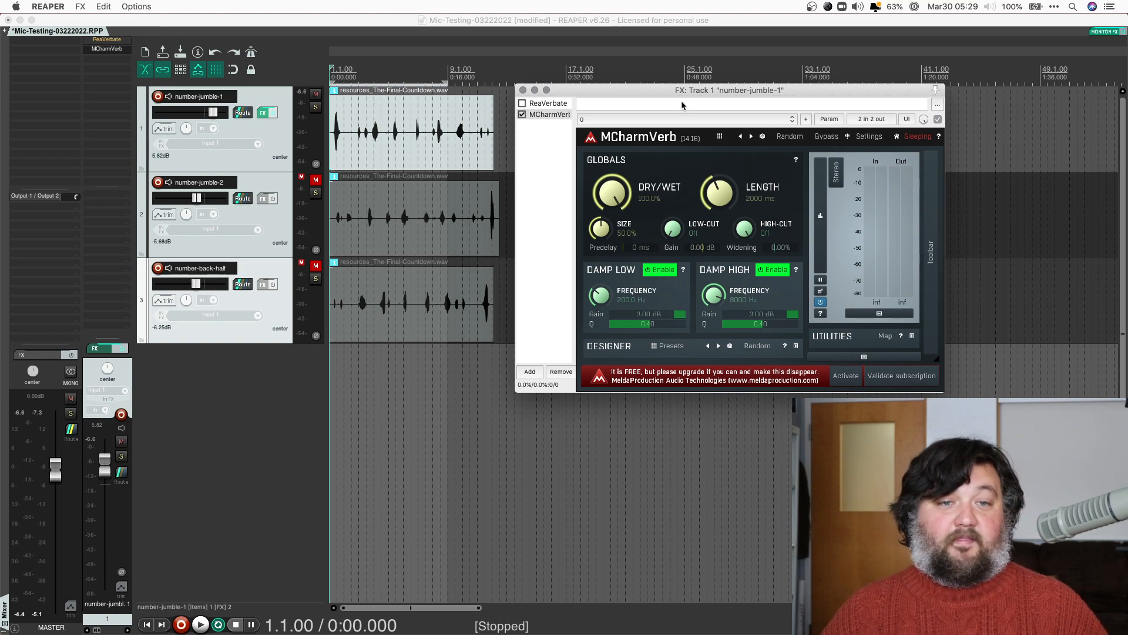
Play the project while sweeping MCharmVerb's LENGTH up to 60000 ms and back to about 4 seconds
key(space)
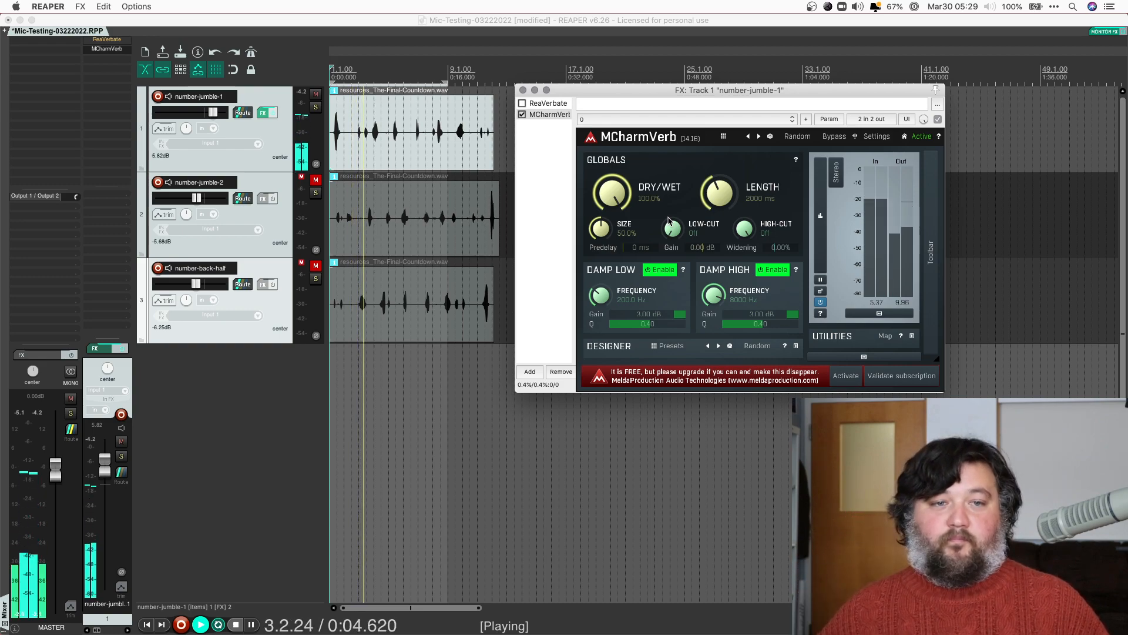
key(space)
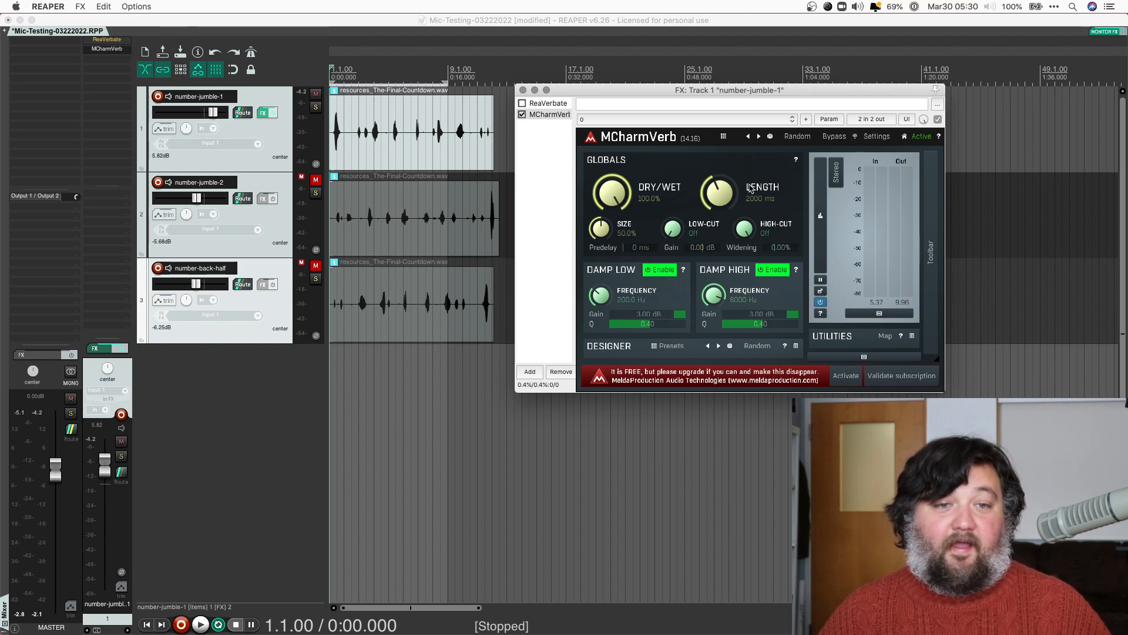
key(space)
drag(712, 197, 719, 124)
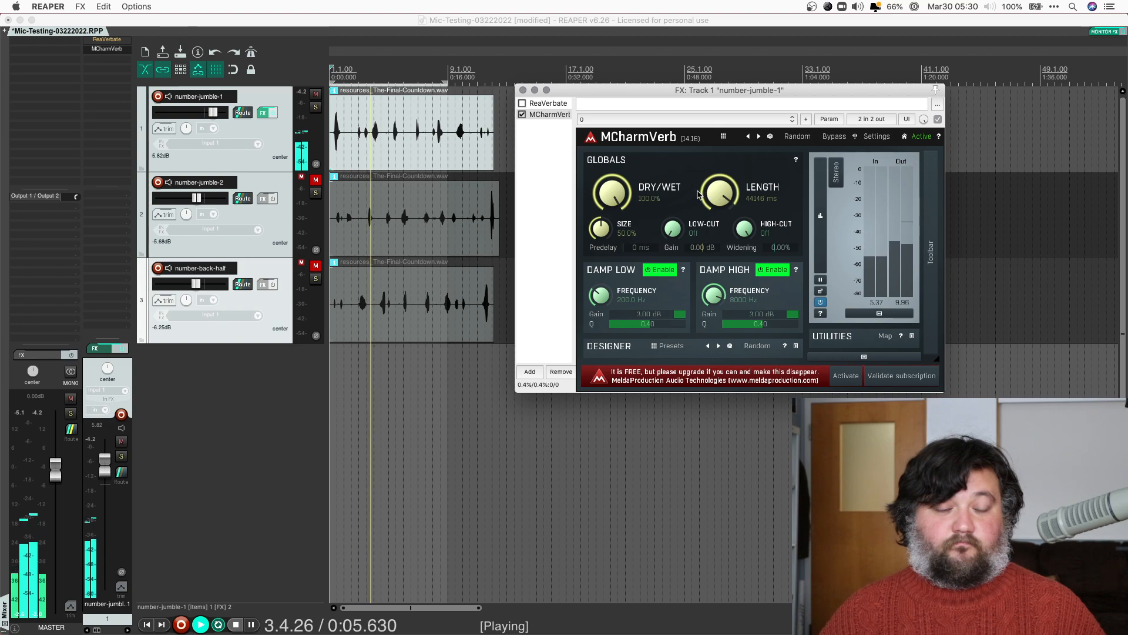
drag(719, 192, 718, 254)
key(space)
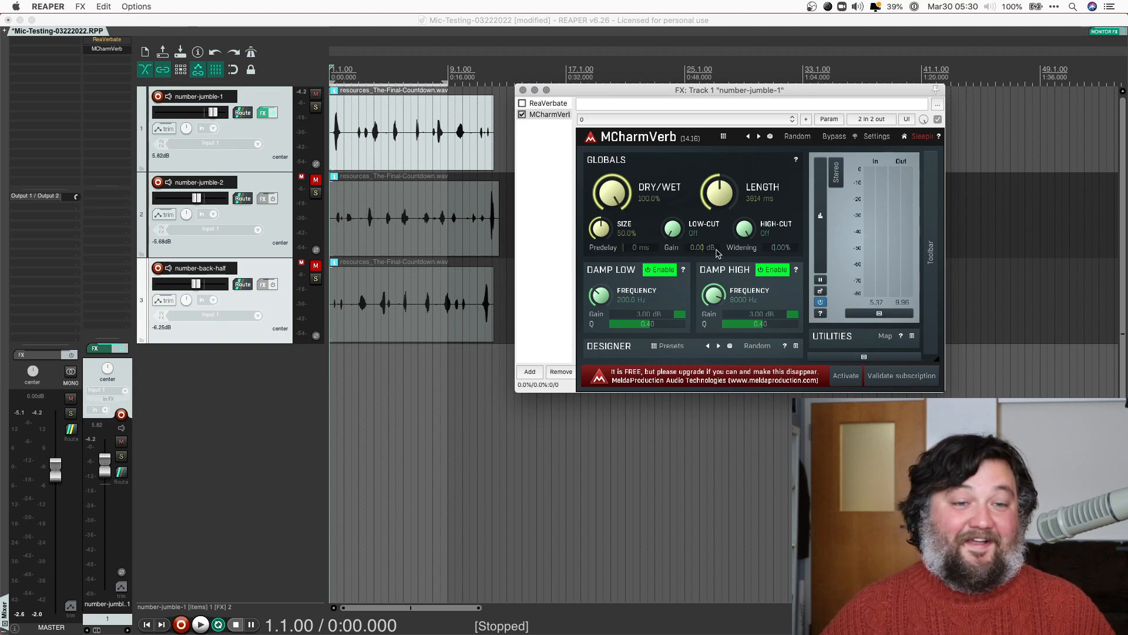
key(space)
drag(717, 252, 597, 170)
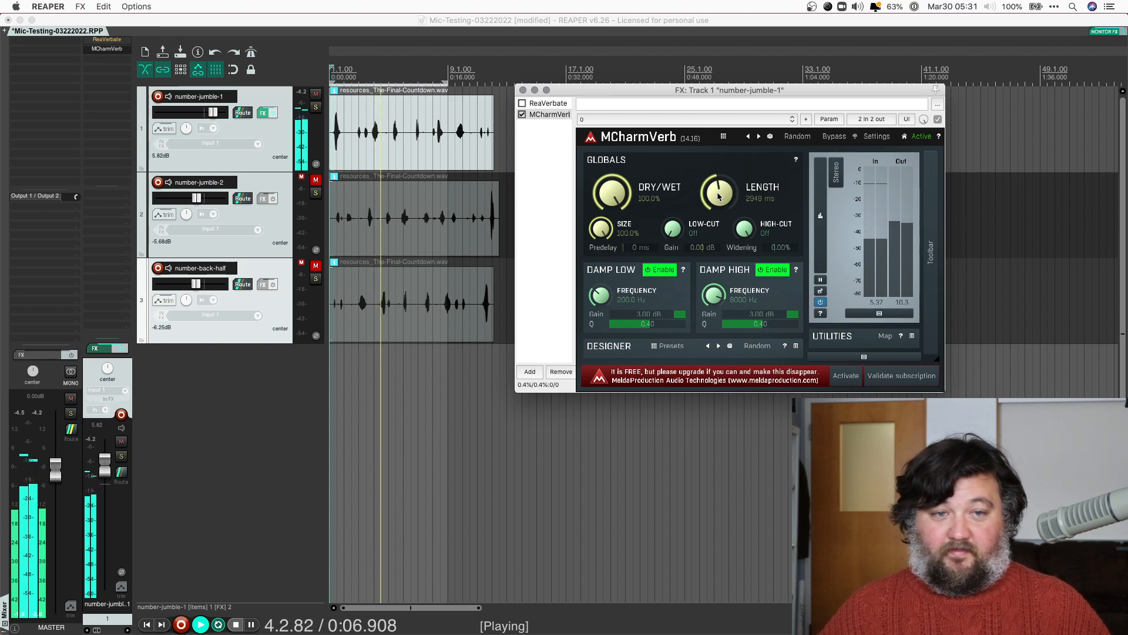
drag(718, 197, 720, 104)
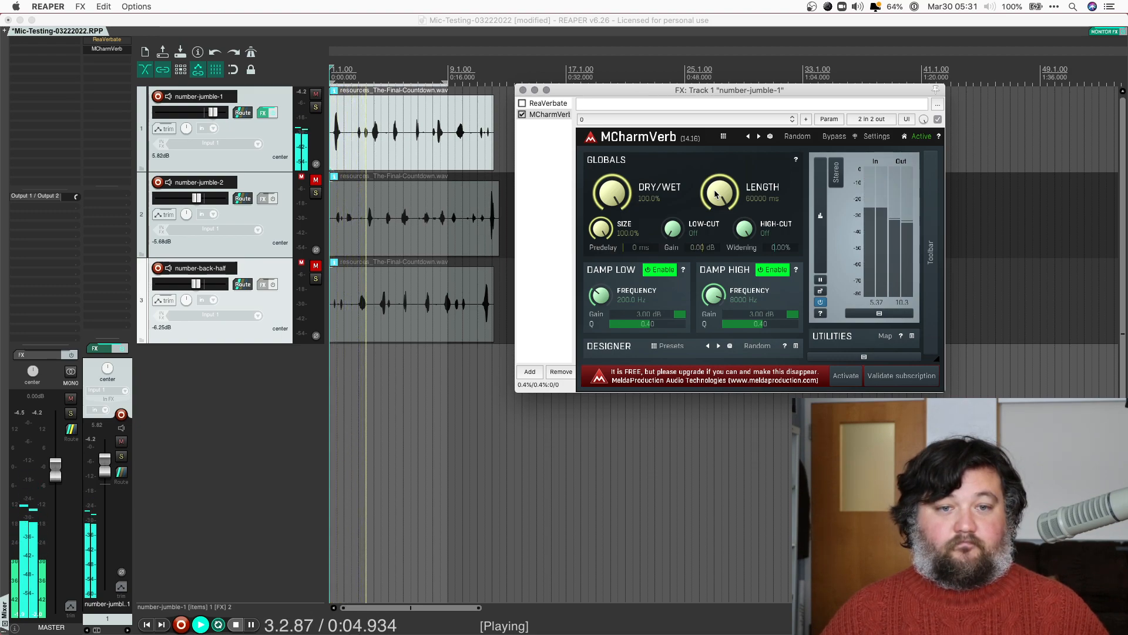
drag(716, 195, 733, 374)
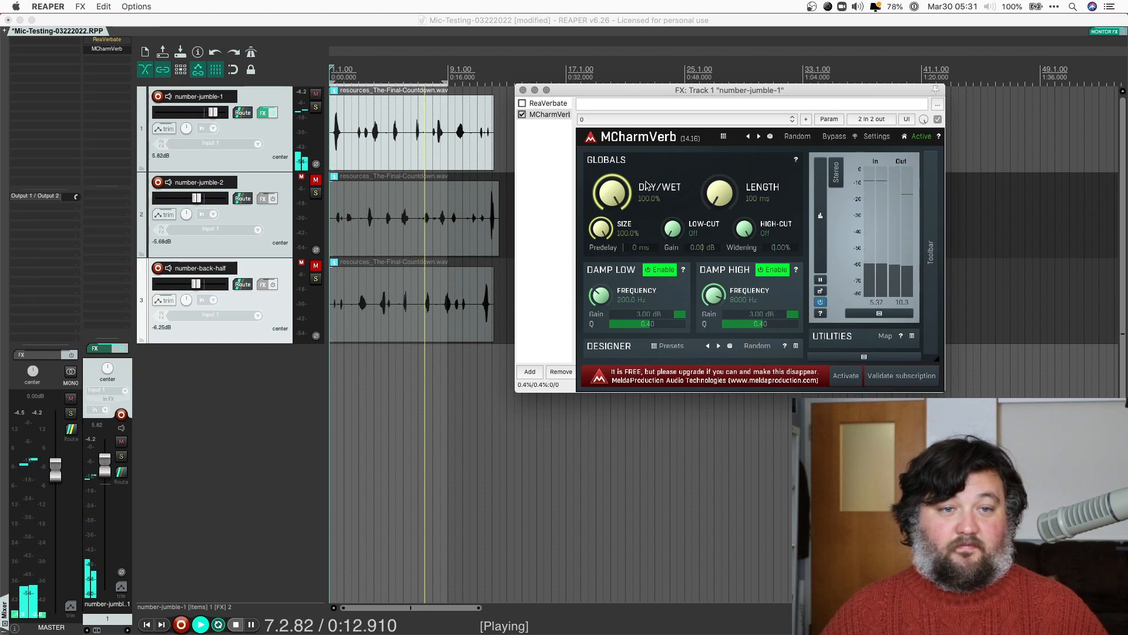
Set MCharmVerb to 0% size and 60000 ms length, stop playback, and open its presets
right_click(731, 200)
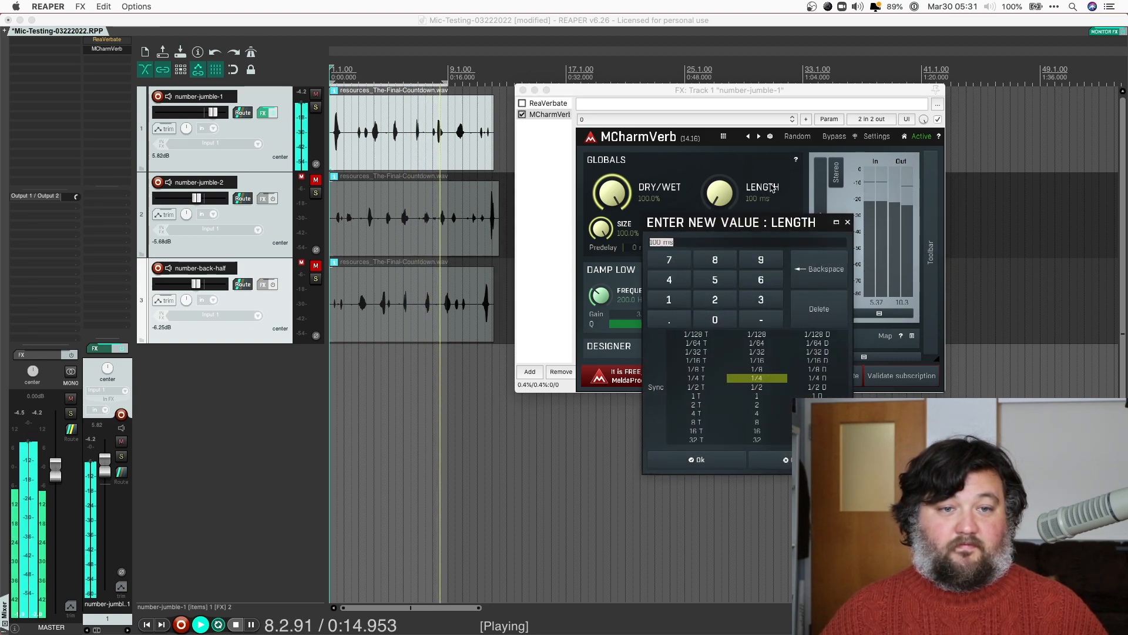
key(Escape)
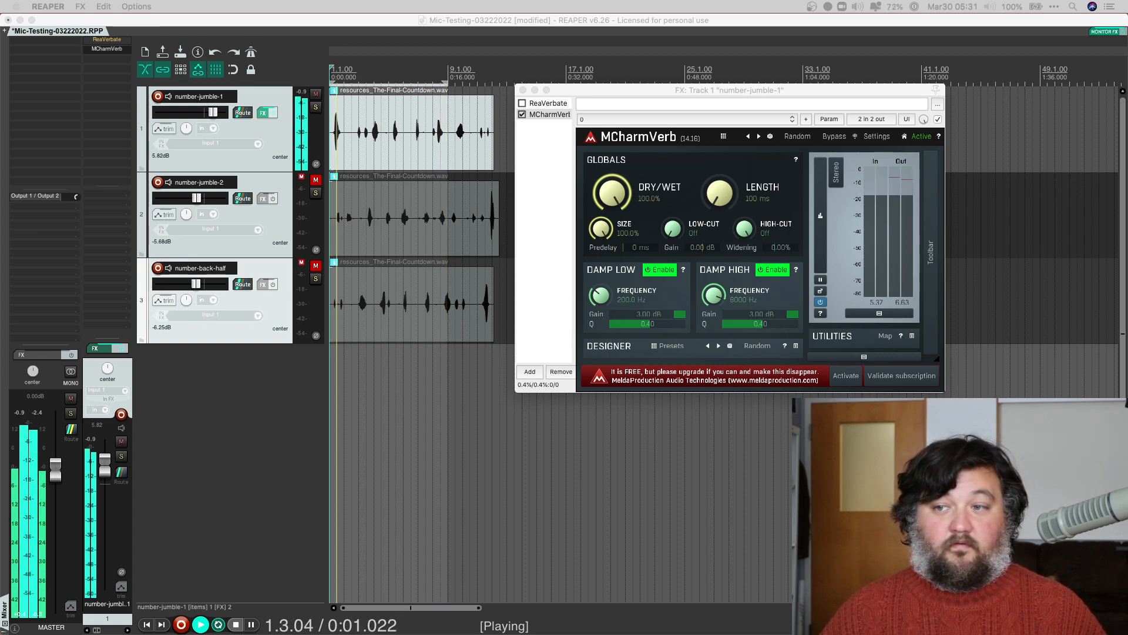
click(1005, 181)
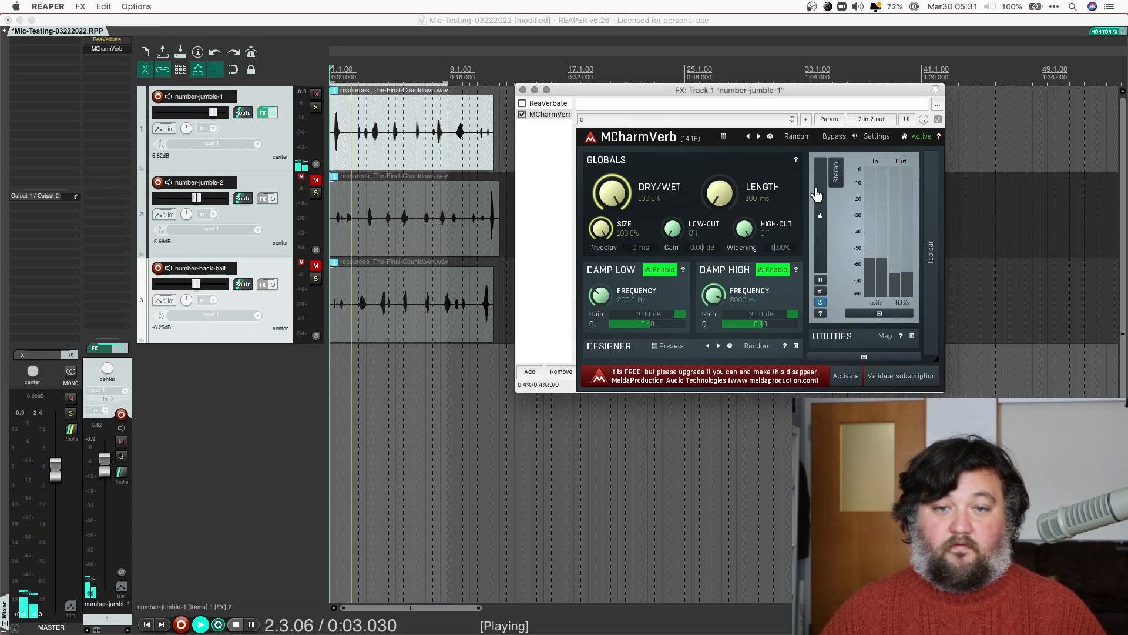
drag(602, 241, 629, 611)
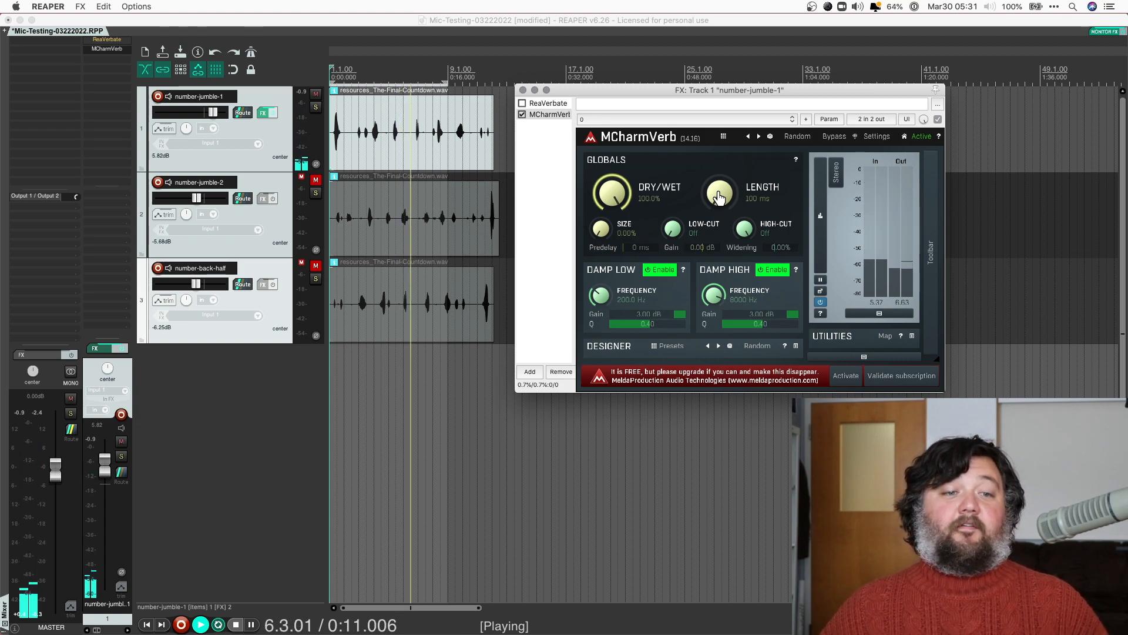
drag(718, 197, 716, 23)
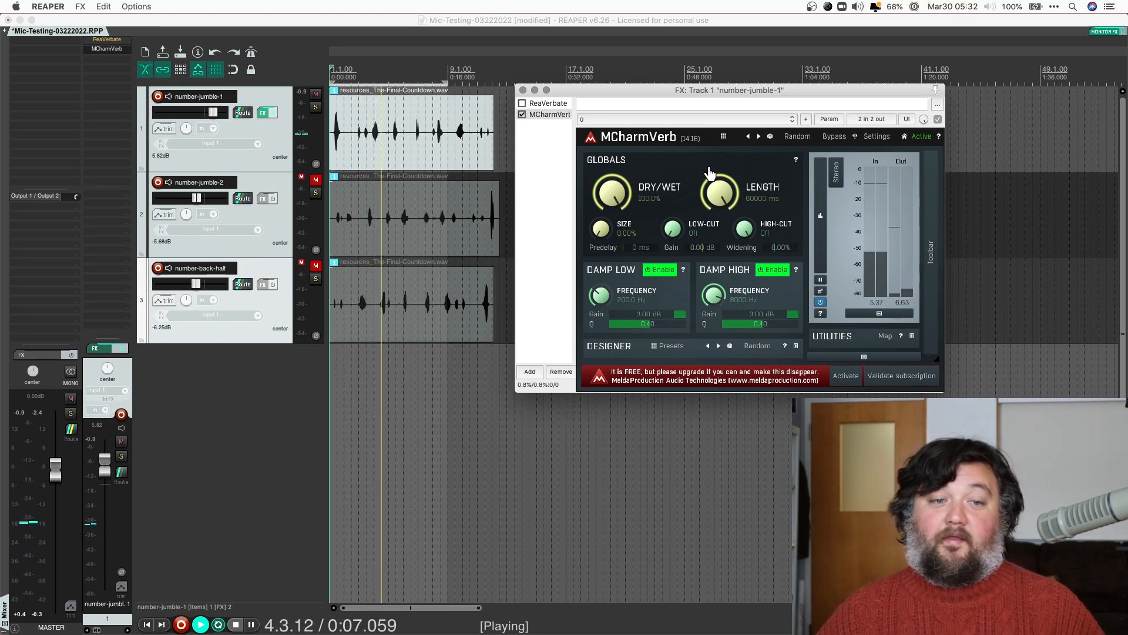
key(space)
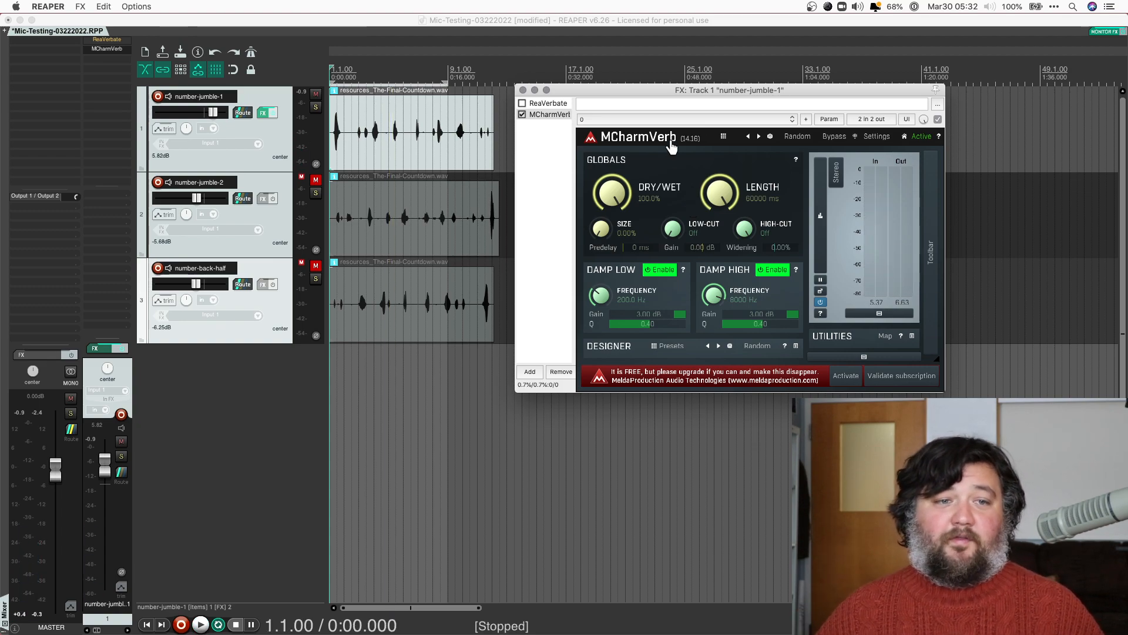
click(723, 138)
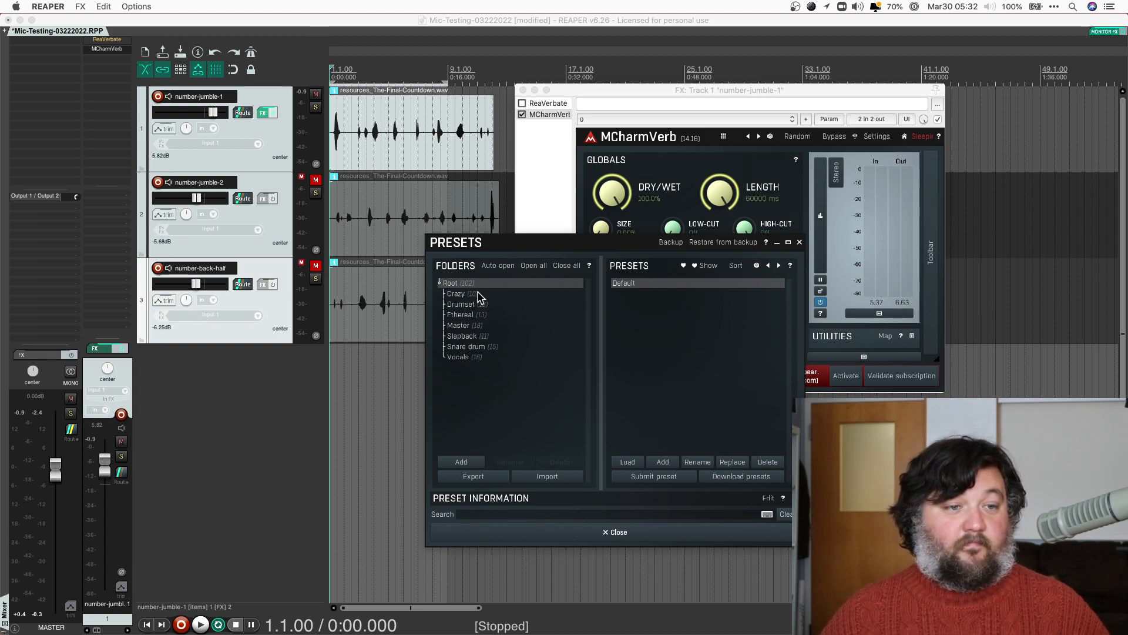
Play from 0:06.269 and load the Master preset Lively marble
click(376, 145)
key(space)
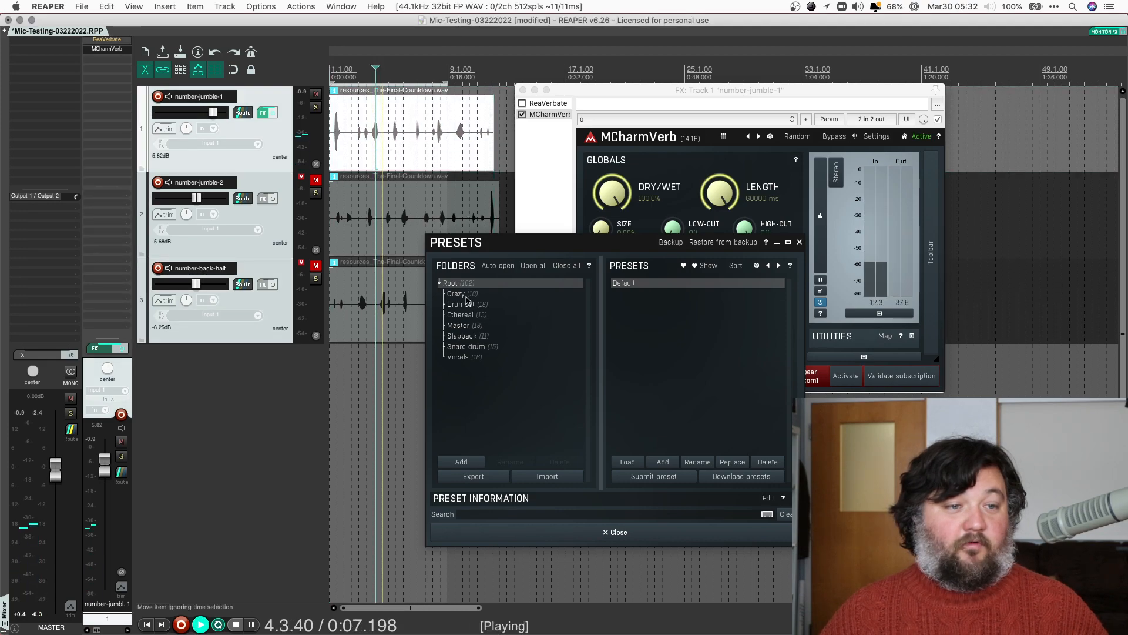
click(461, 325)
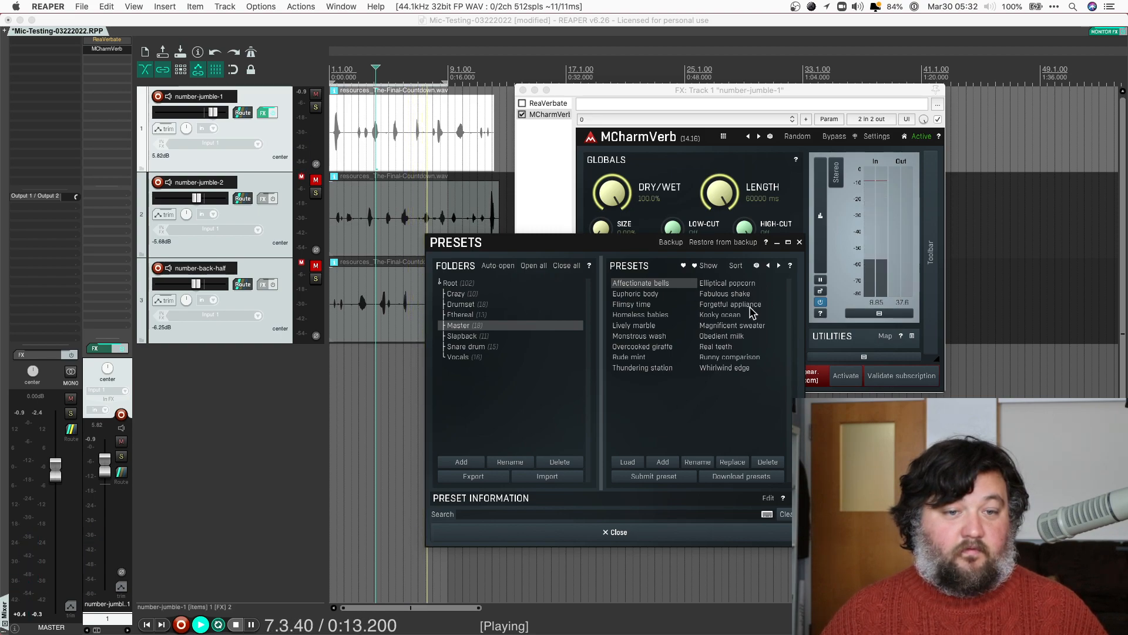
click(634, 326)
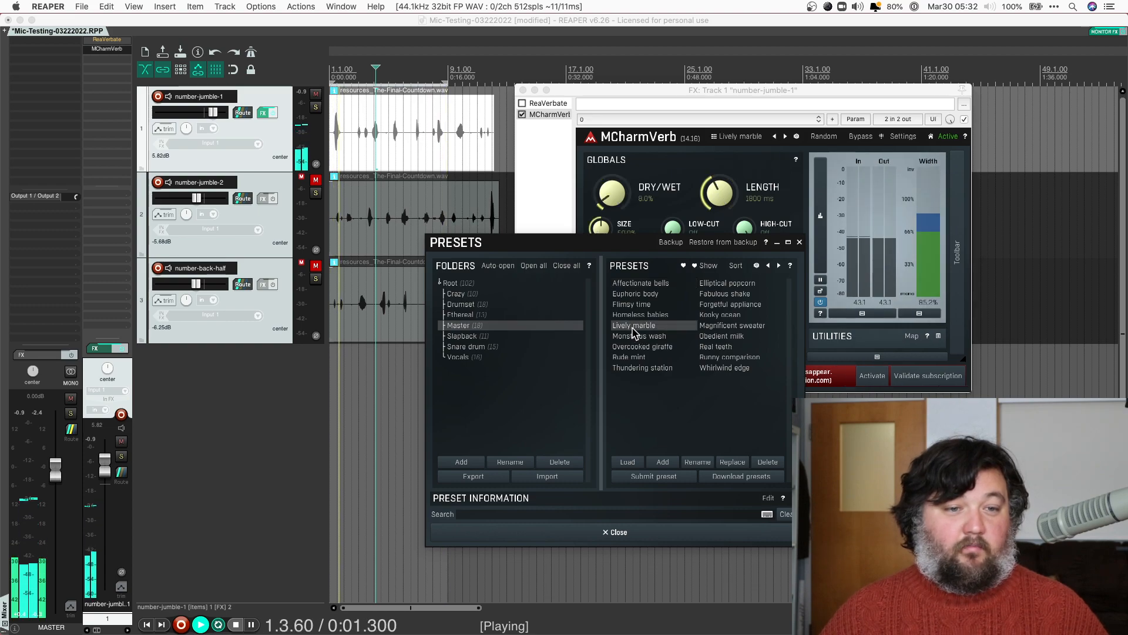
drag(625, 246, 393, 238)
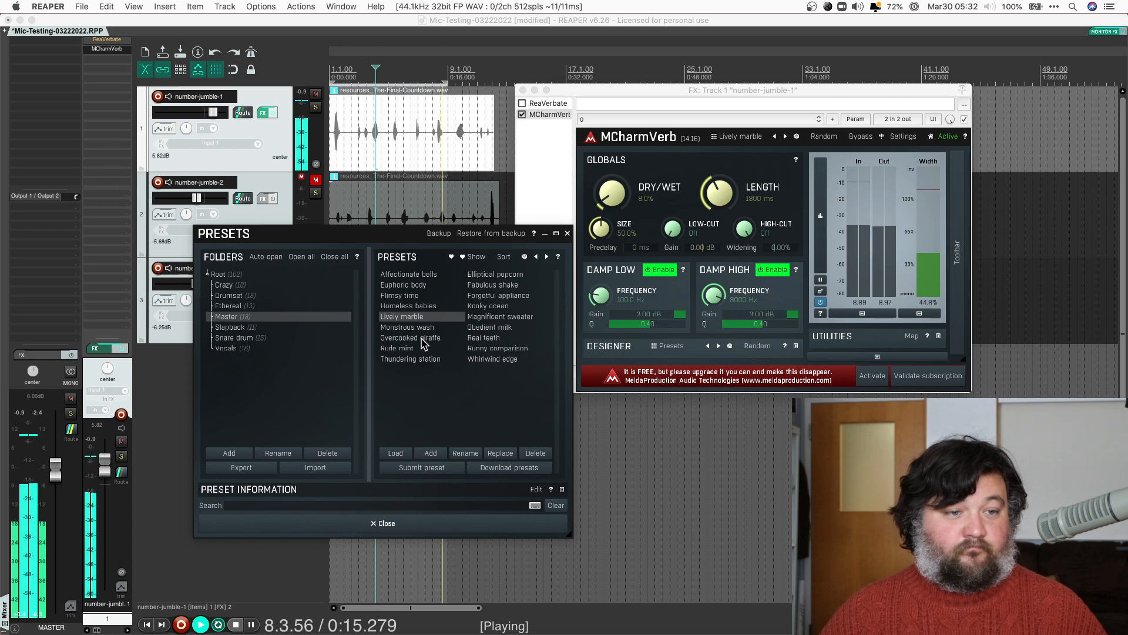
Audition Euphoric body, Kooky ocean and Real teeth, raise dry/wet to 100%, and finish on Whirlwind edge
click(410, 285)
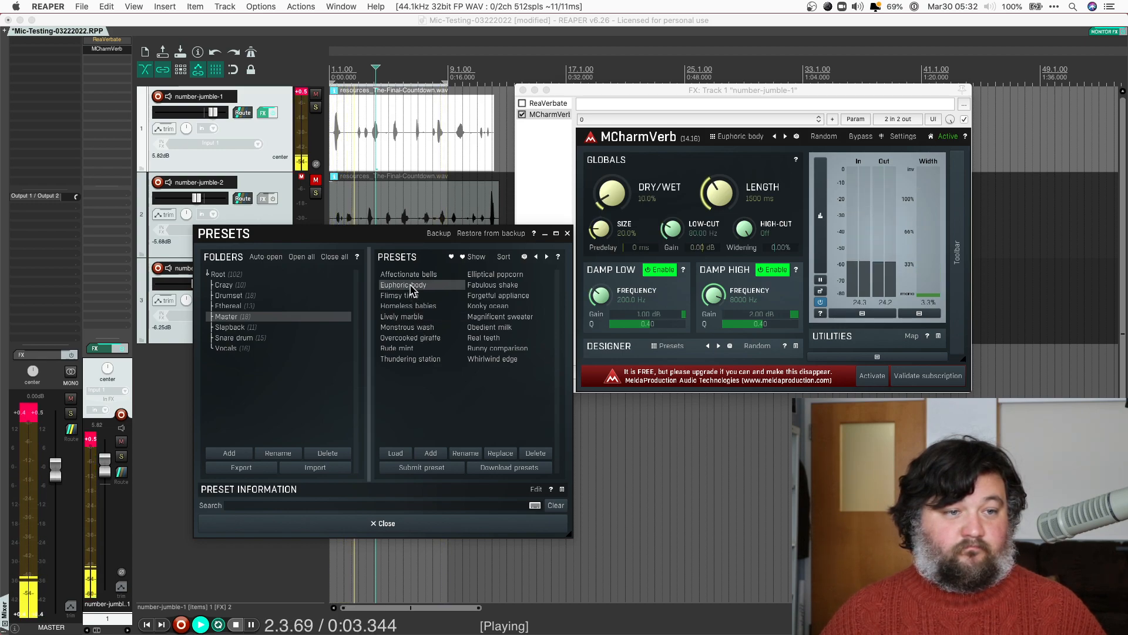
click(493, 306)
click(492, 338)
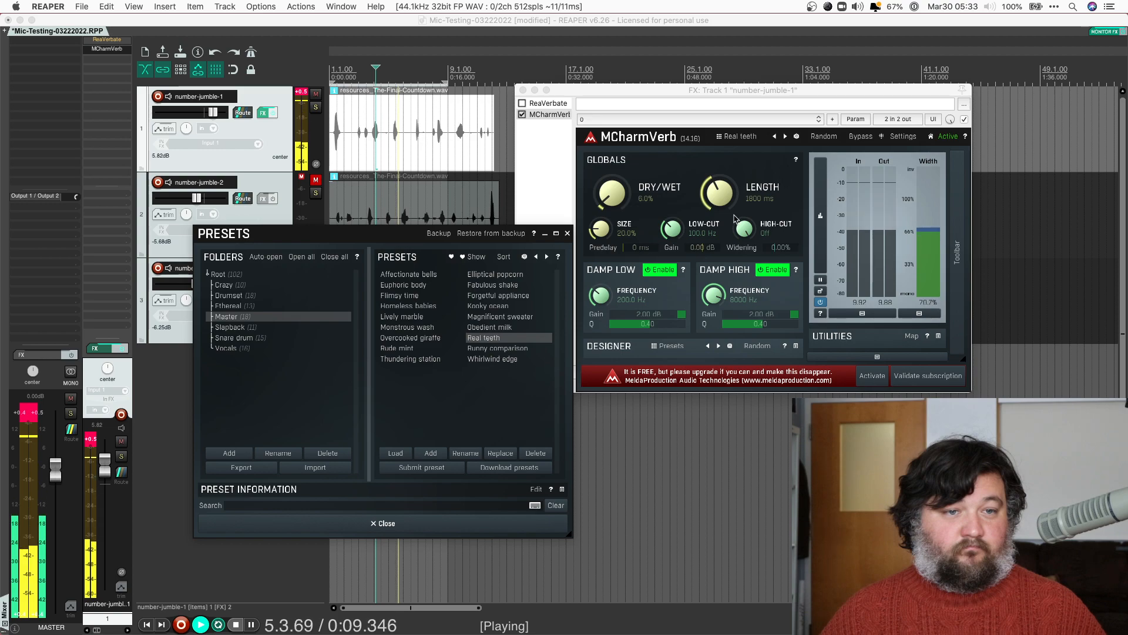
drag(613, 193, 635, 3)
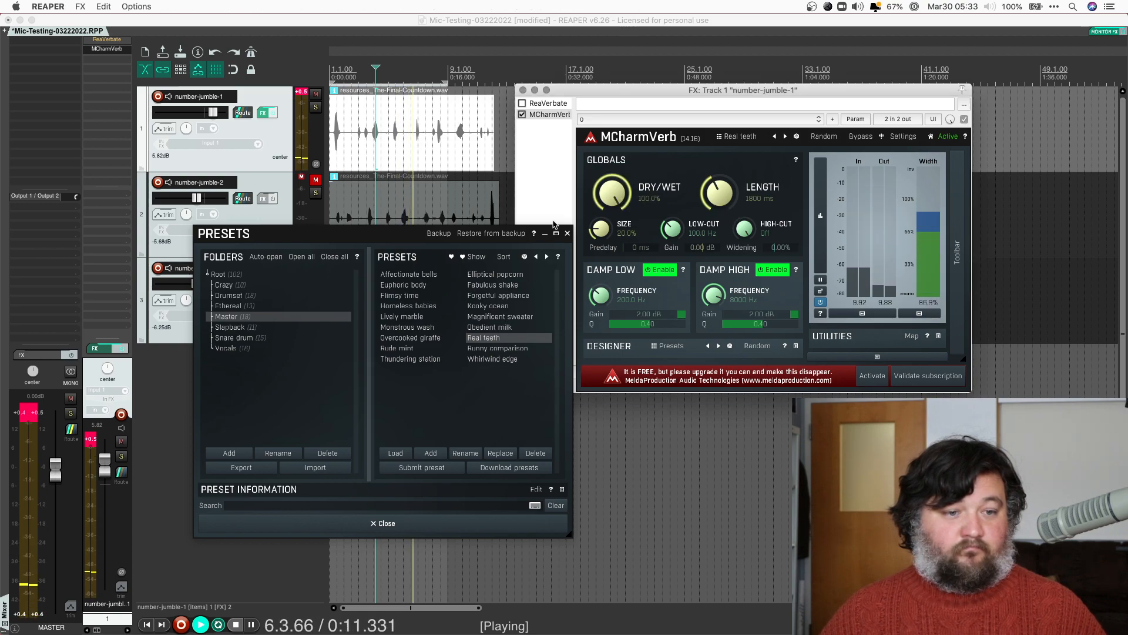
click(496, 359)
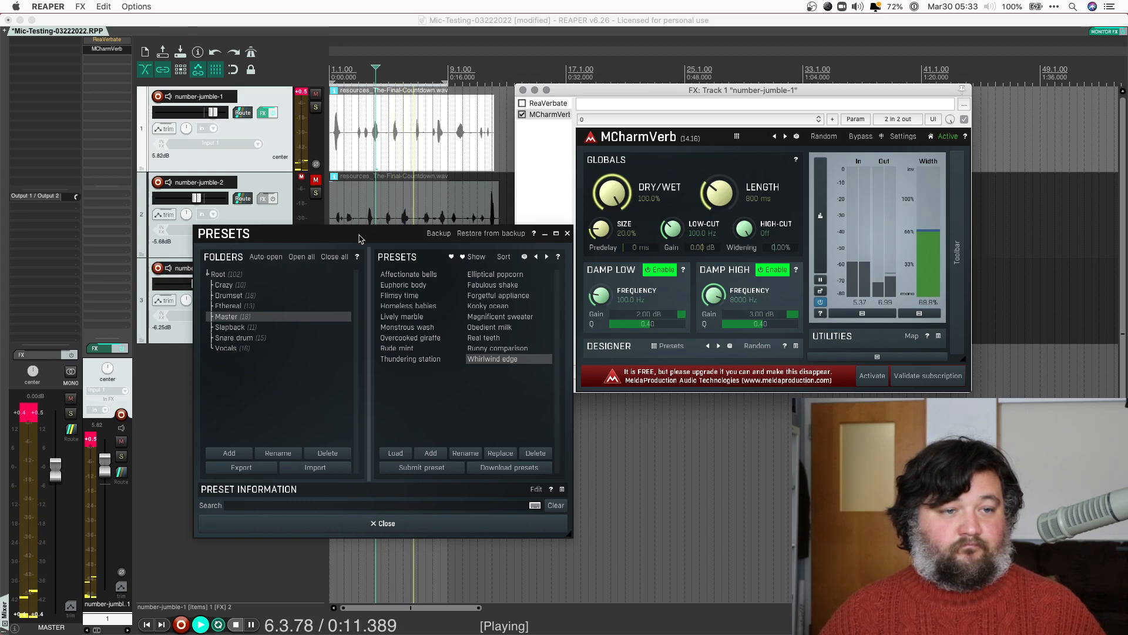
key(space)
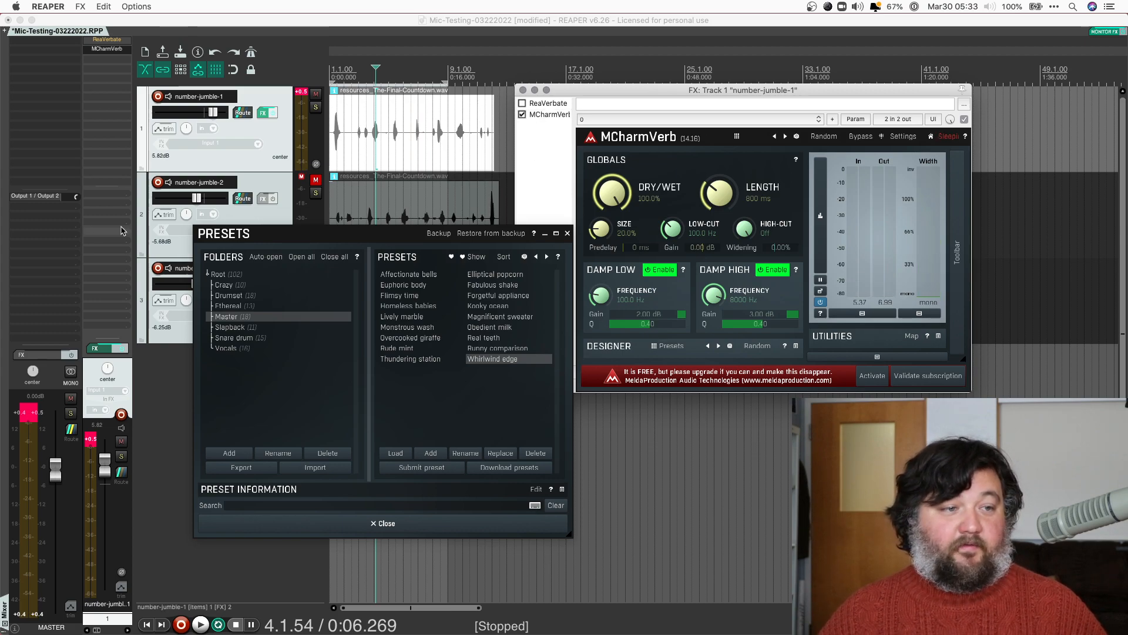
Add VST3: TAL Reverb 4 Plugin from the TAL-Togu Audio Line category to number-jumble-1's chain
click(568, 234)
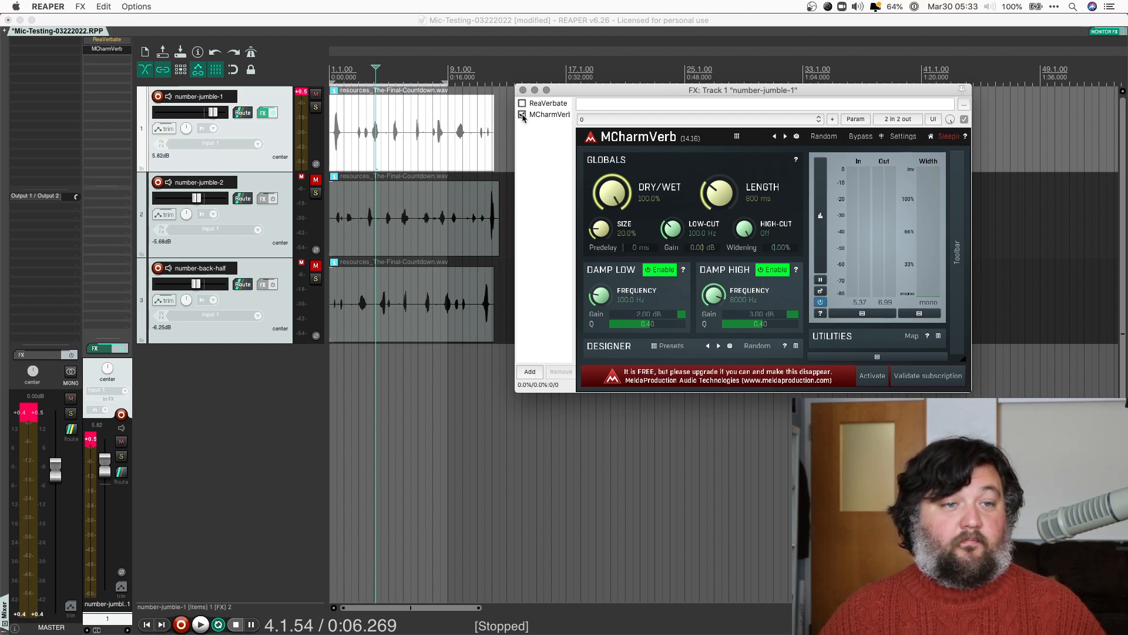
click(530, 372)
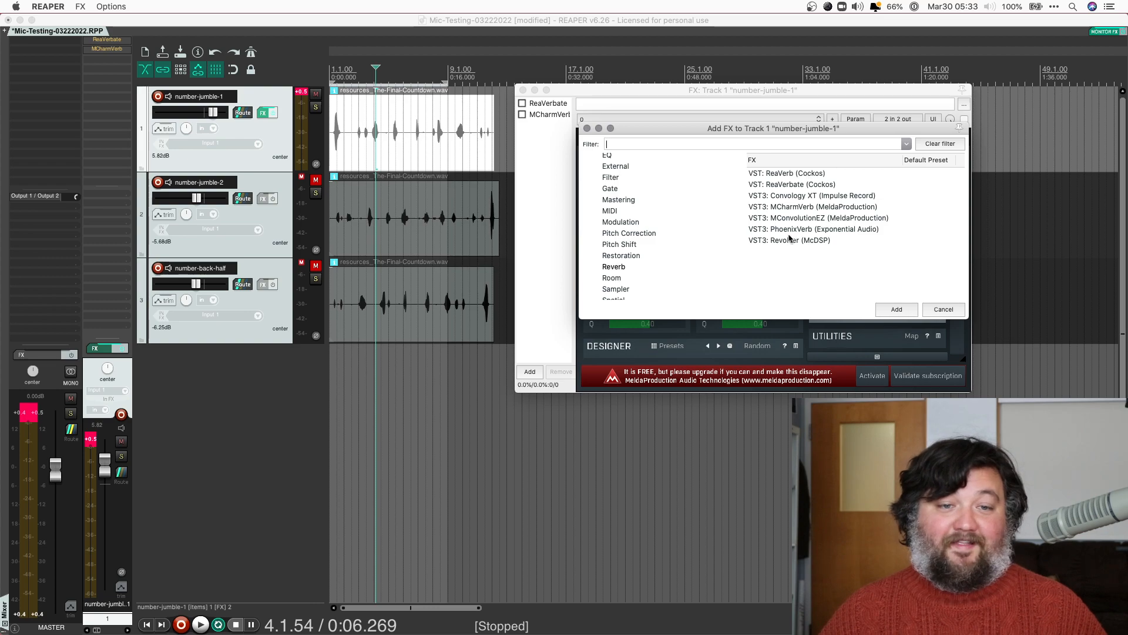
scroll(616, 233, down, 6)
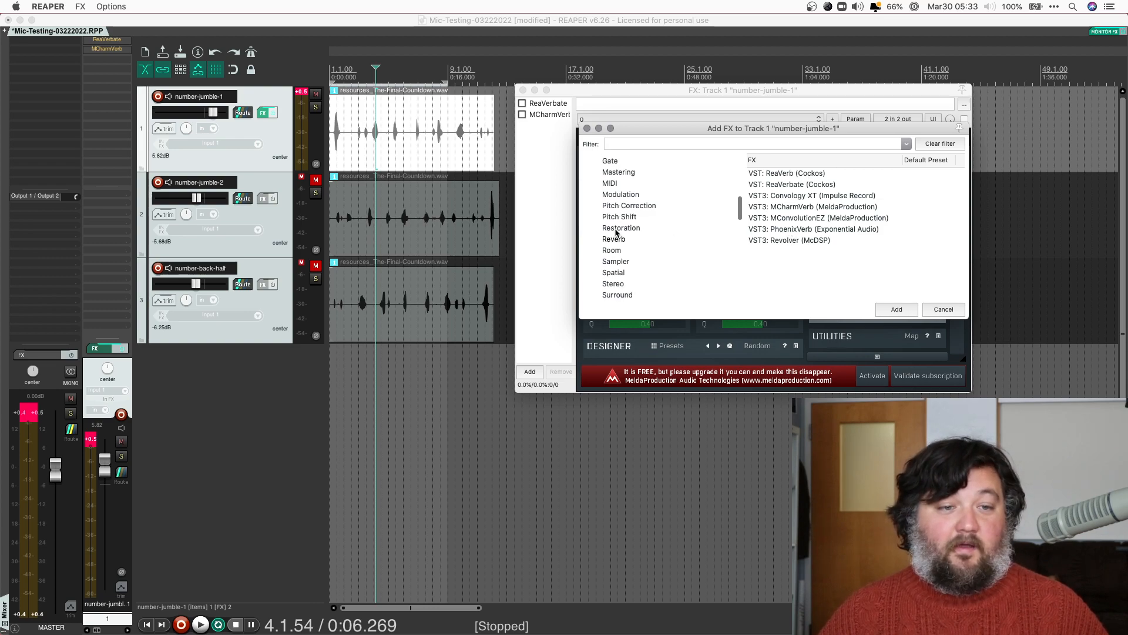
scroll(616, 233, down, 6)
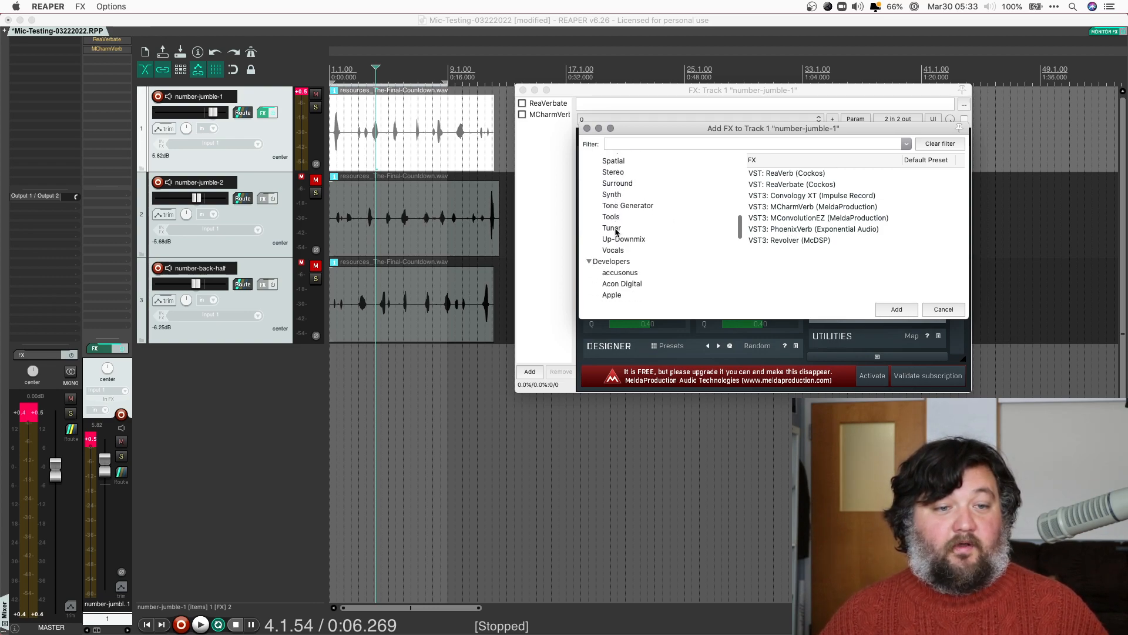
scroll(616, 233, down, 6)
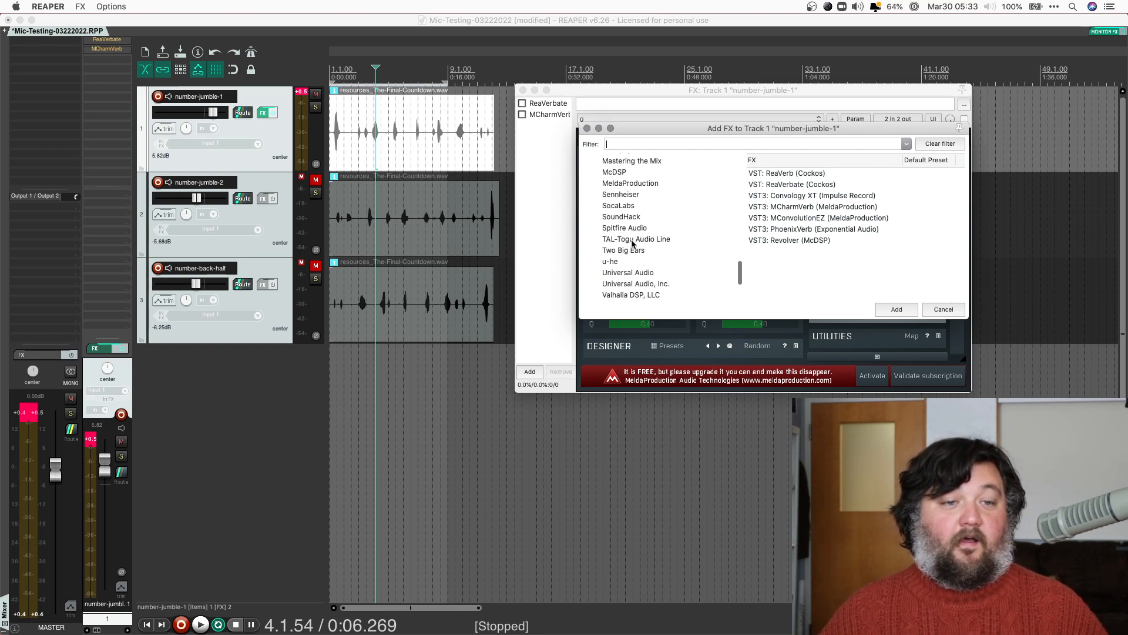
click(632, 241)
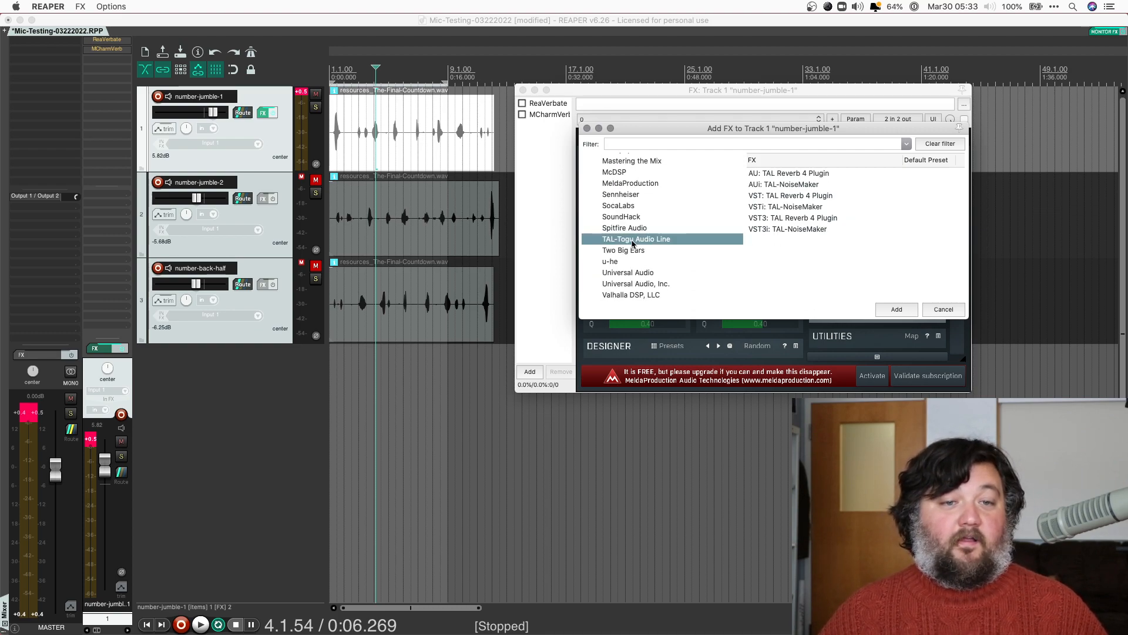
click(804, 220)
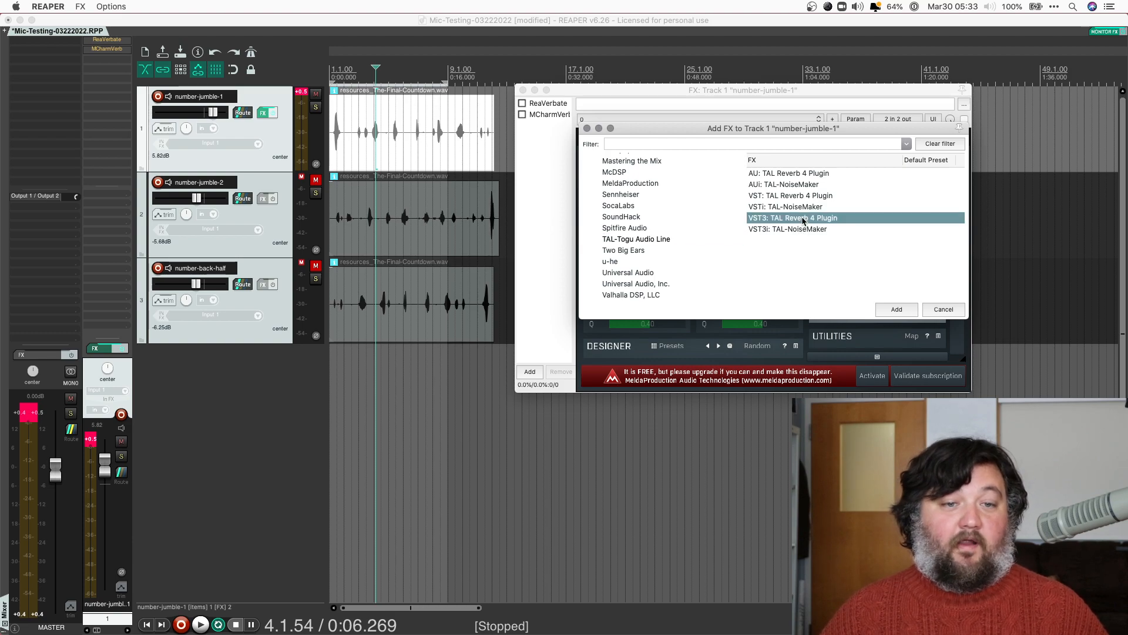
click(896, 309)
Play the track while shrinking TAL Reverb 4's Size to about 30% and raising it again
key(space)
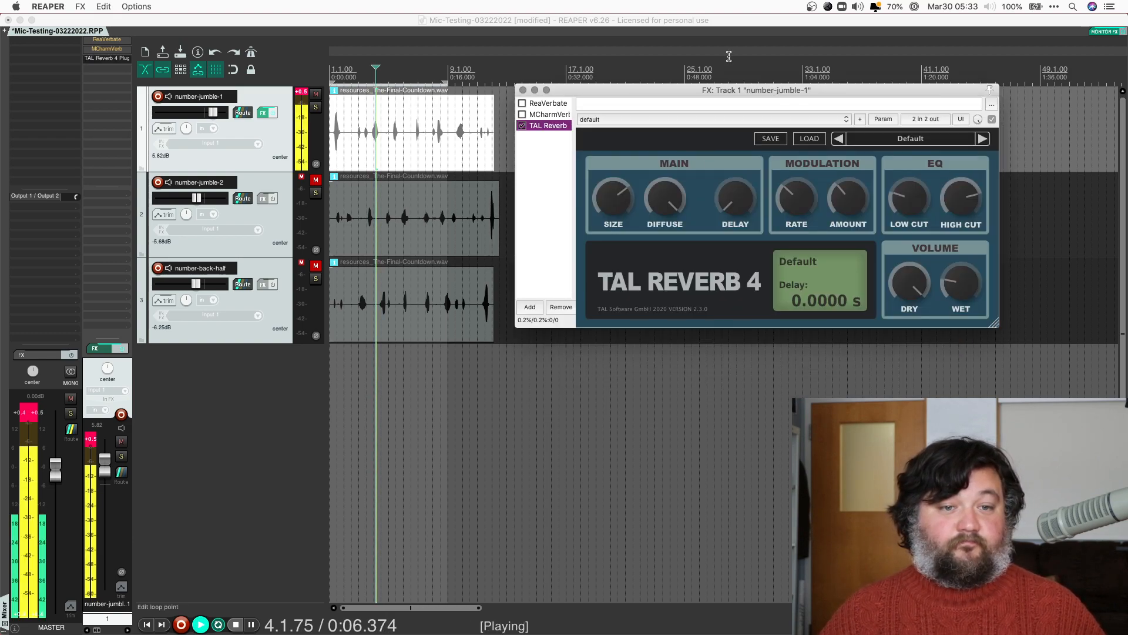
key(space)
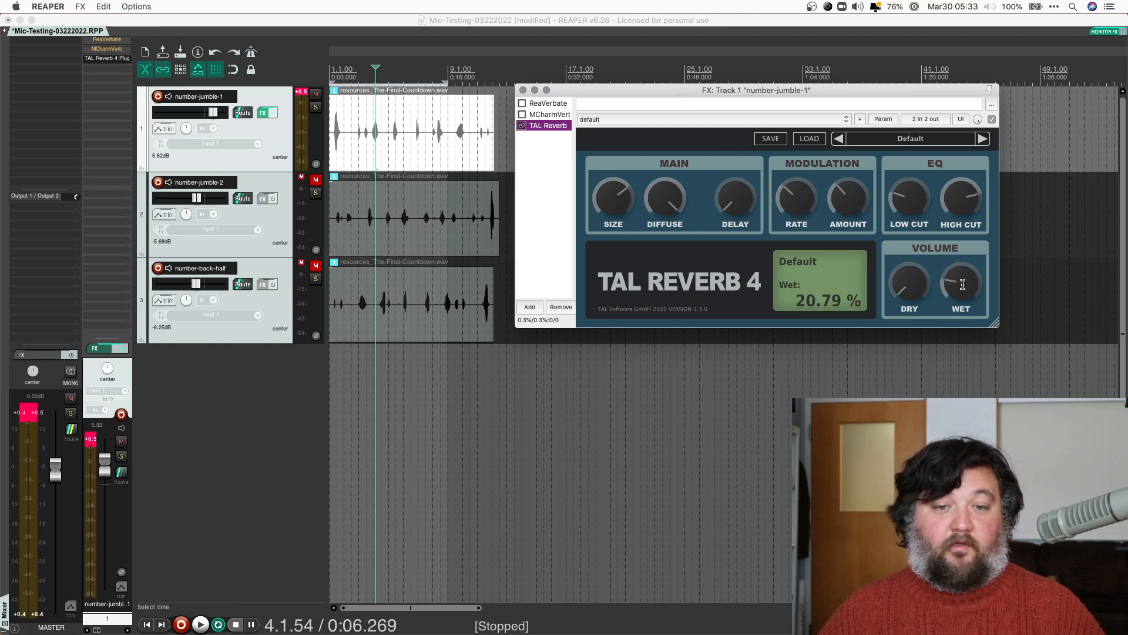
key(space)
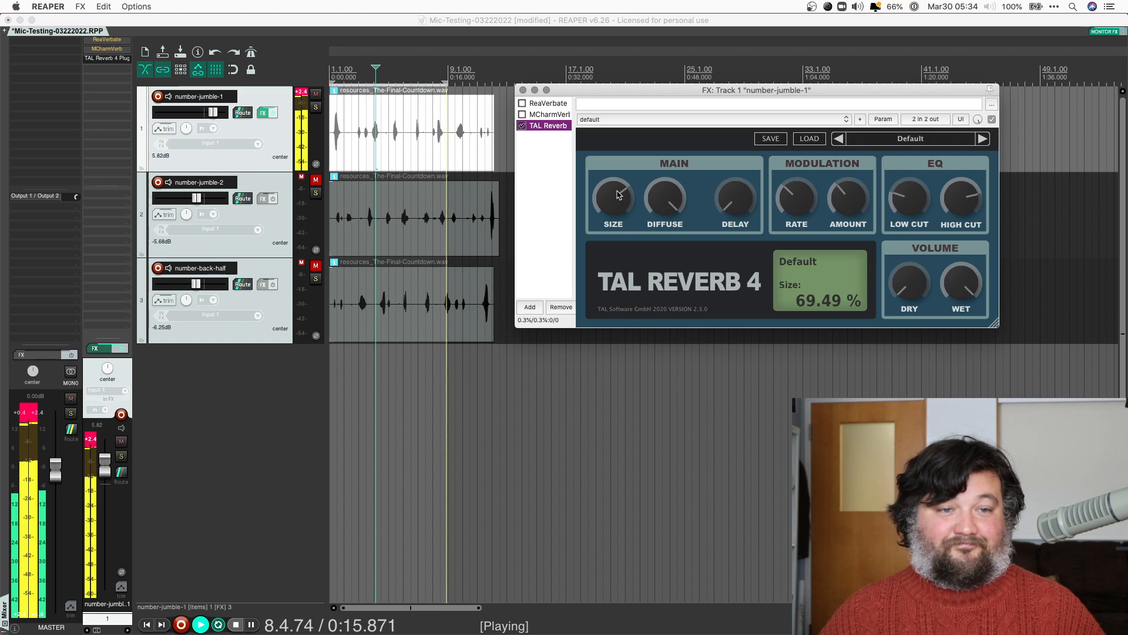
key(space)
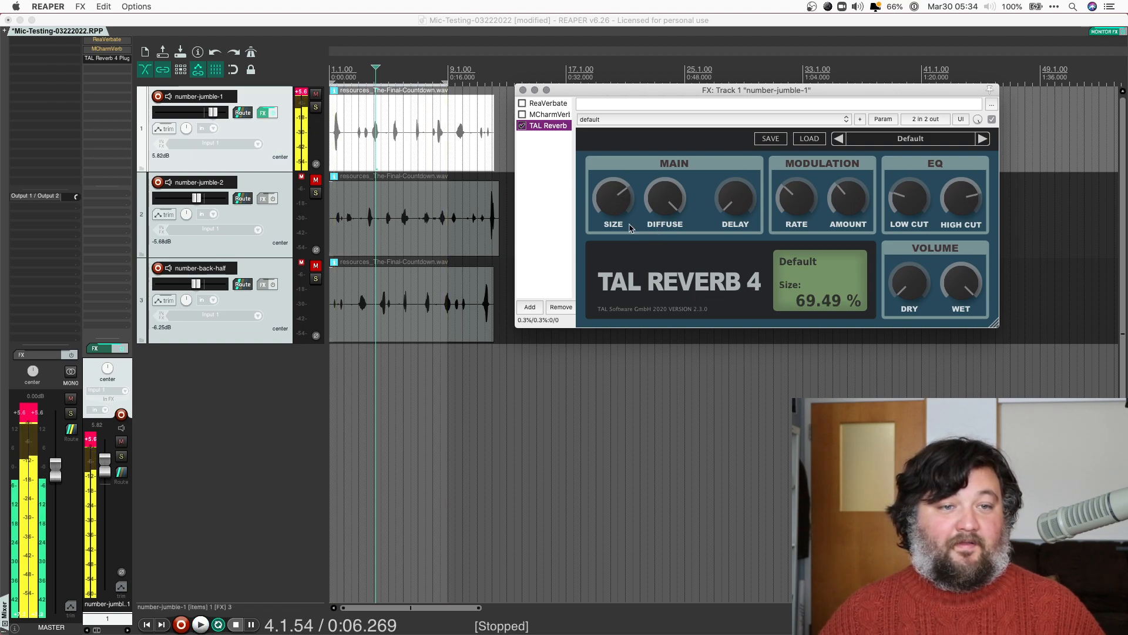
drag(616, 197, 624, 266)
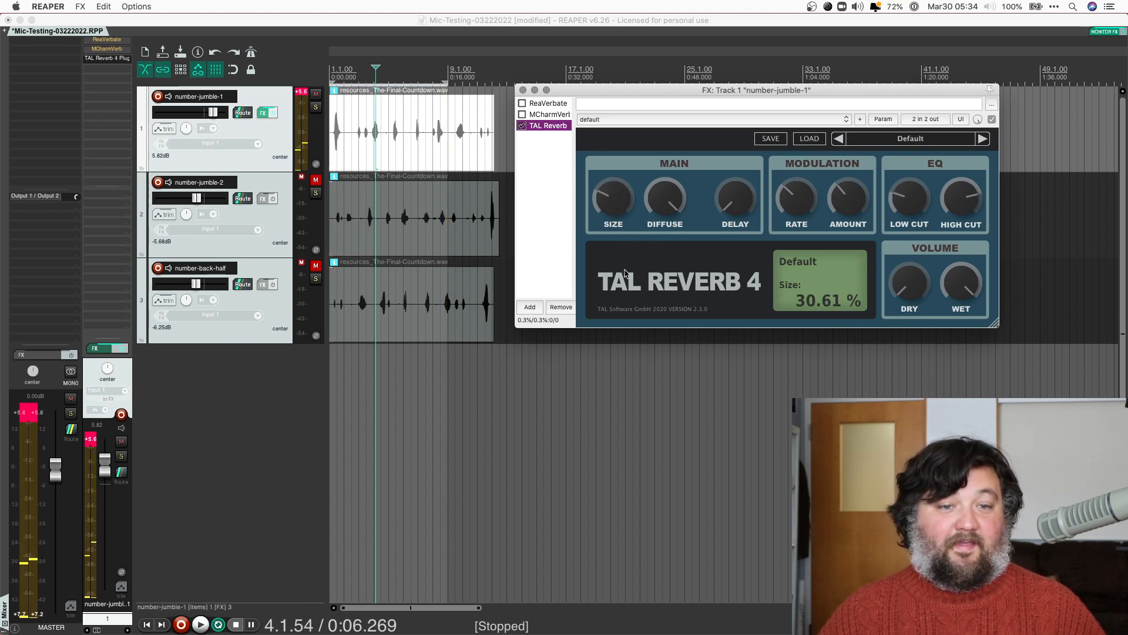
key(space)
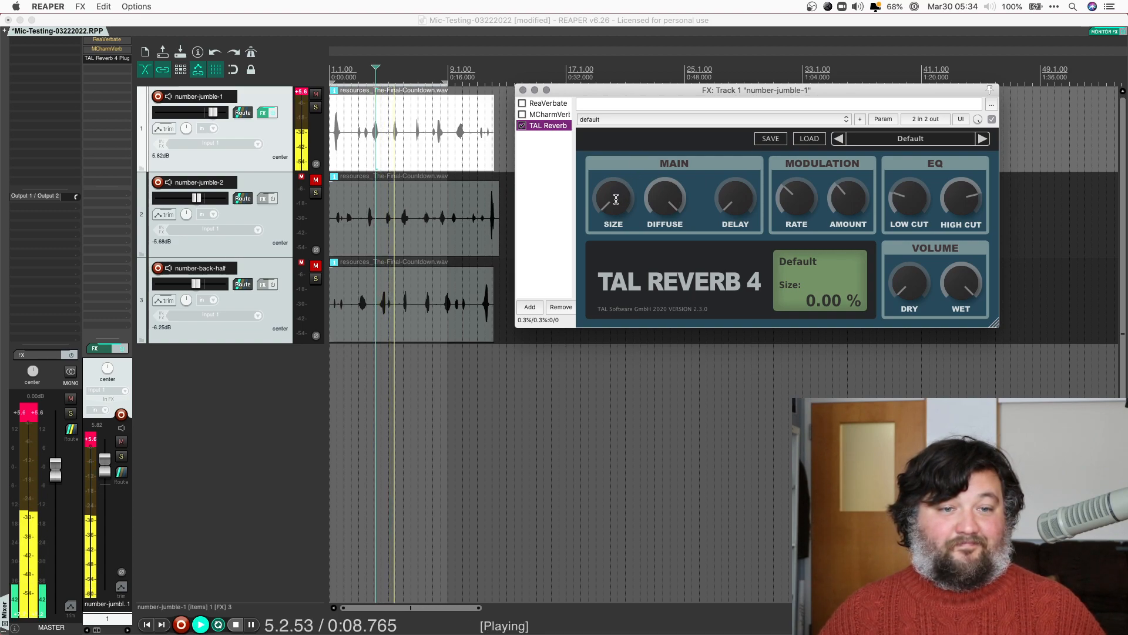
drag(615, 199, 615, 76)
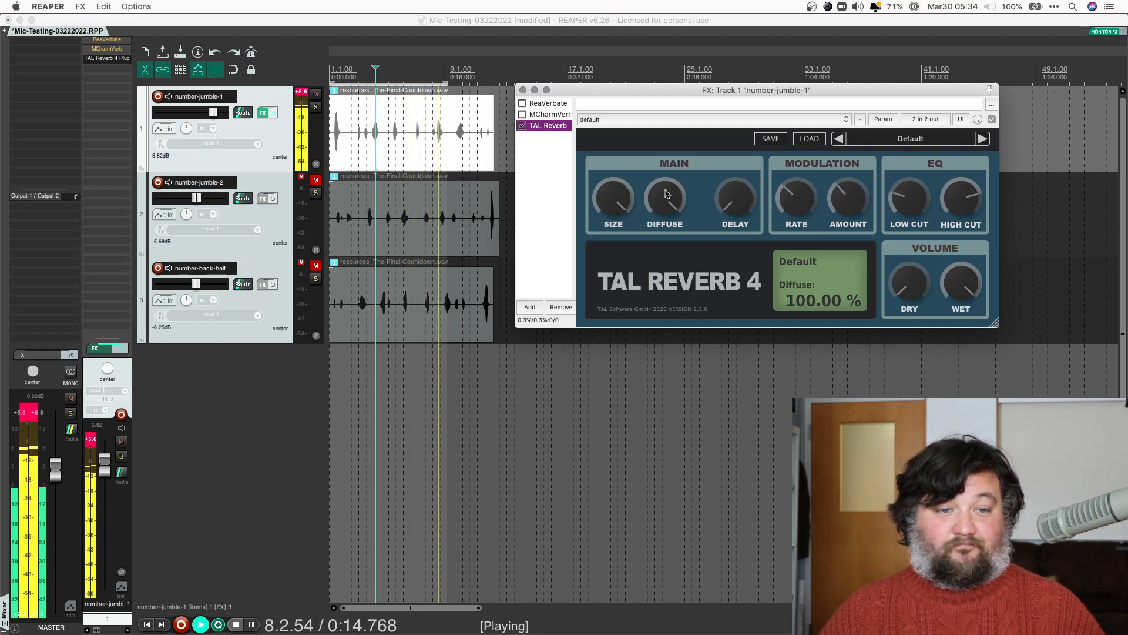
key(space)
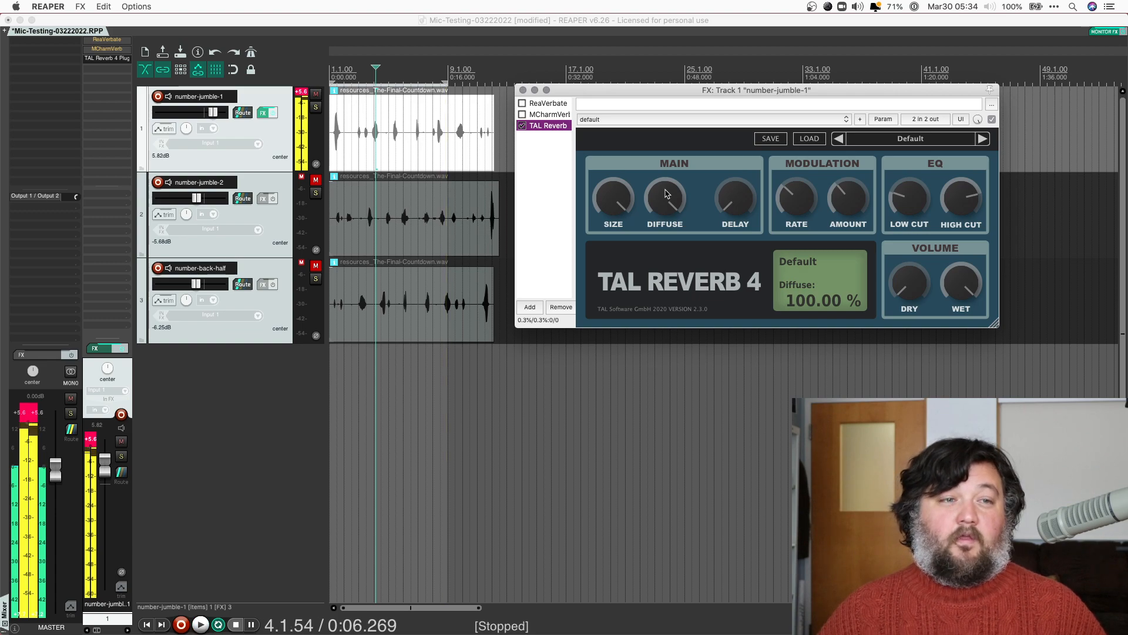
Set Size to about 59%, then try Diffuse at about 30% during playback before resetting it to 100%
drag(622, 309, 624, 349)
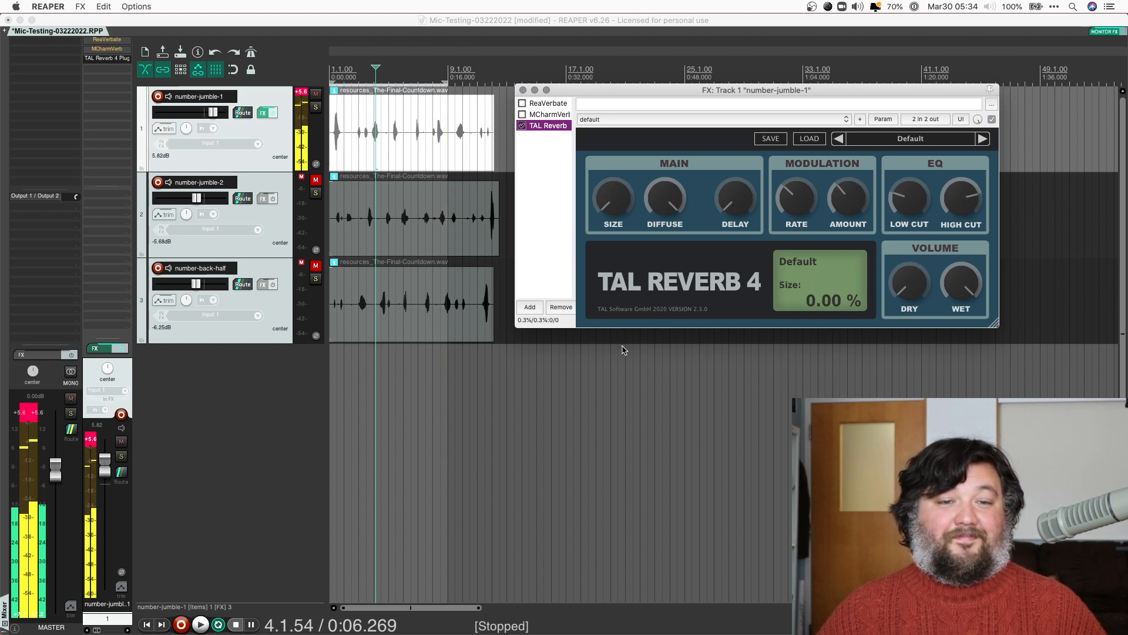
drag(612, 203, 613, 112)
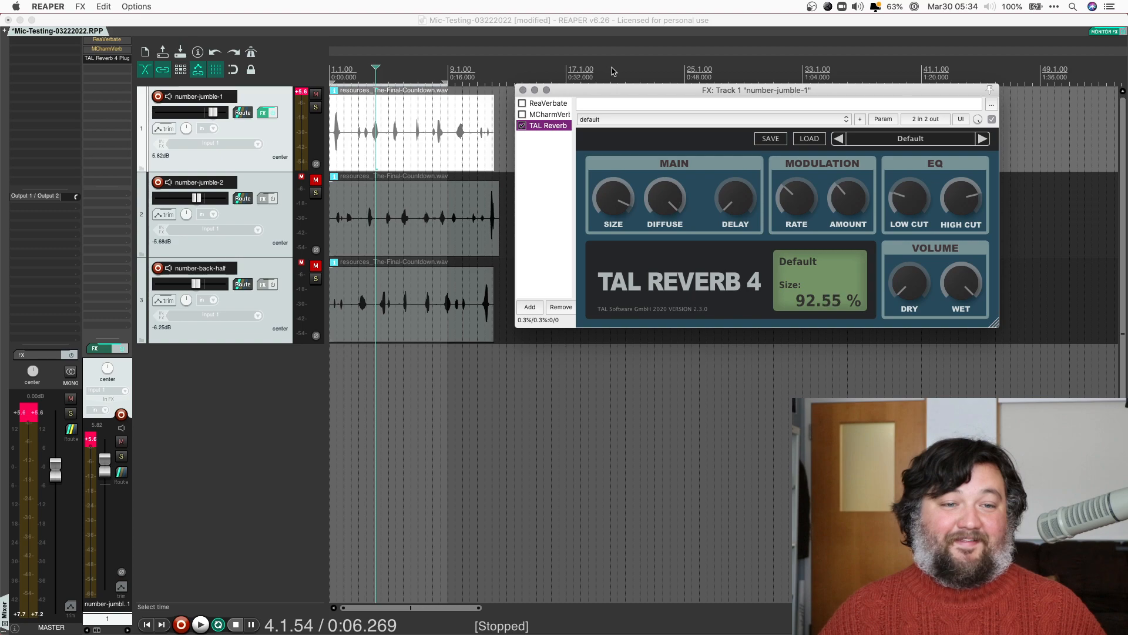
key(space)
drag(666, 196, 680, 378)
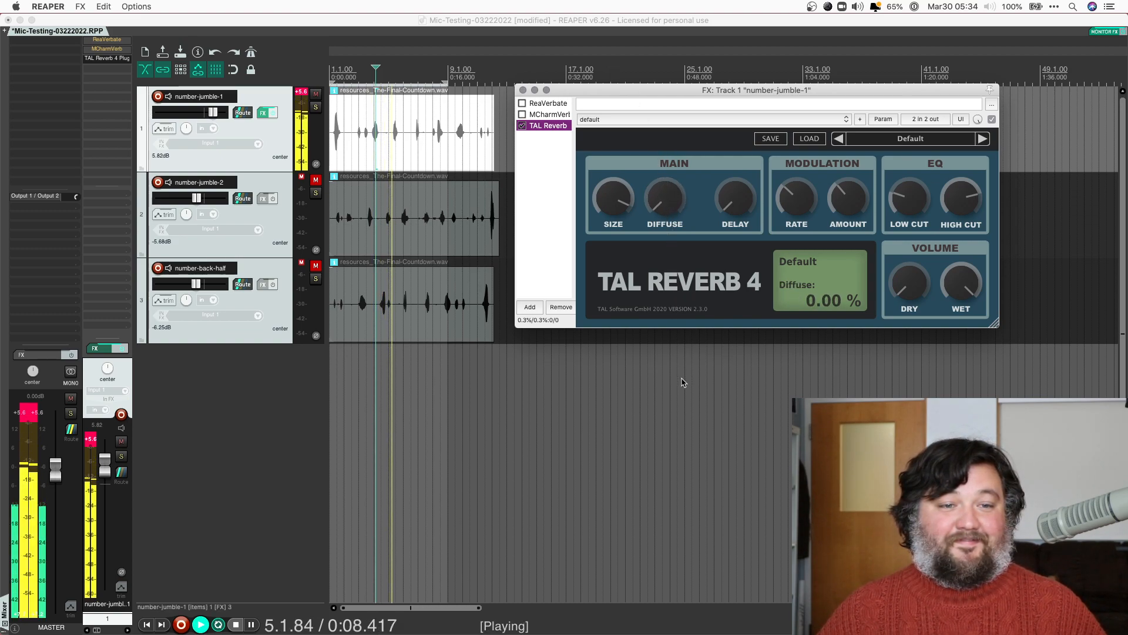
double_click(665, 197)
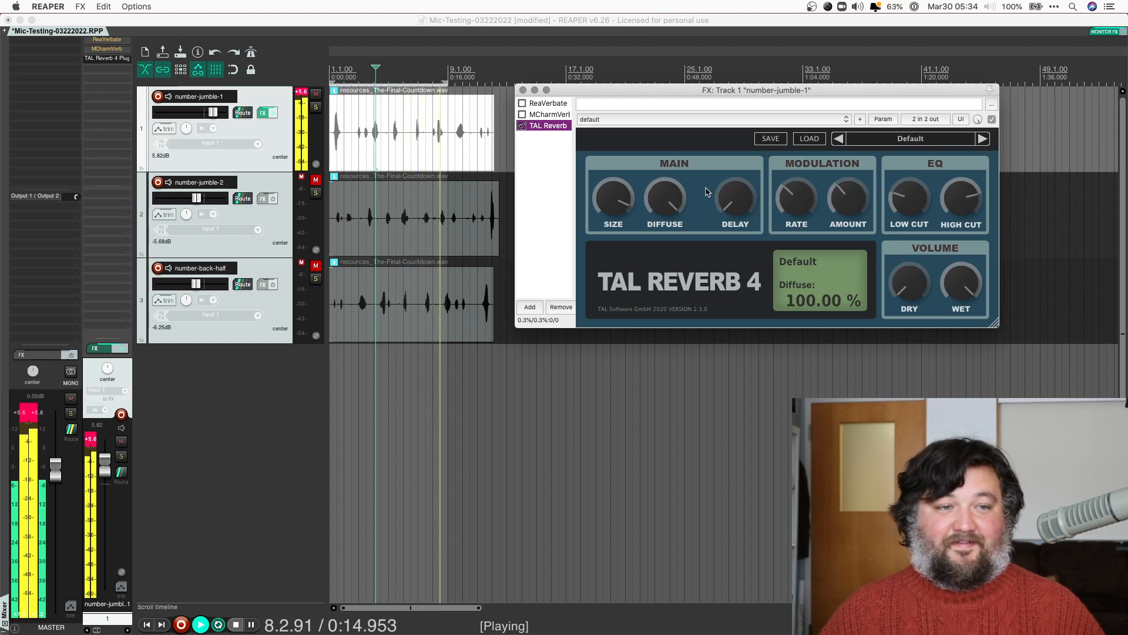
key(space)
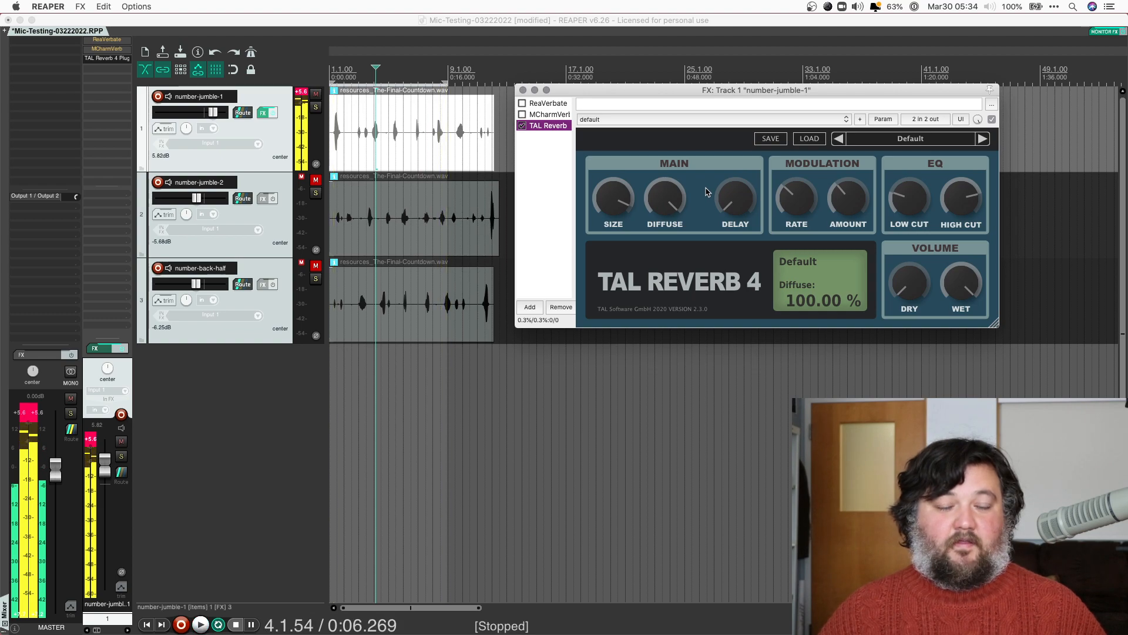
Set TAL Reverb 4's Size to about 7%, Diffuse to about 47% and pre-delay to 0.6974 s
drag(615, 197, 612, 322)
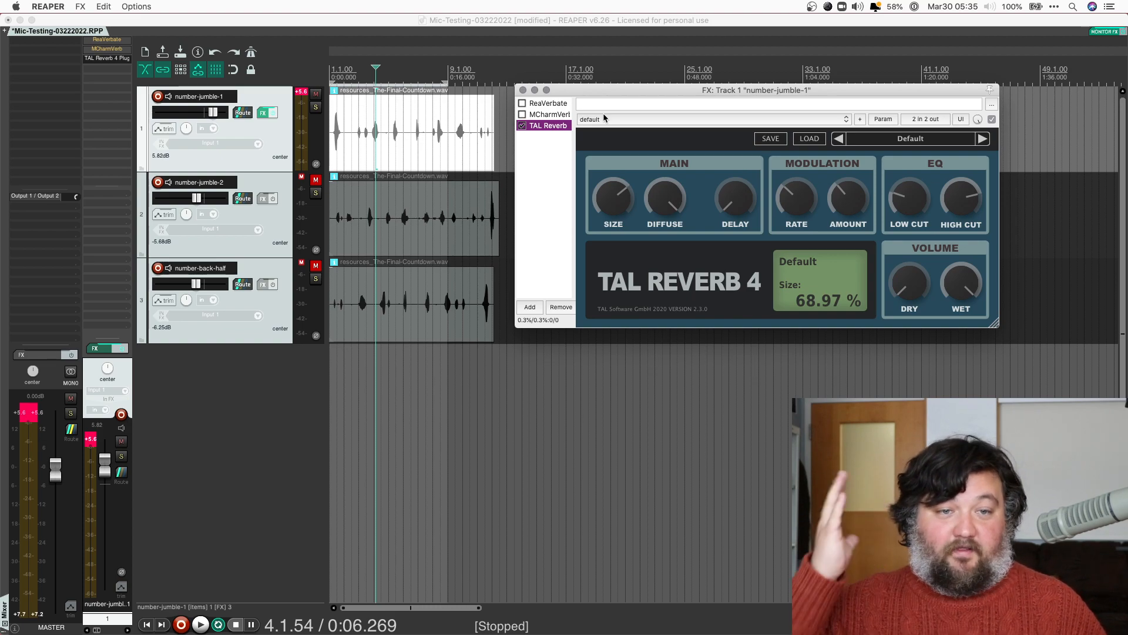
key(space)
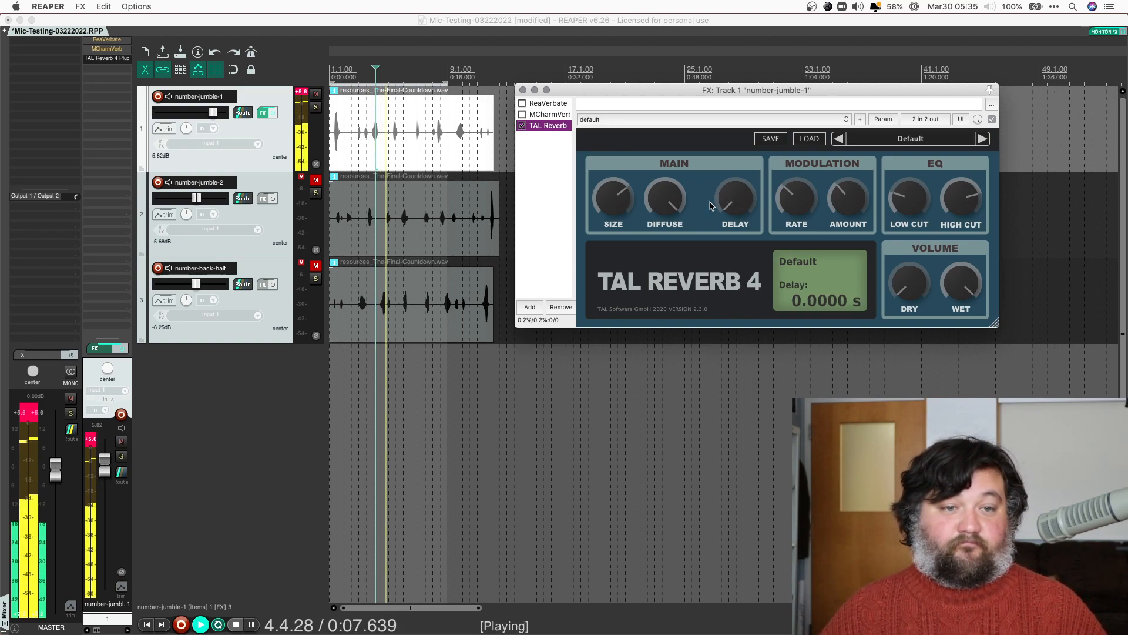
drag(673, 198, 676, 301)
mouse_move(731, 201)
mouse_down()
mouse_move(729, 182)
mouse_move(728, 202)
mouse_up()
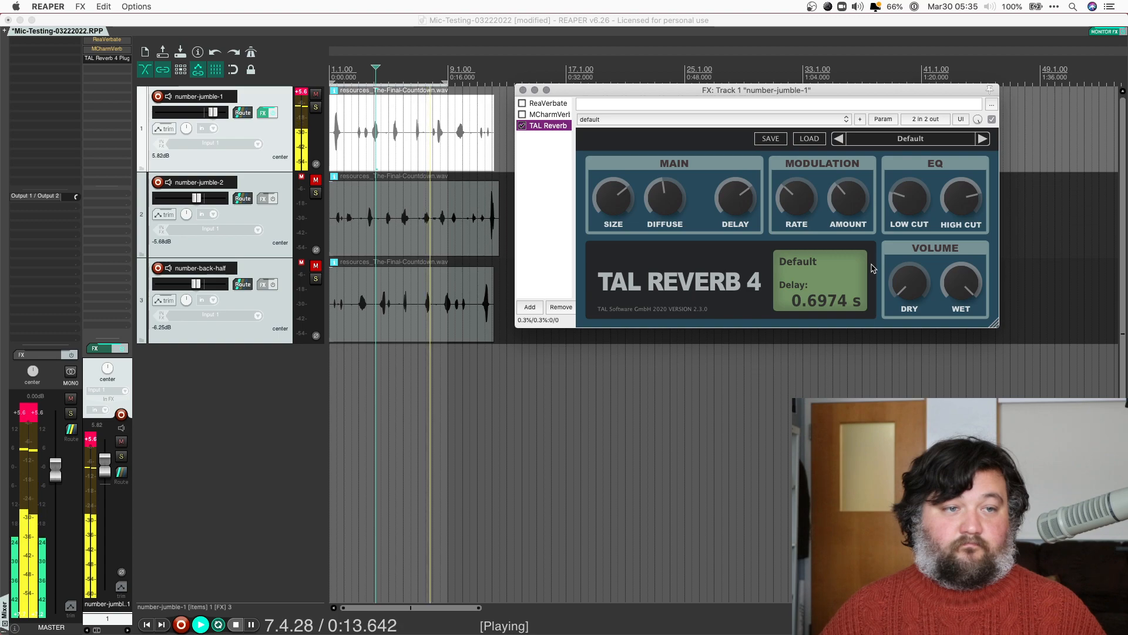
key(space)
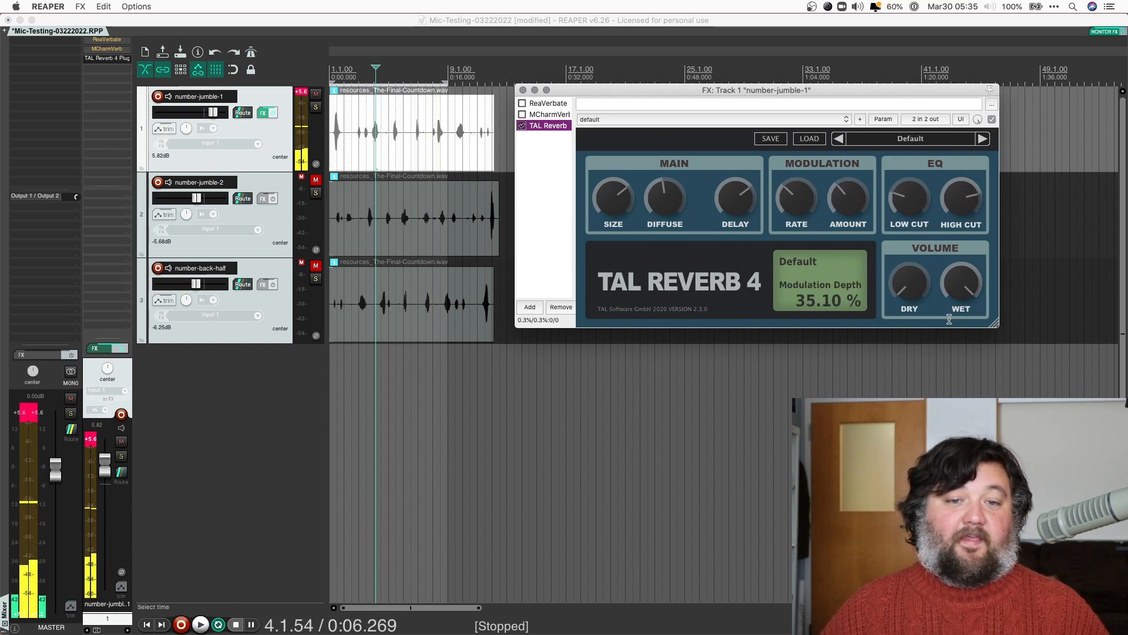
Audition the Dry level at about 48%, then turn Dry fully off
drag(910, 283, 910, 218)
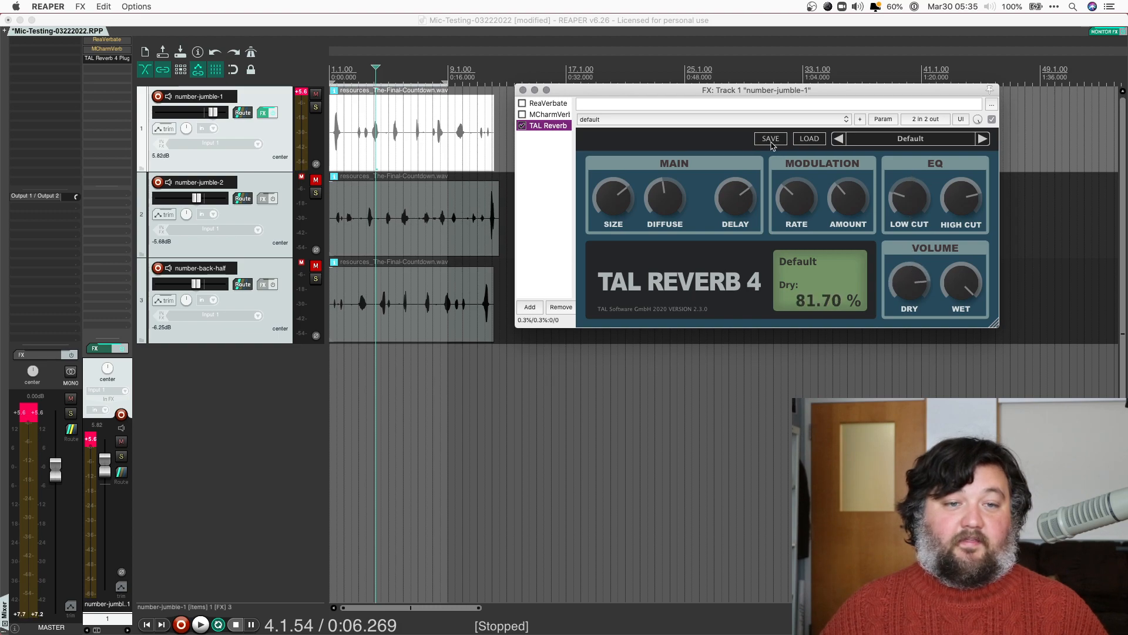
key(space)
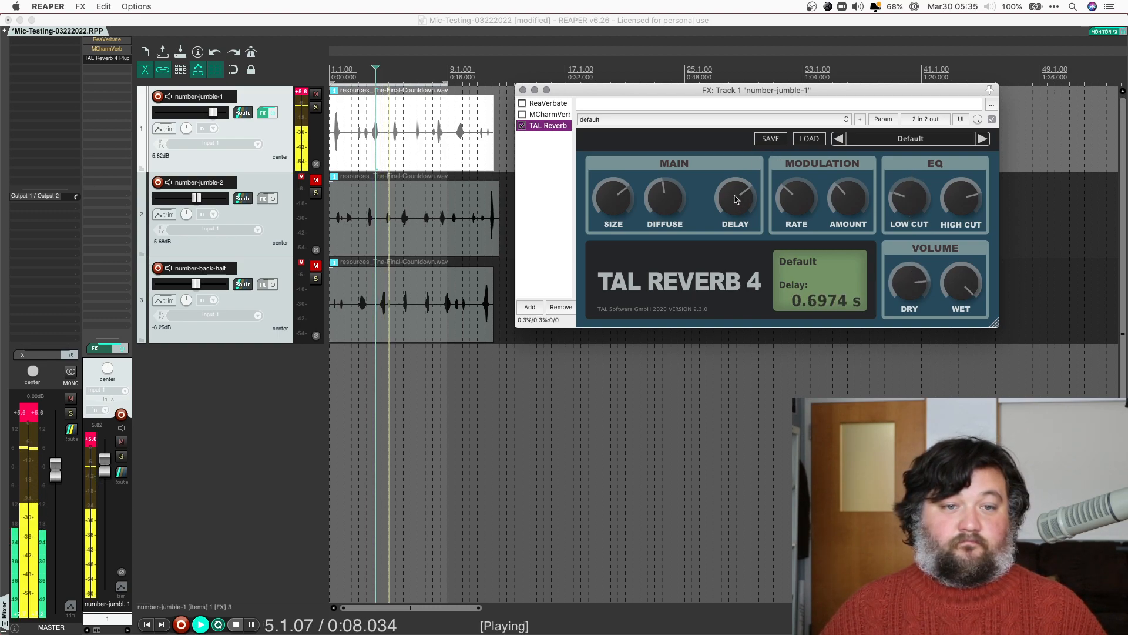
key(space)
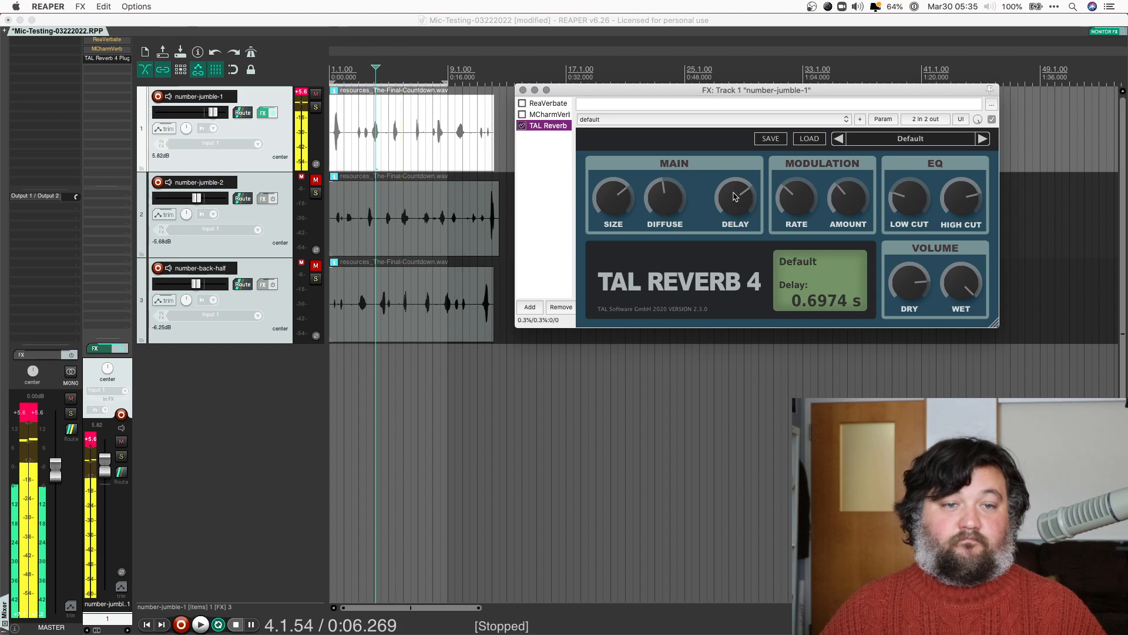
drag(904, 295, 905, 347)
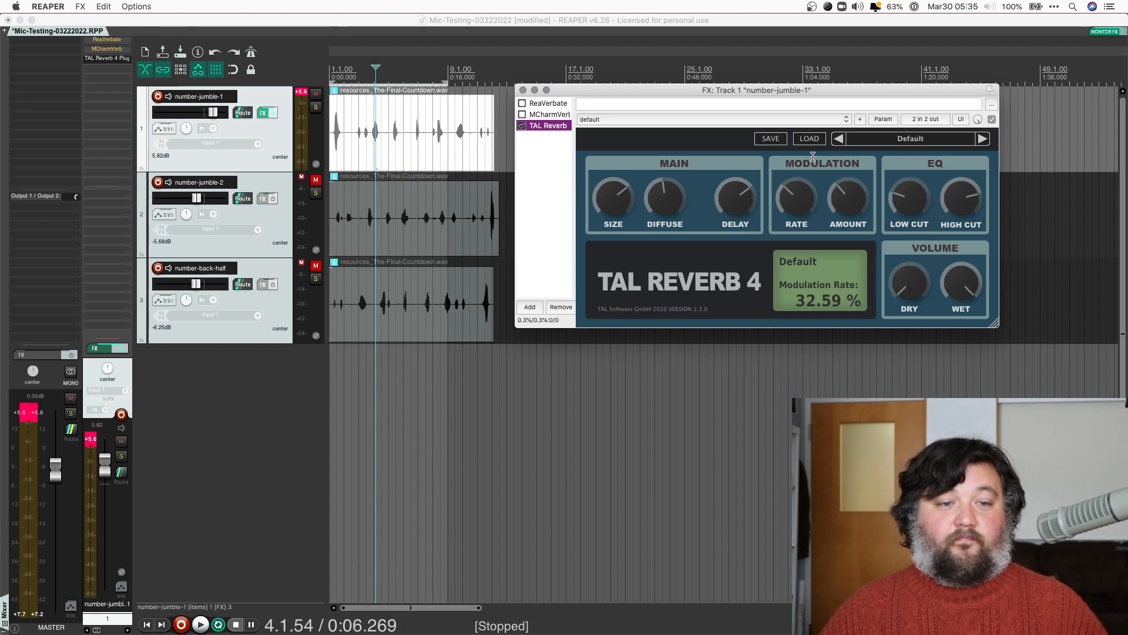
During playback, raise modulation Rate to nearly maximum and Depth to 87.69%
key(space)
drag(801, 201, 799, 107)
drag(849, 199, 844, 112)
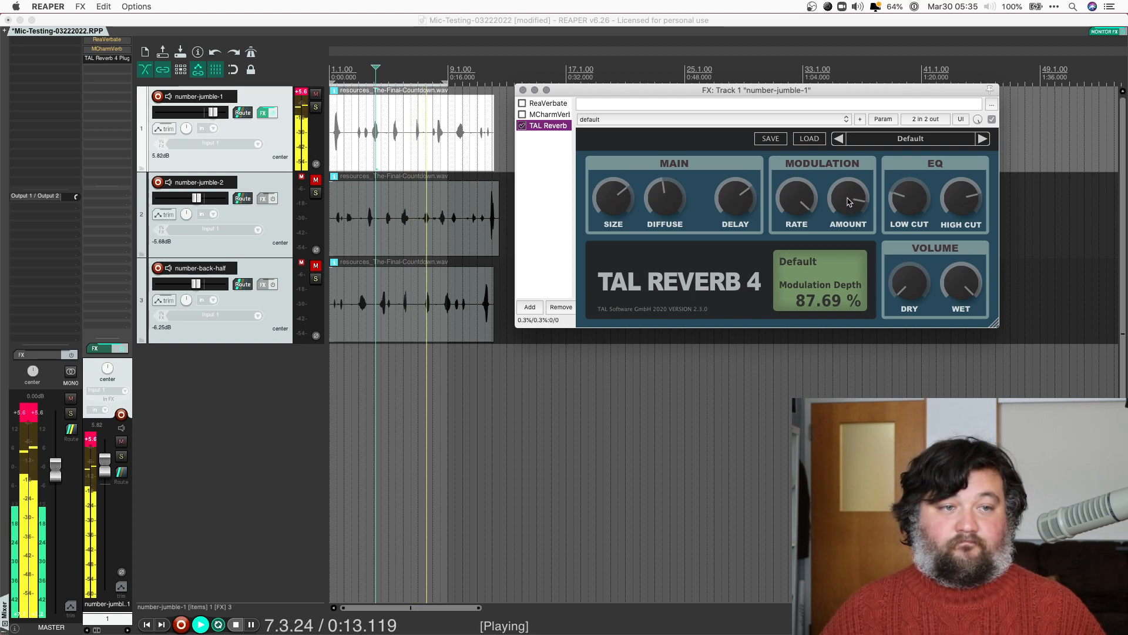
key(space)
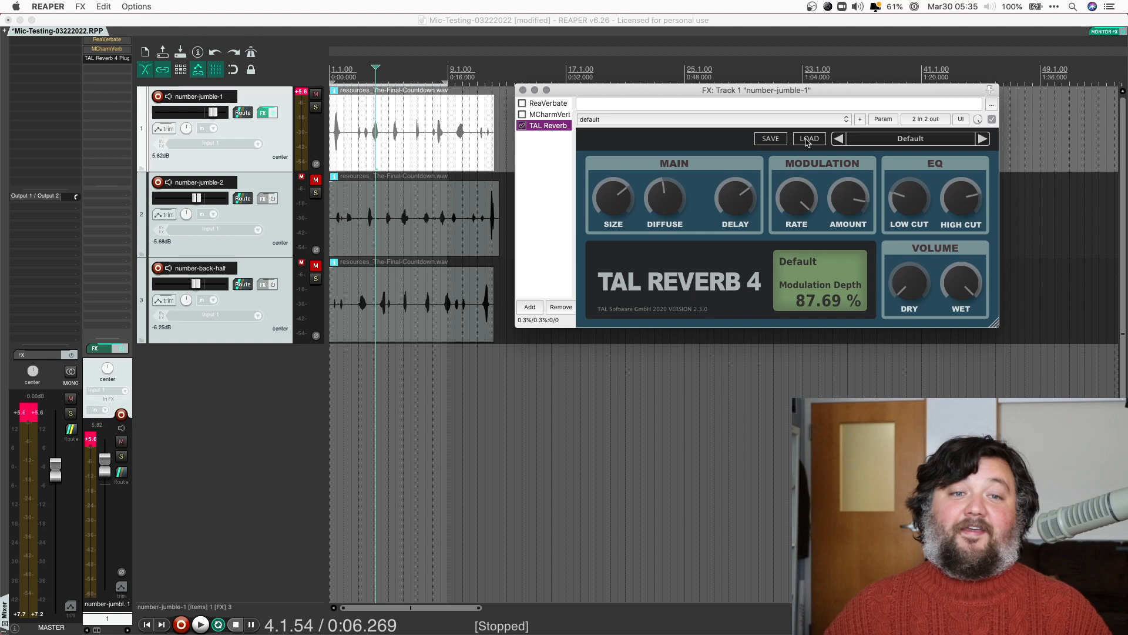
Load TAL Reverb's Dark Big preset with wet at 100% and listen to it
click(808, 139)
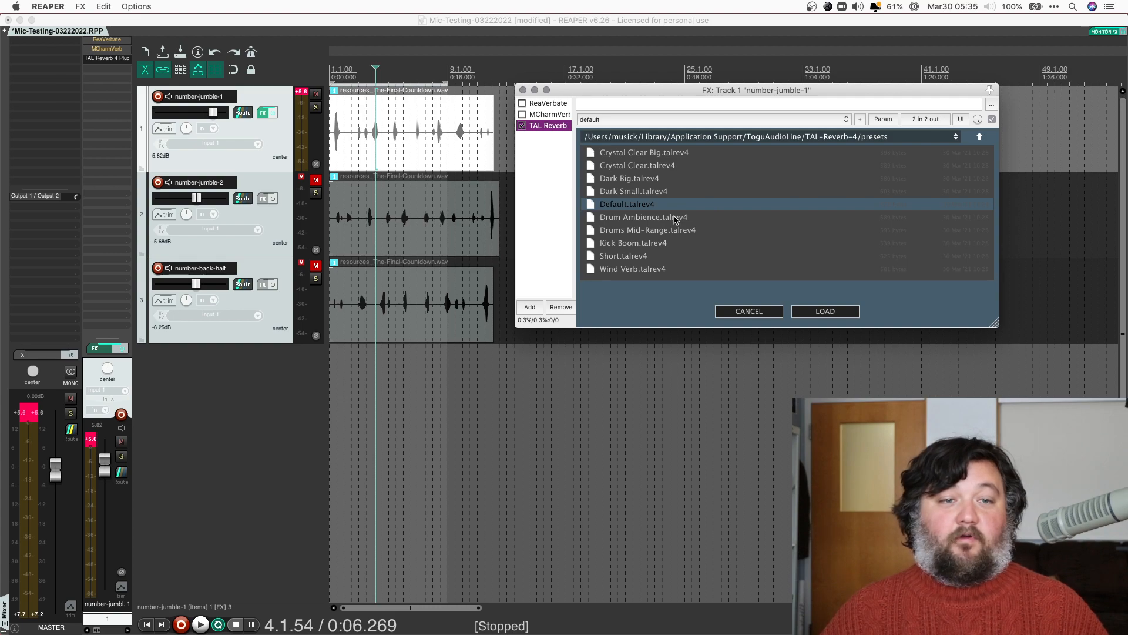
double_click(616, 182)
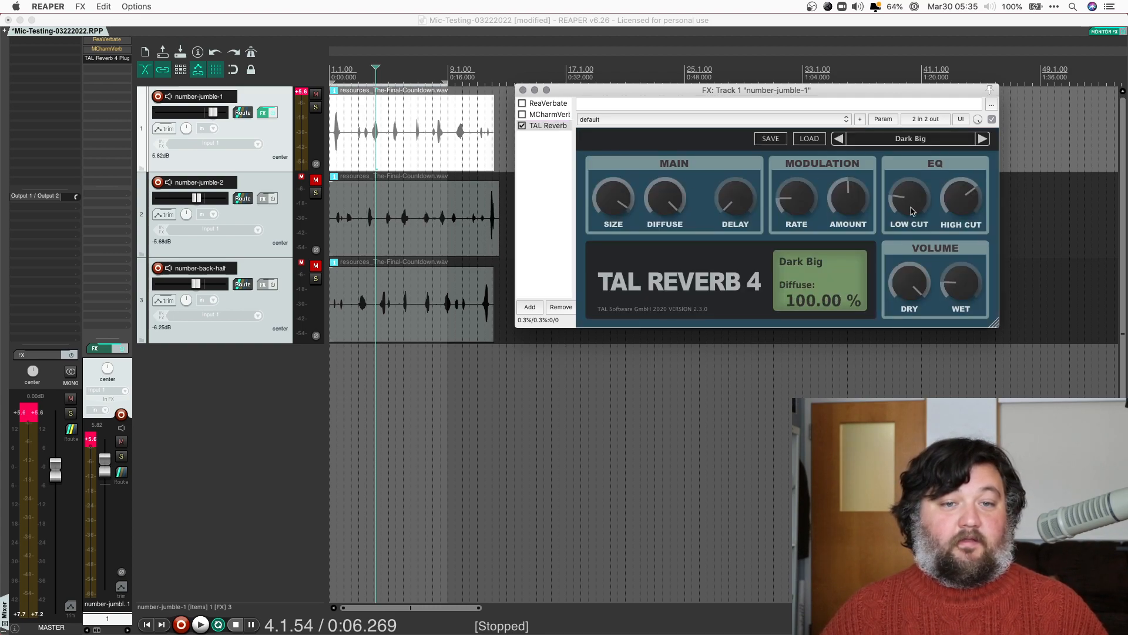
drag(961, 292, 981, 12)
key(space)
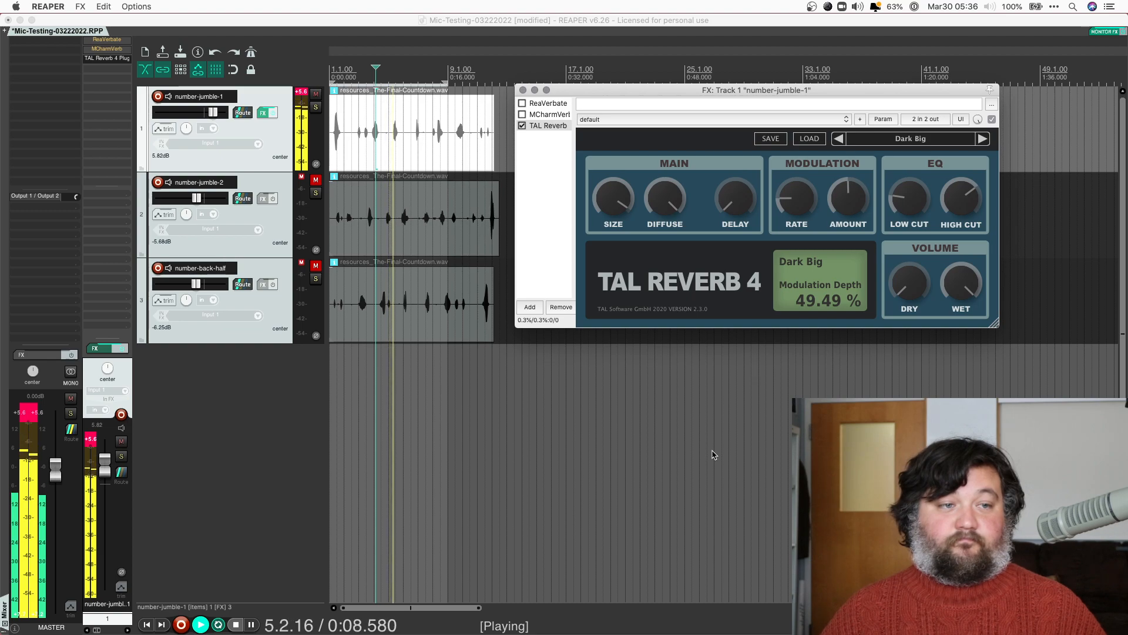
key(space)
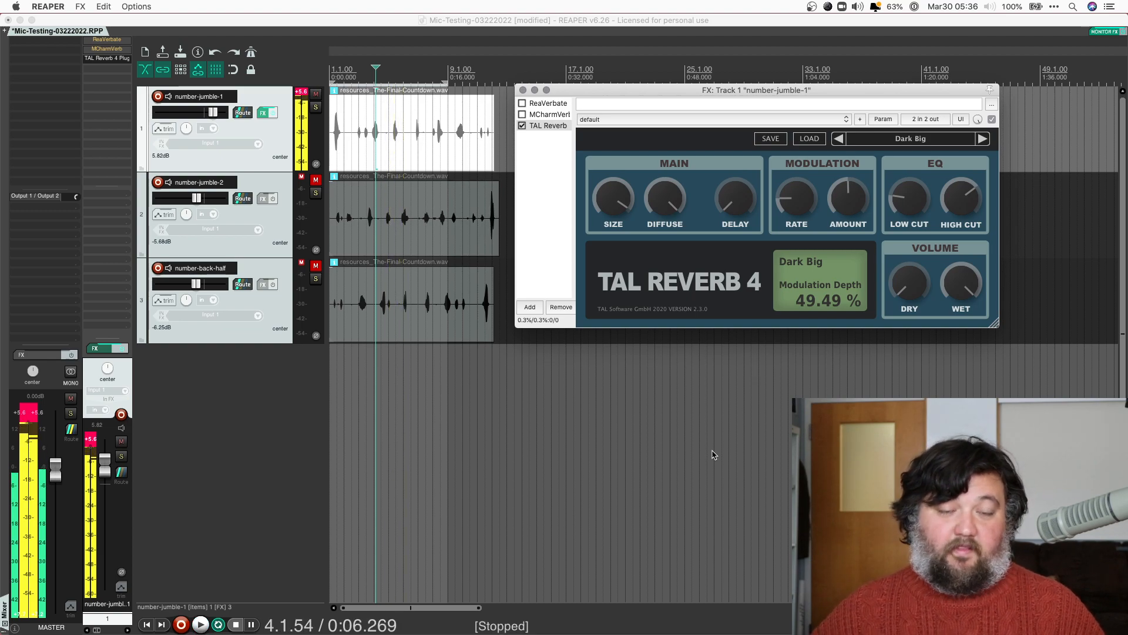
Bypass TAL Reverb and add u-he's Protoverb to the effects chain
click(522, 126)
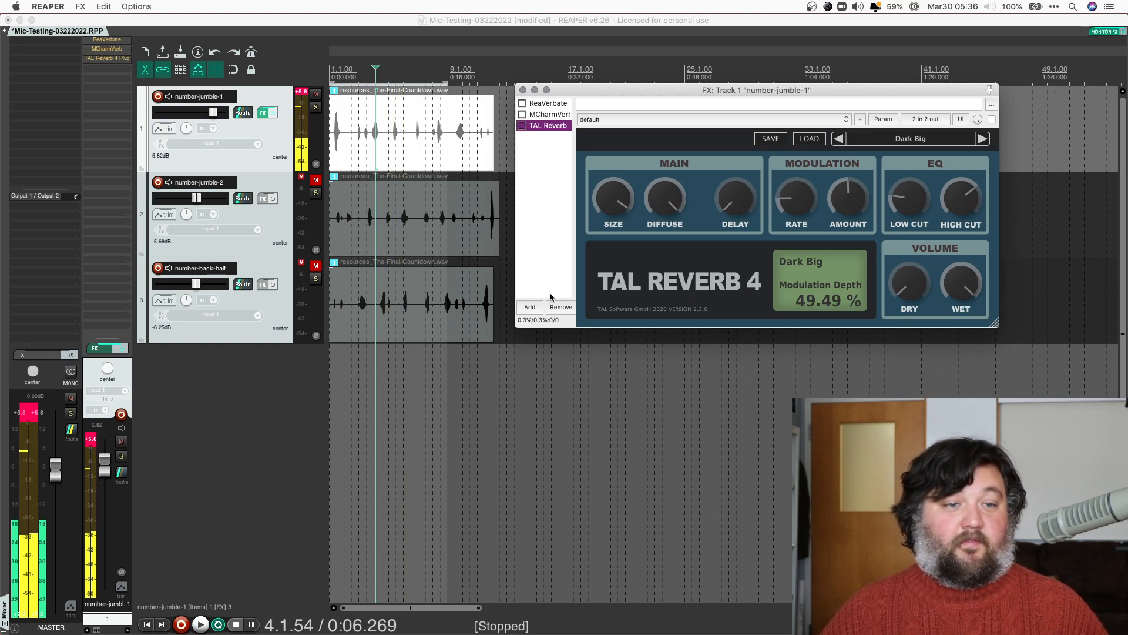
click(531, 307)
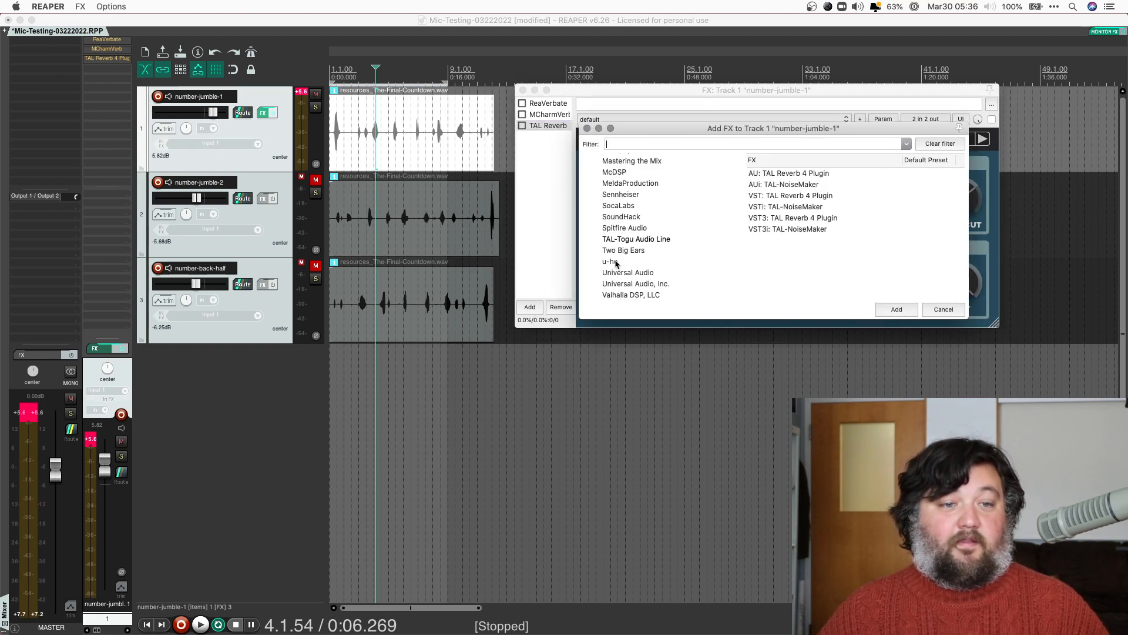
click(614, 262)
double_click(781, 185)
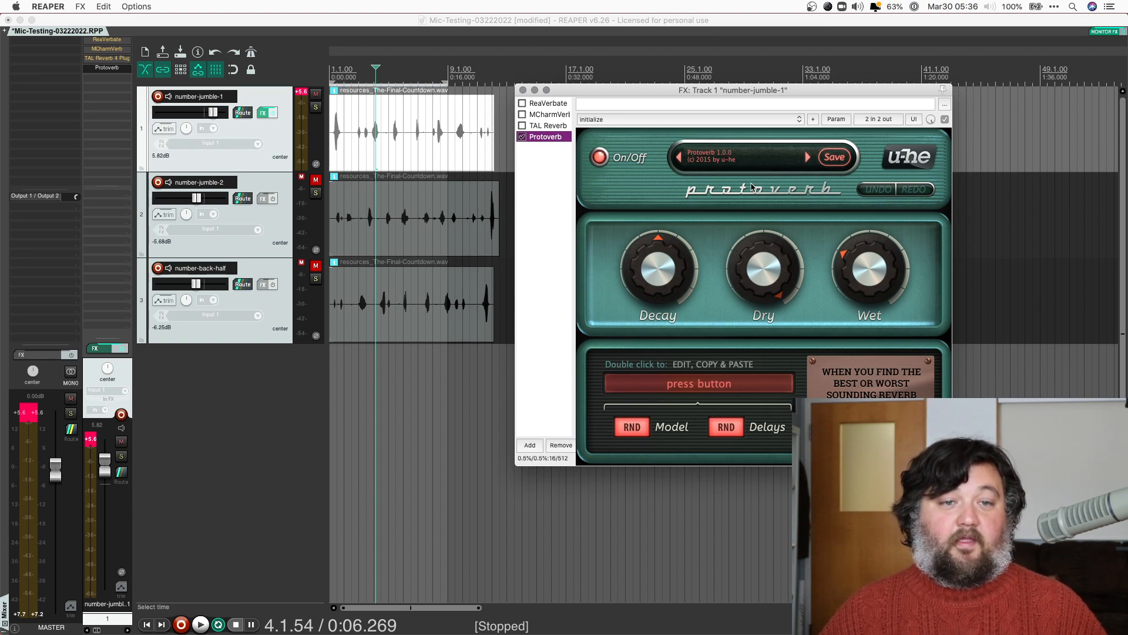
Turn Protoverb's Dry level down and raise its Decay slightly, listening during playback
drag(766, 297, 768, 357)
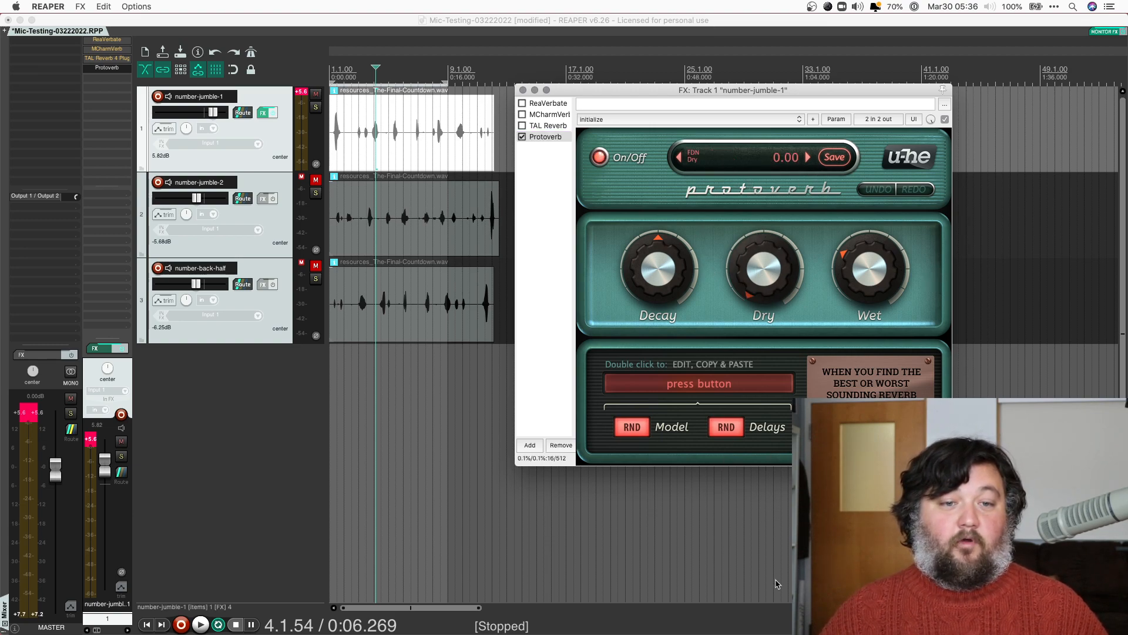
mouse_move(873, 265)
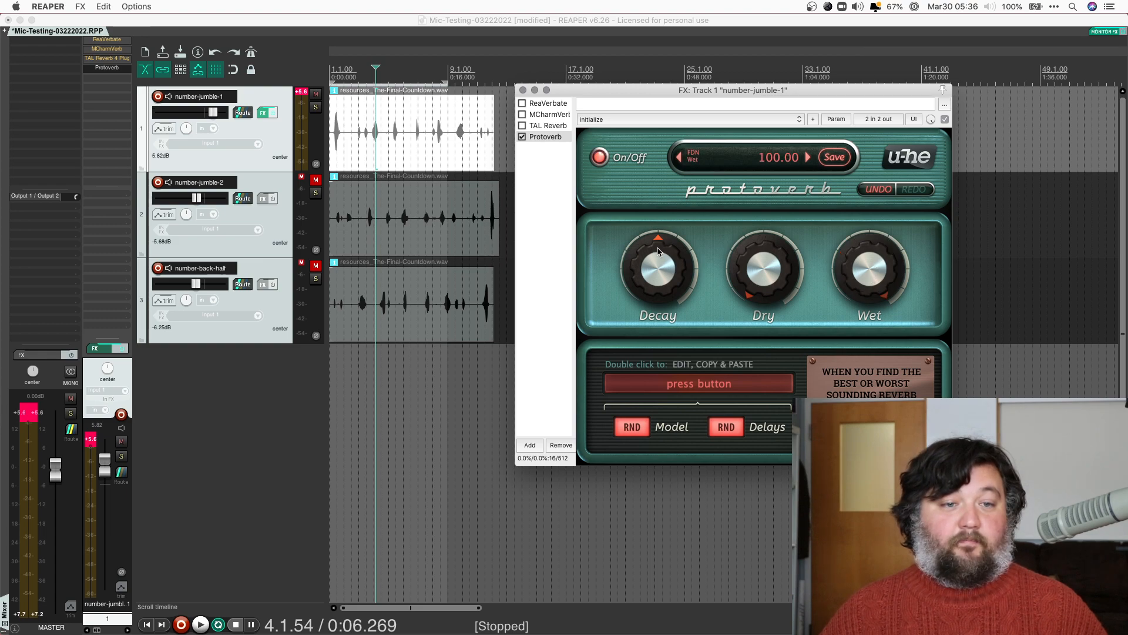
key(space)
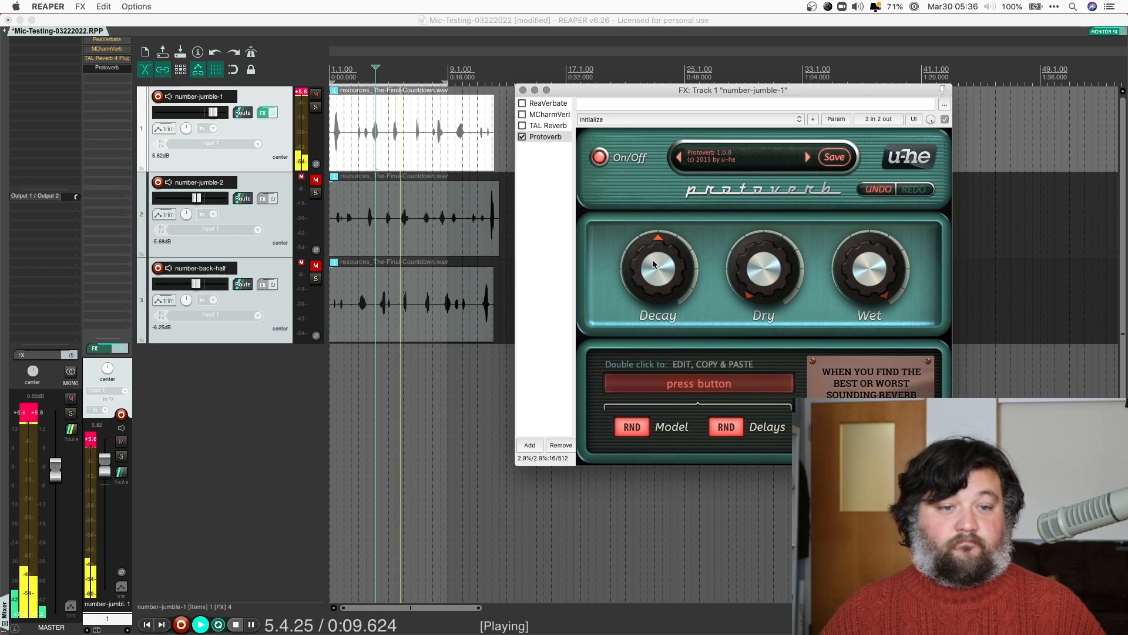
mouse_move(654, 265)
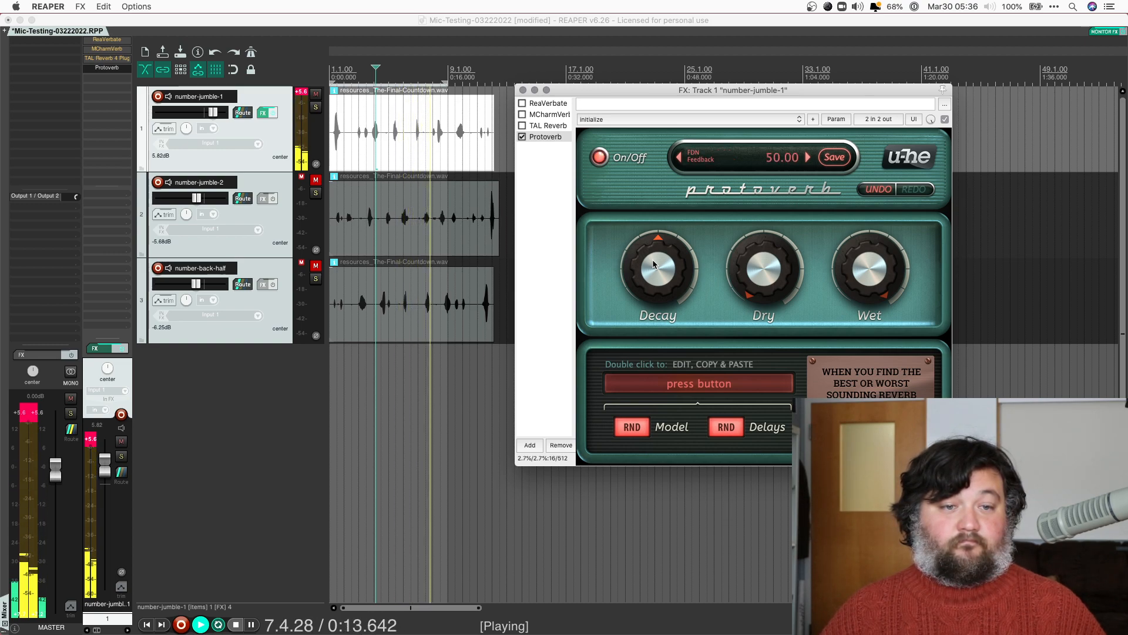
drag(654, 264, 653, 261)
key(space)
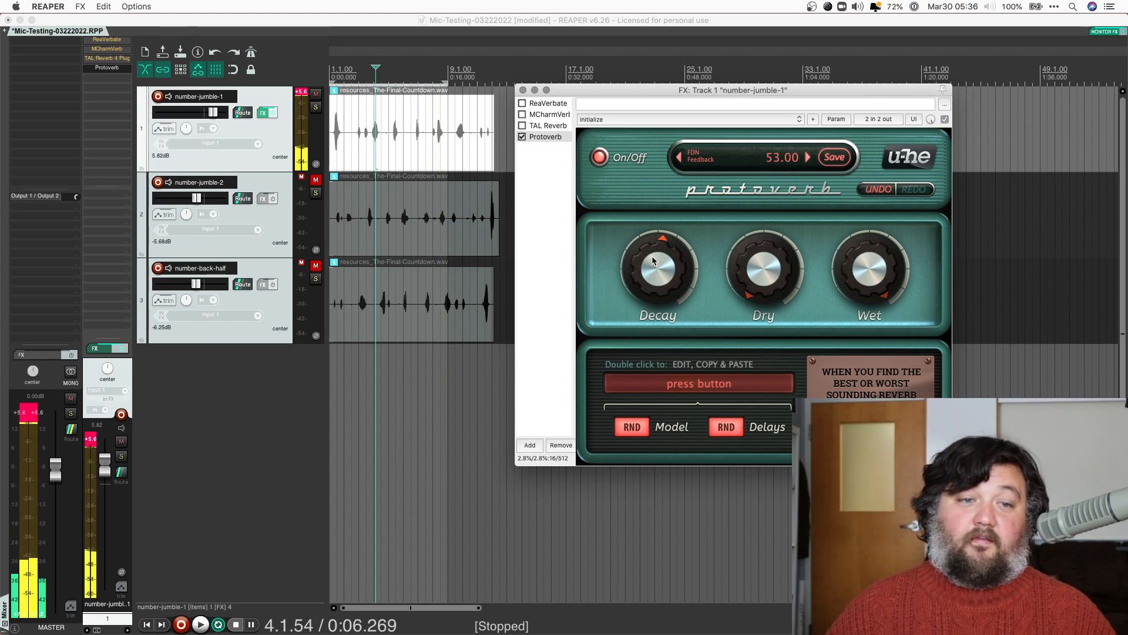
key(space)
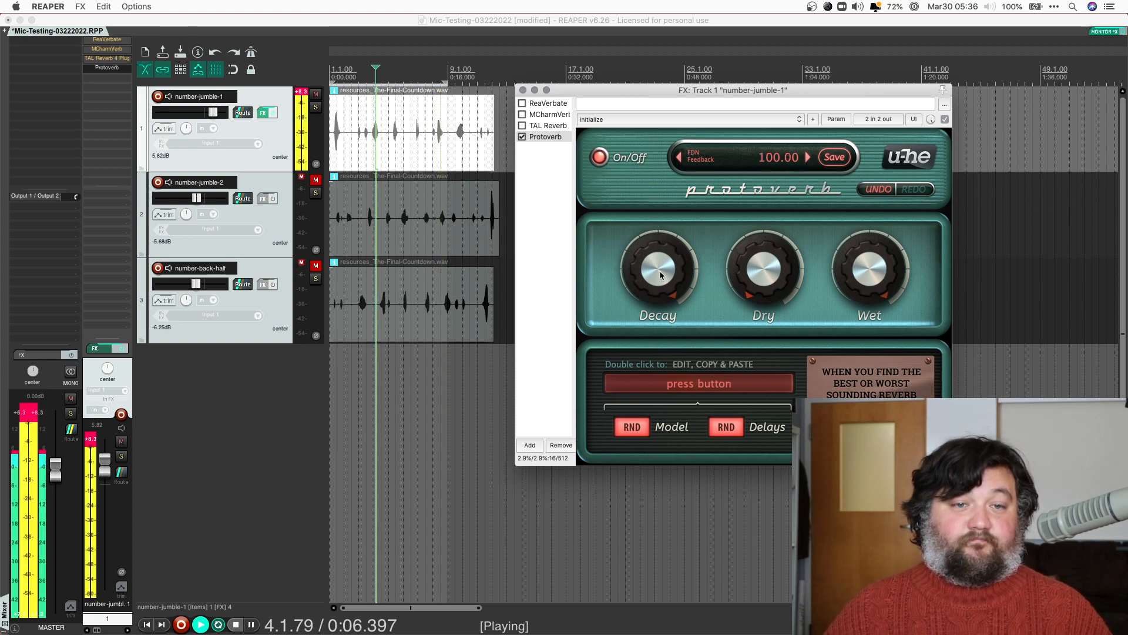
key(space)
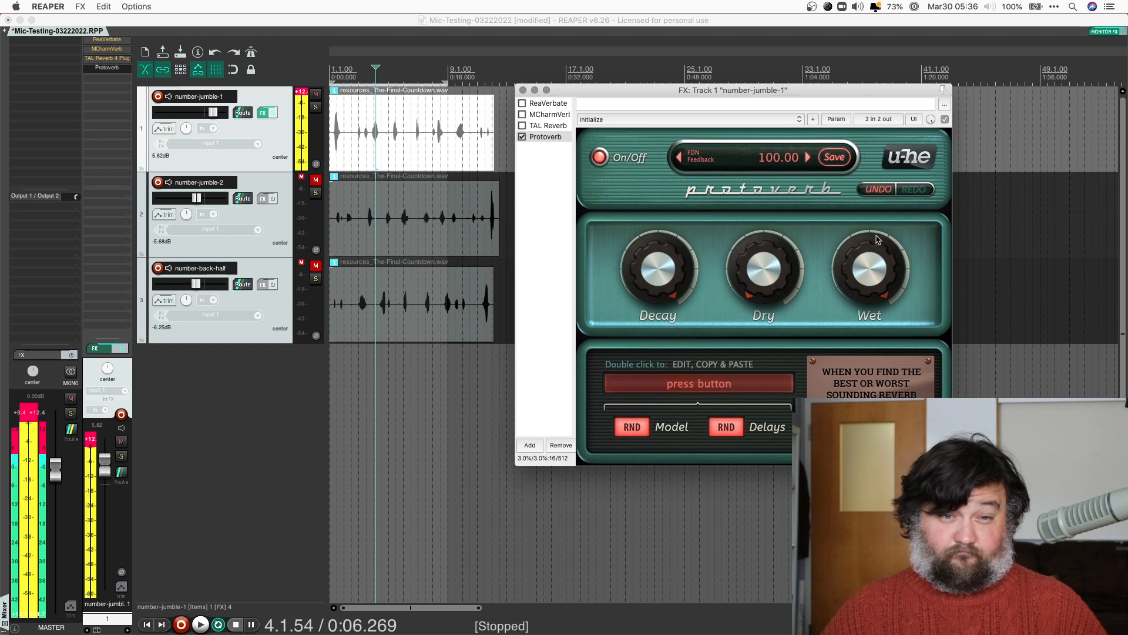
Compare Protoverb off and on, then raise Wet to about 77 and lengthen Decay to 92.00
click(302, 94)
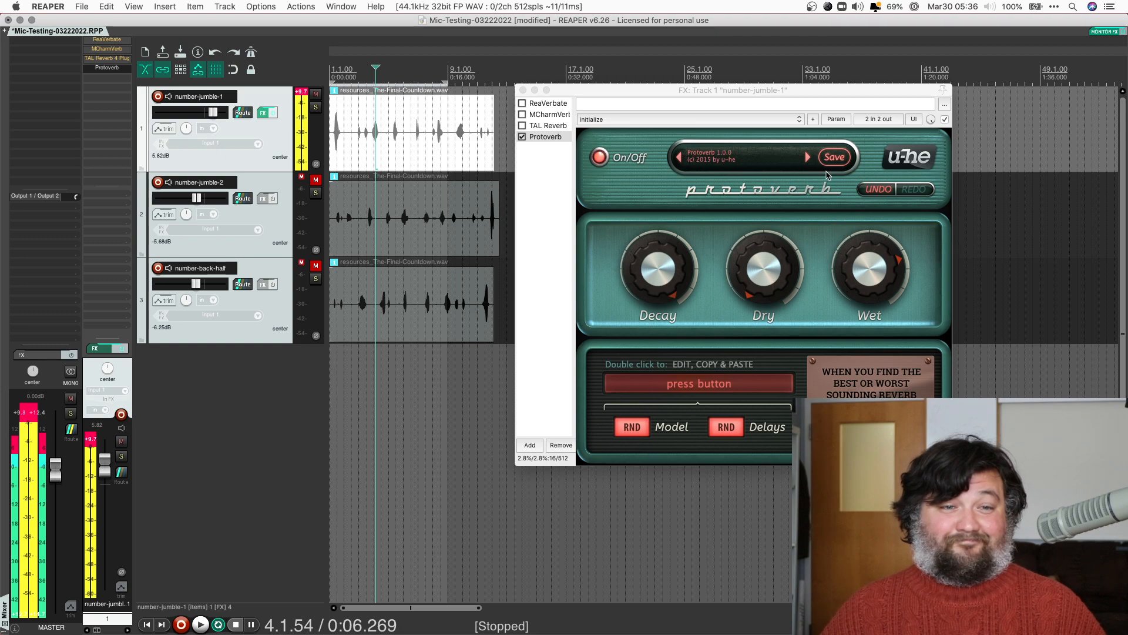
click(601, 157)
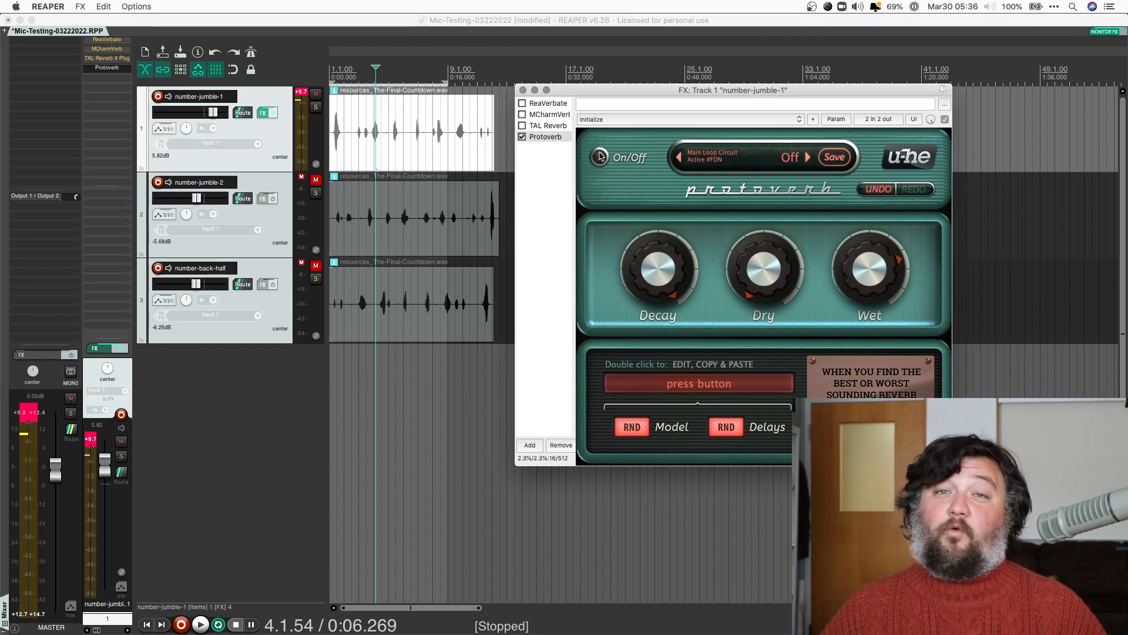
click(601, 157)
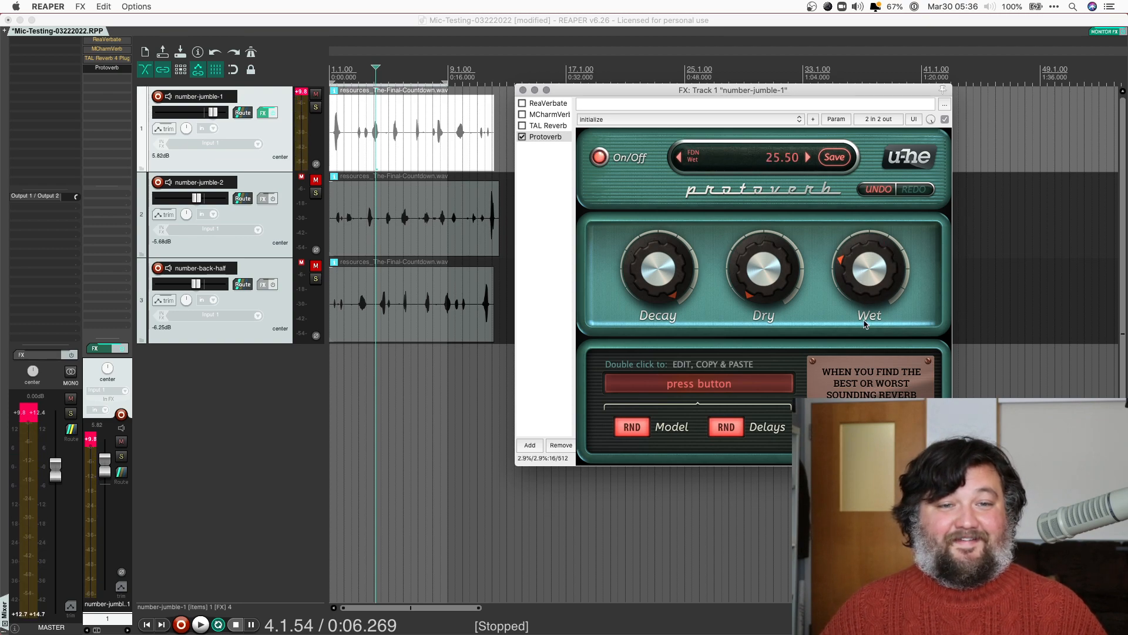
drag(866, 327, 864, 296)
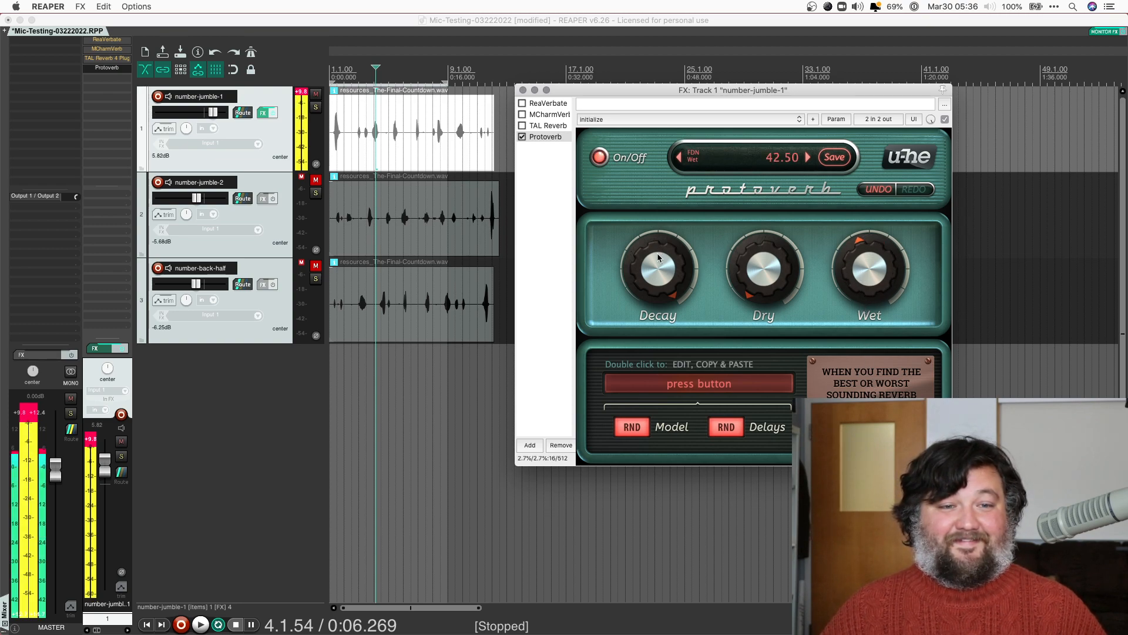
drag(662, 281, 662, 297)
key(space)
drag(890, 272, 890, 254)
drag(670, 268, 622, 258)
key(space)
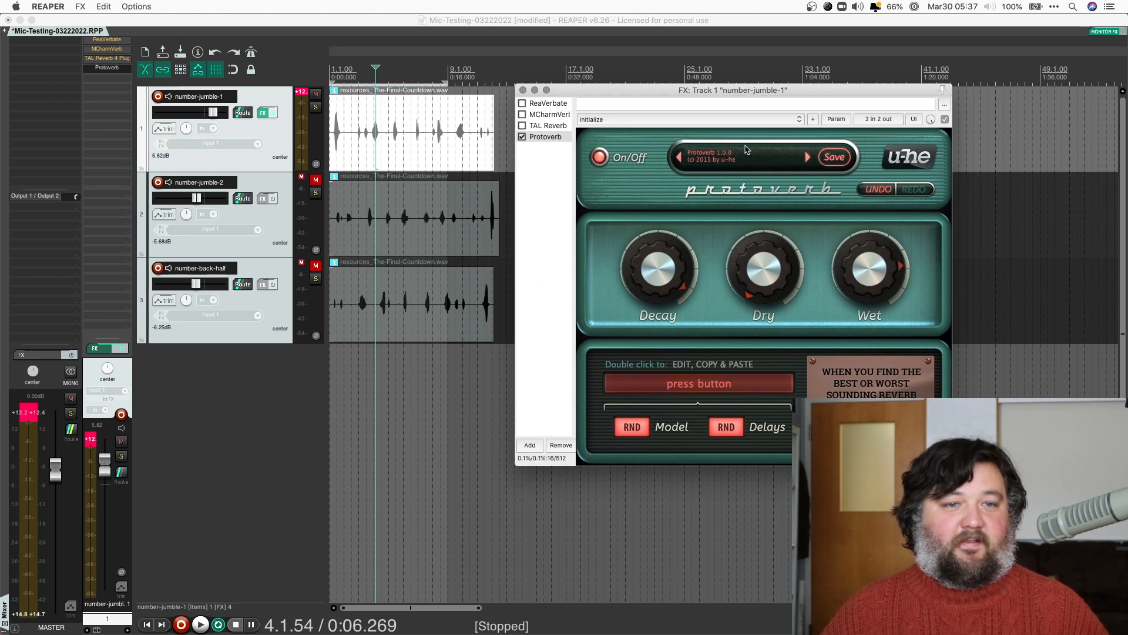
Browse Protoverb's preset list and close it without choosing a preset
click(739, 165)
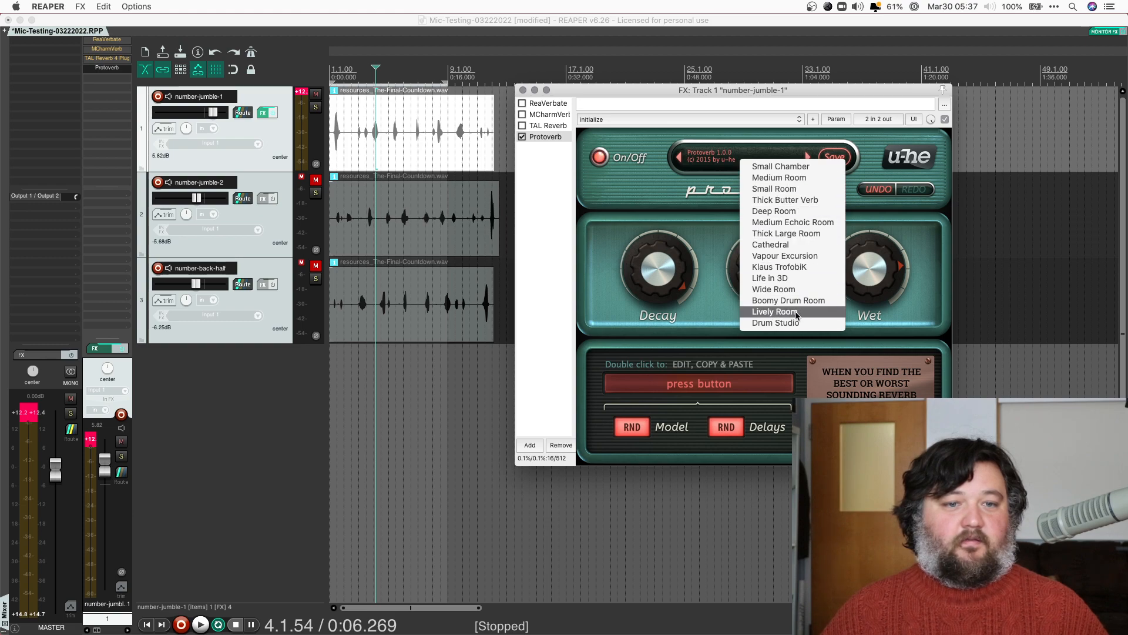
click(652, 199)
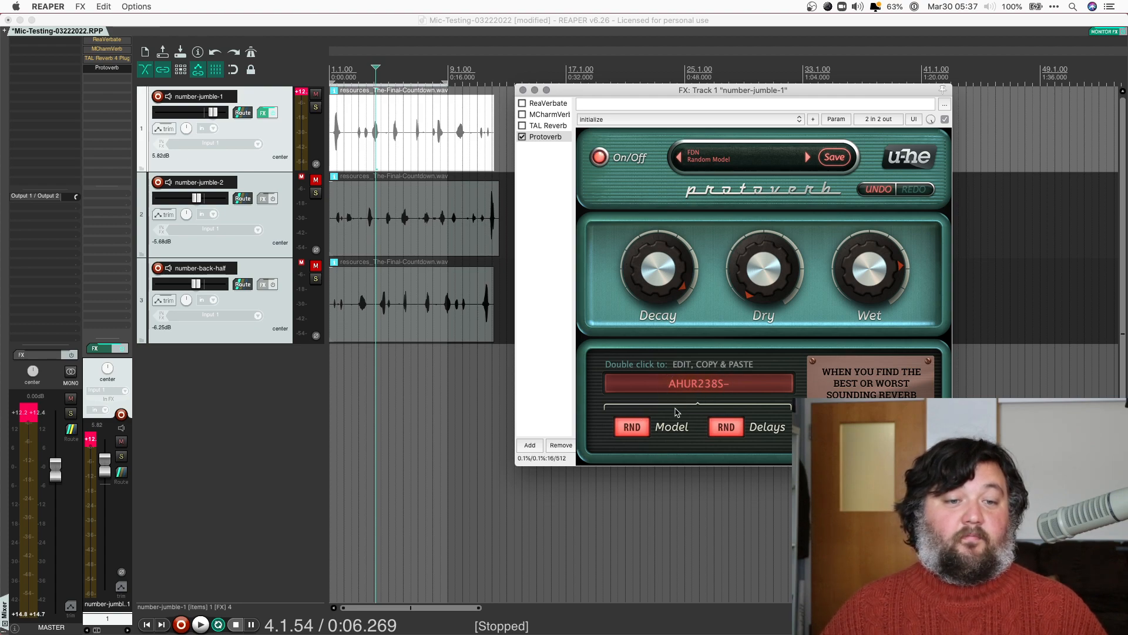
During playback, set Protoverb's Wet to 69 and Decay to 73.50, and randomise the model twice
key(space)
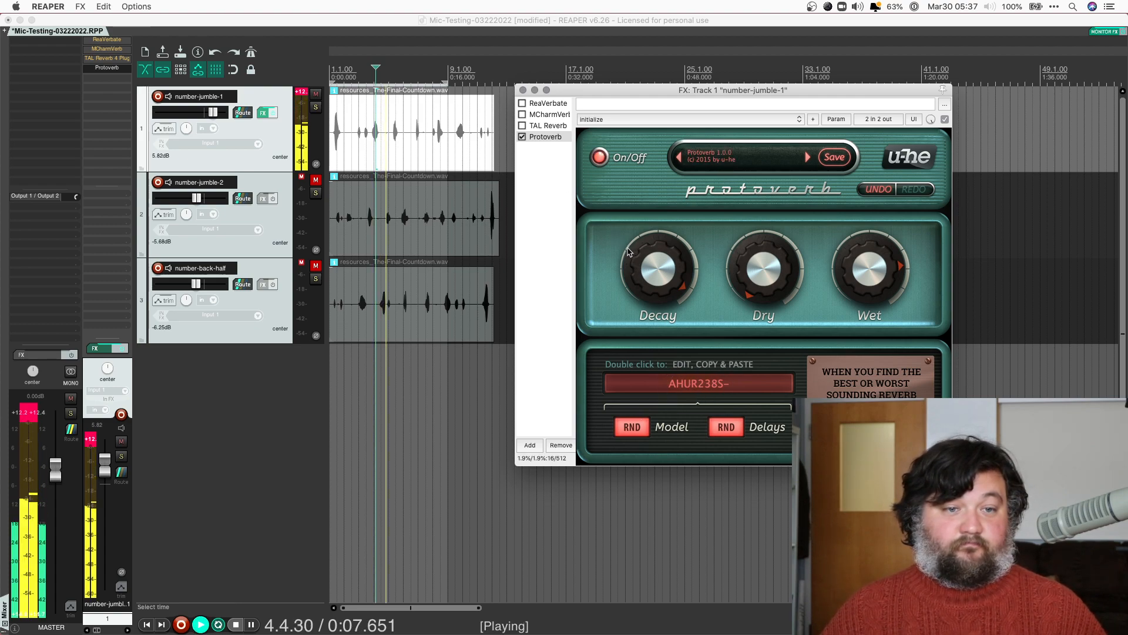
drag(867, 277, 868, 288)
drag(665, 261, 668, 287)
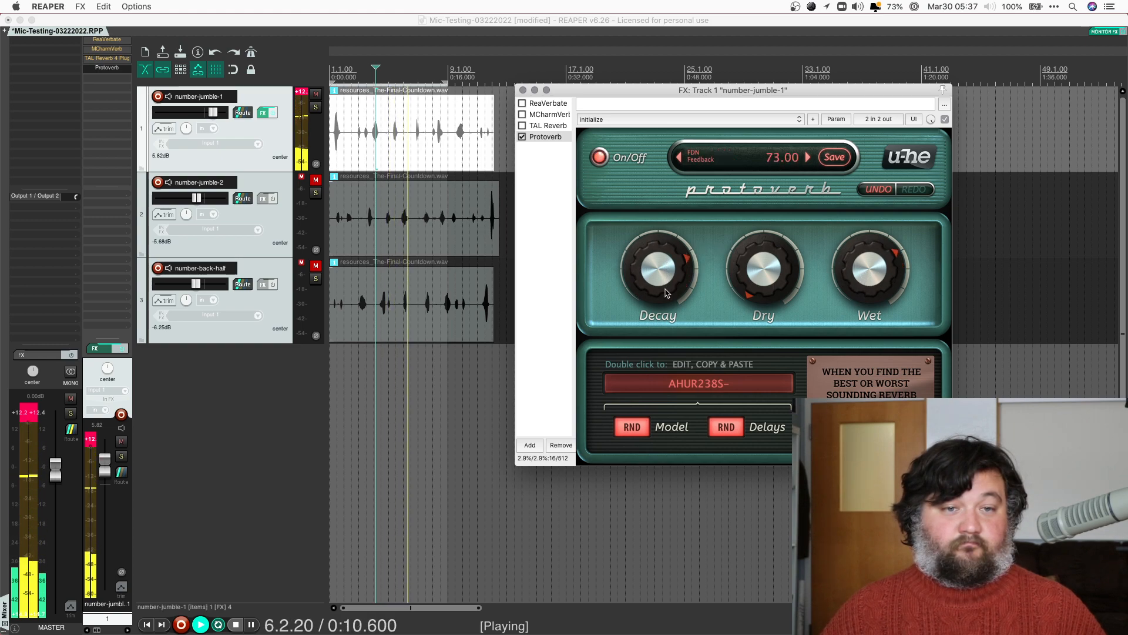
click(631, 432)
click(631, 432)
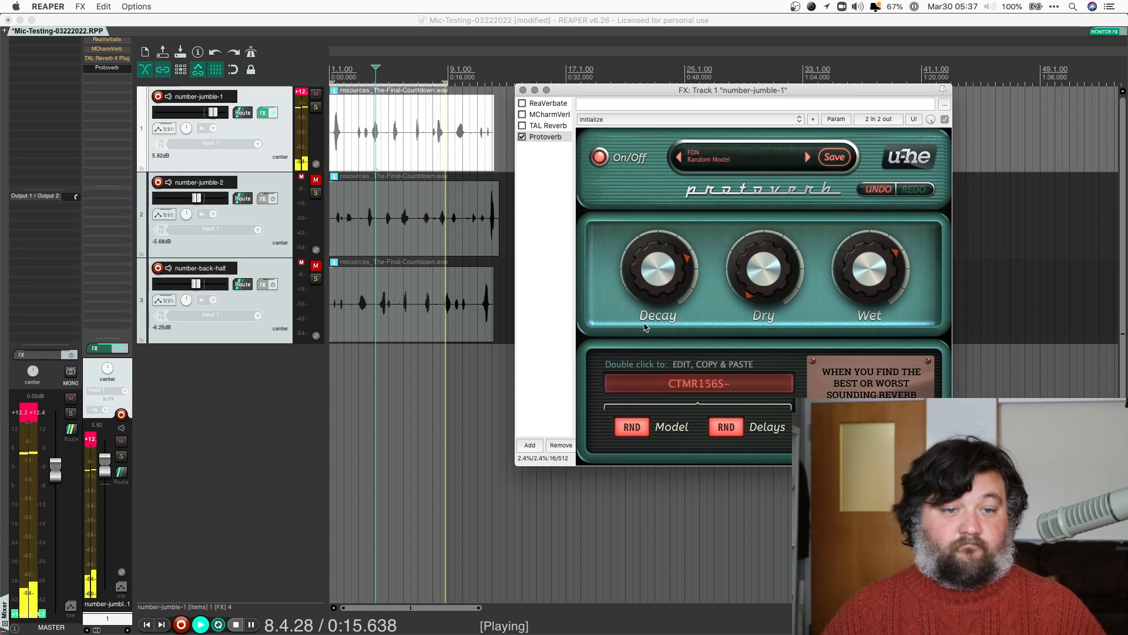
Raise Decay to 89 and cycle through random models, ending on ETUR137S-
drag(652, 294, 651, 252)
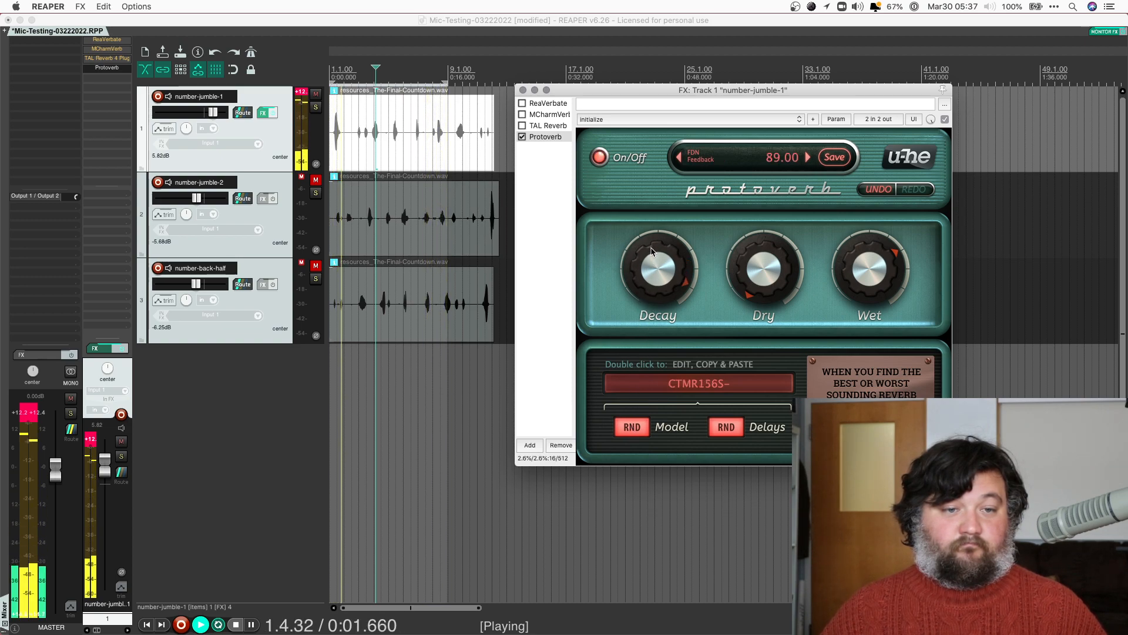
click(632, 427)
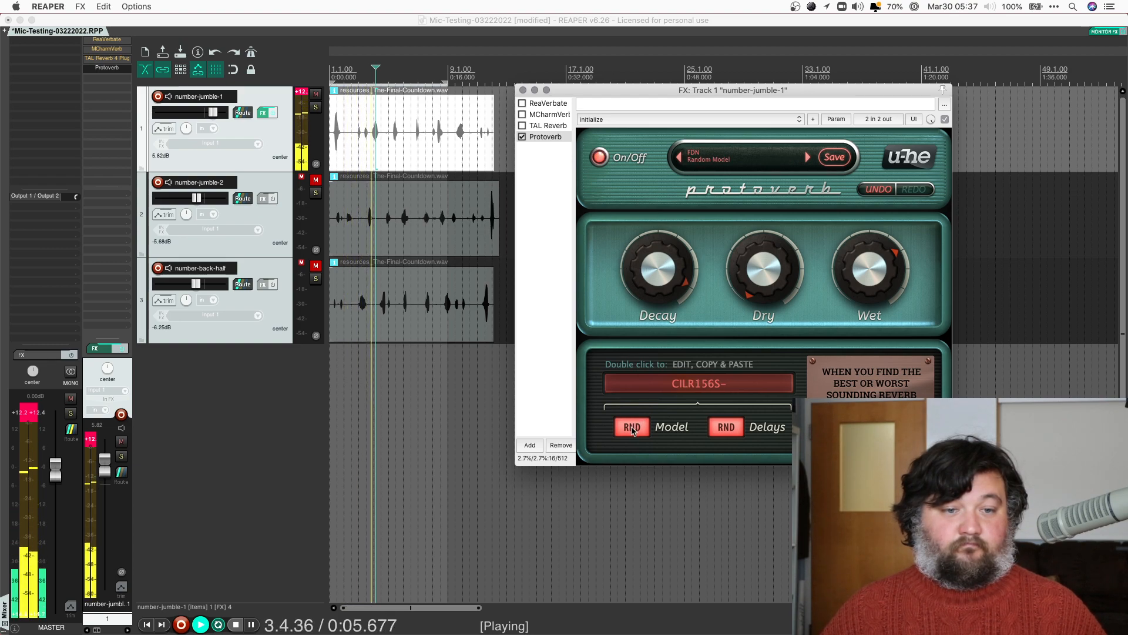
click(632, 427)
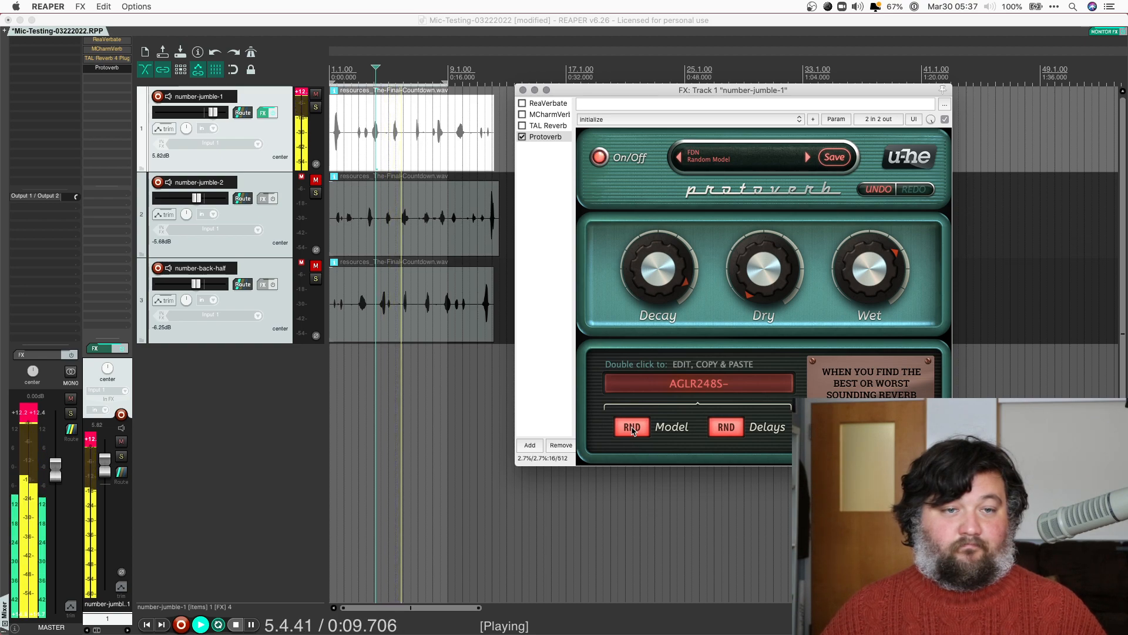
click(631, 427)
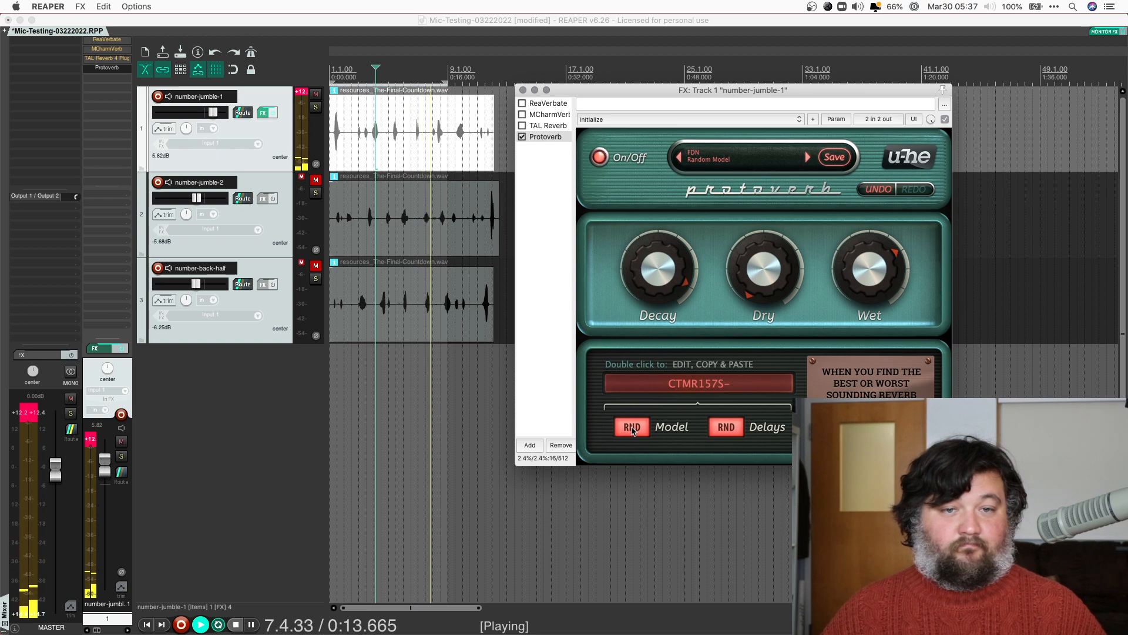
click(632, 429)
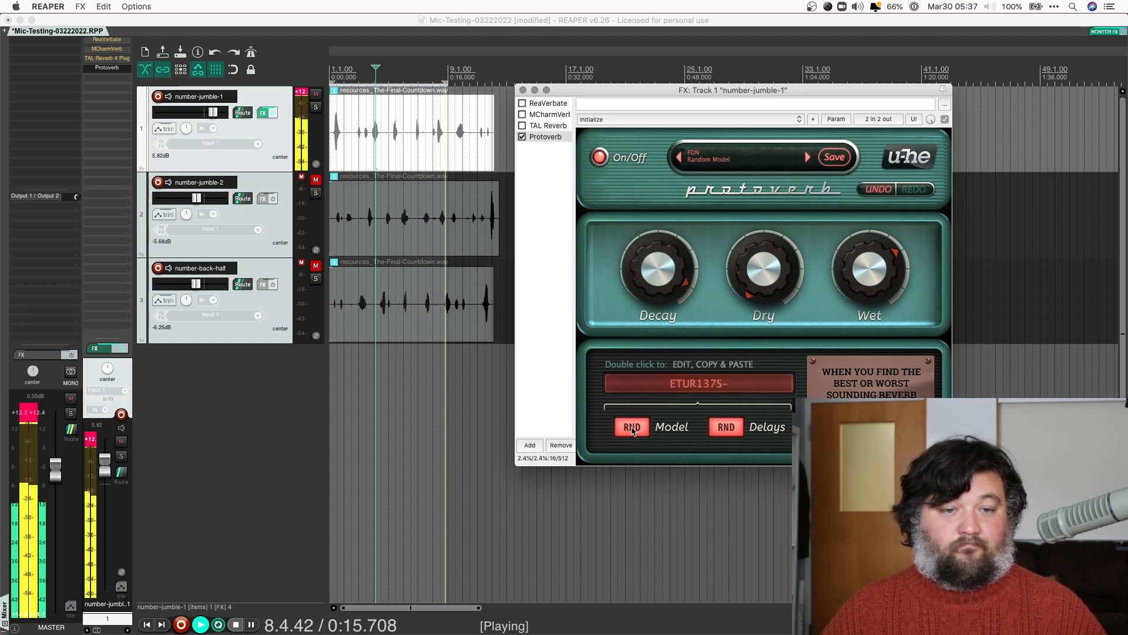
click(633, 431)
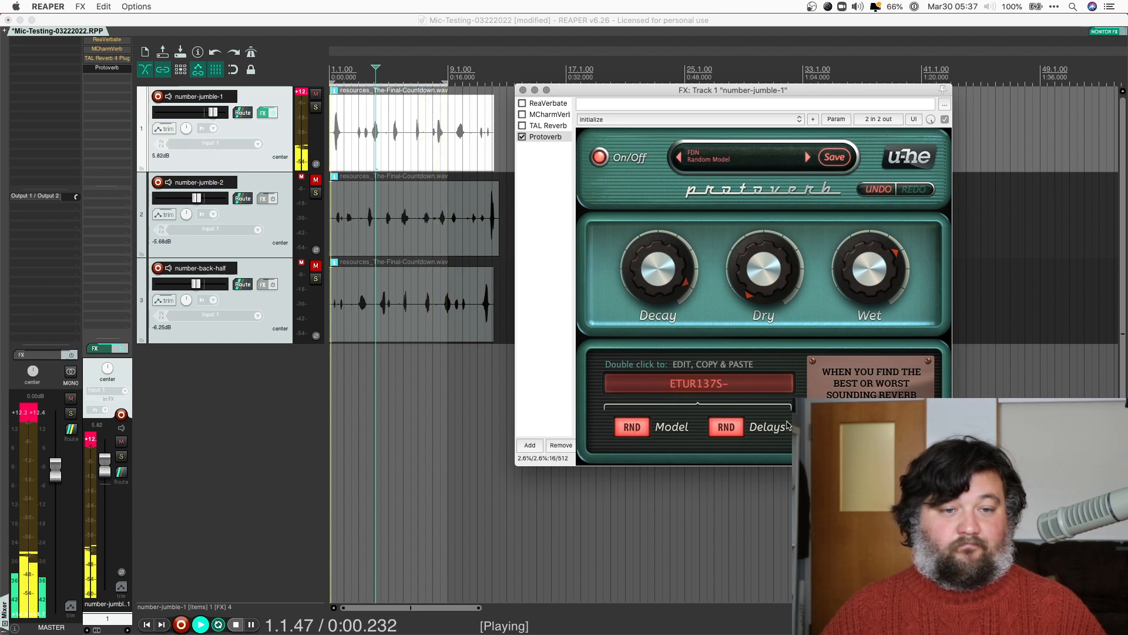
Randomise Protoverb's delay settings five times on the ETUR137S- model while listening
click(727, 428)
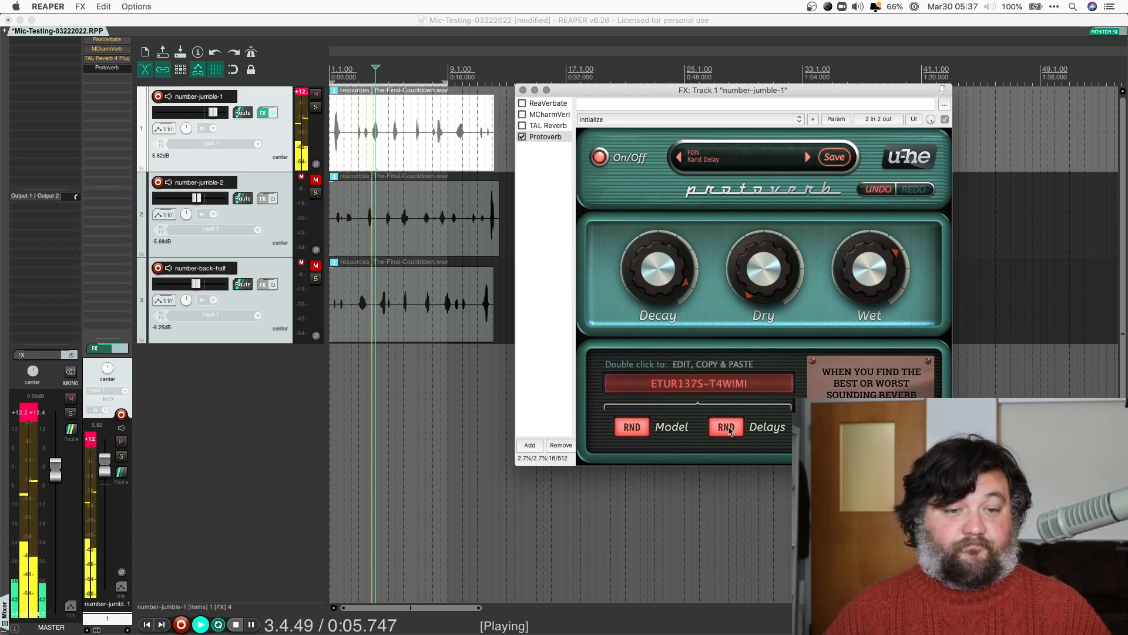
click(729, 431)
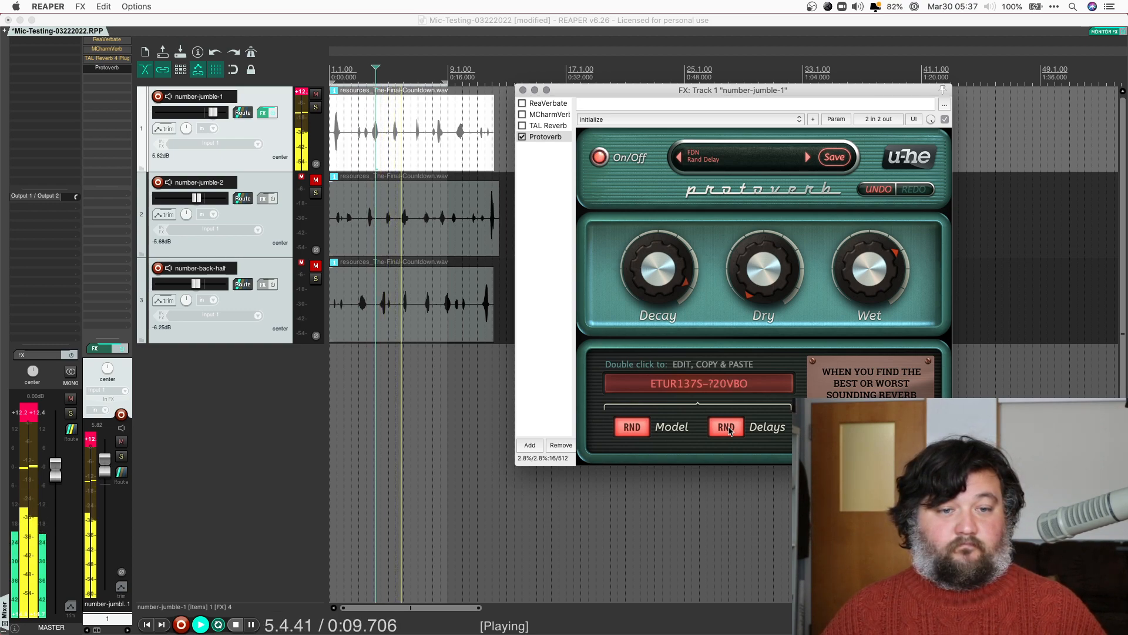
click(729, 430)
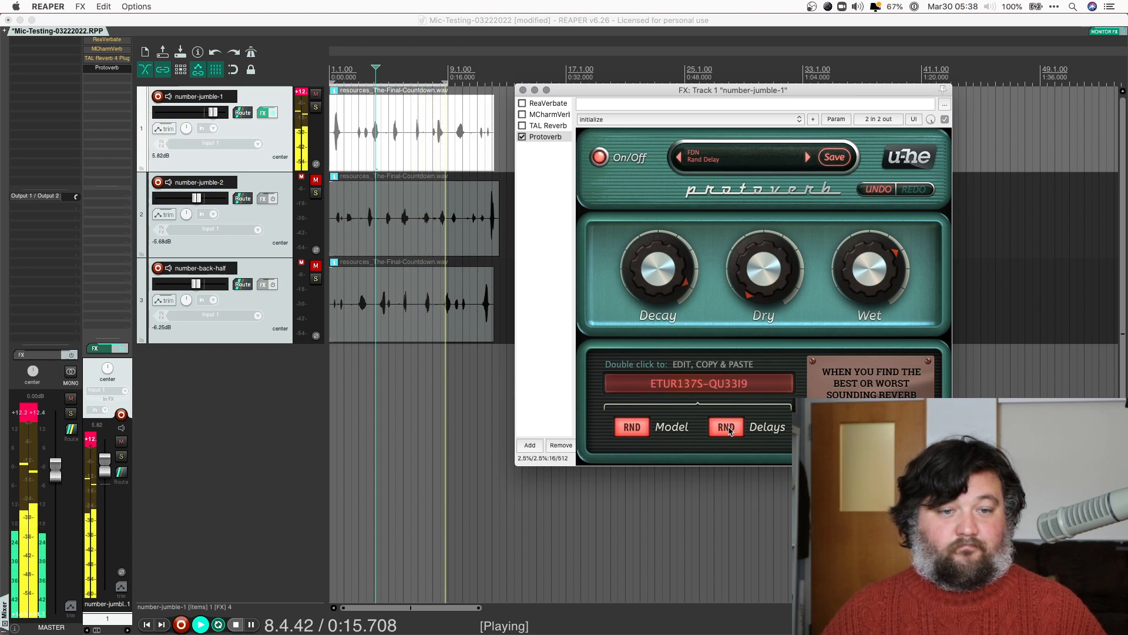
click(729, 431)
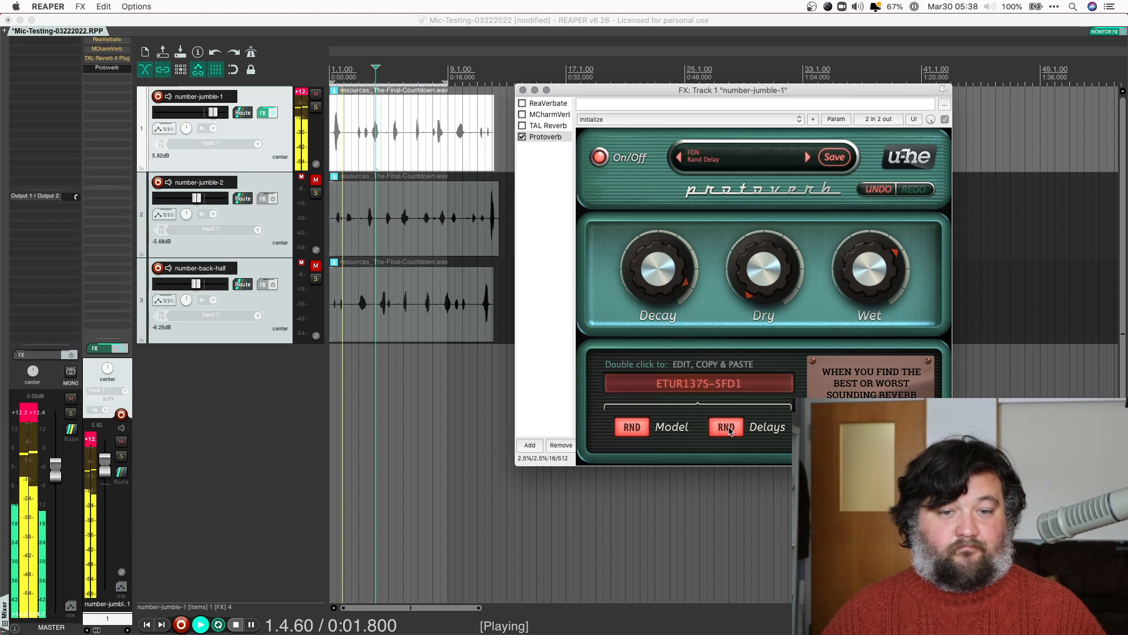
click(730, 431)
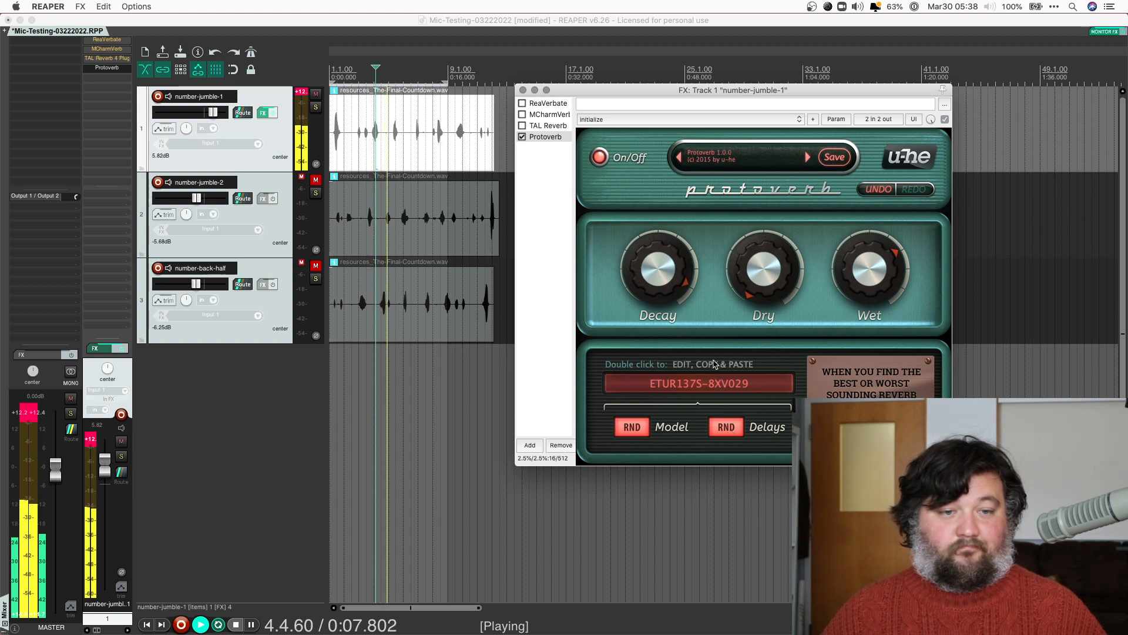
double_click(727, 384)
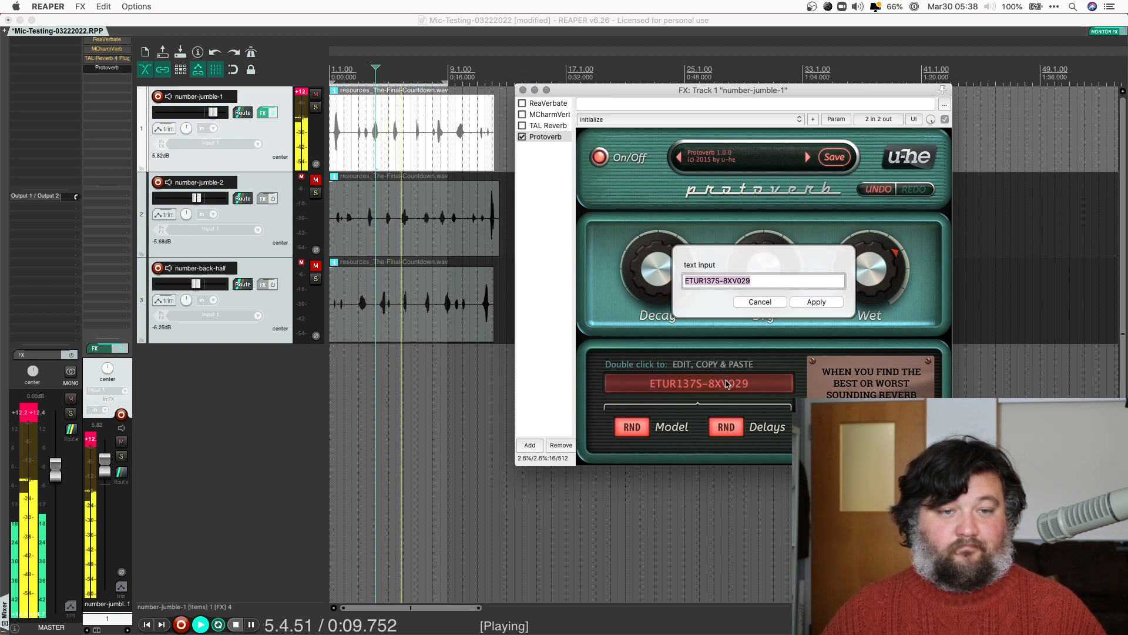
click(759, 302)
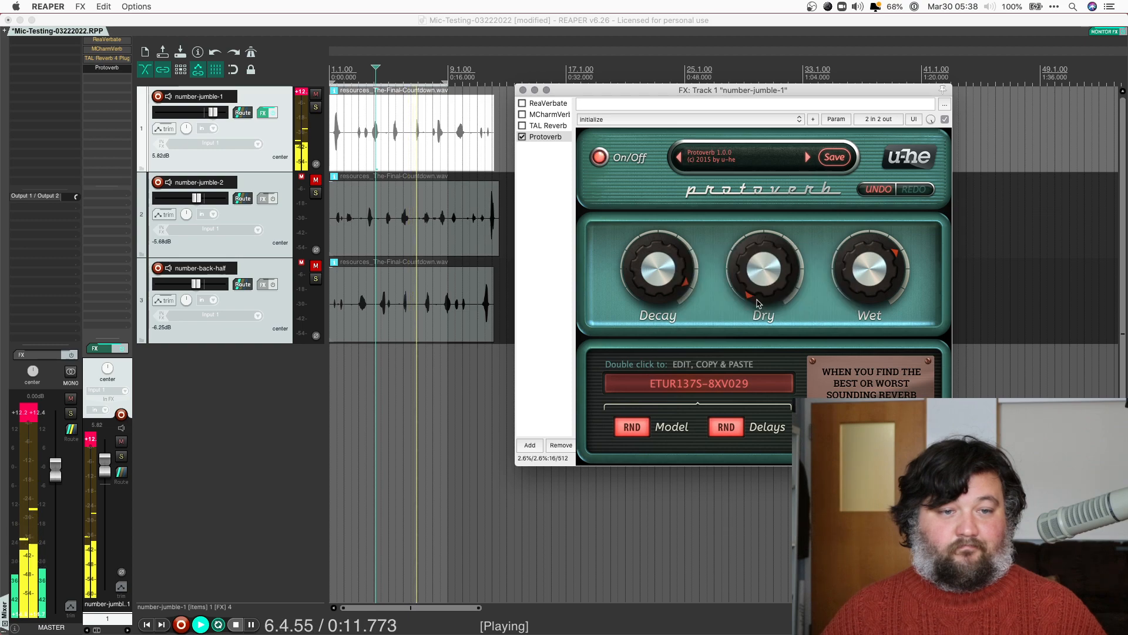
double_click(639, 391)
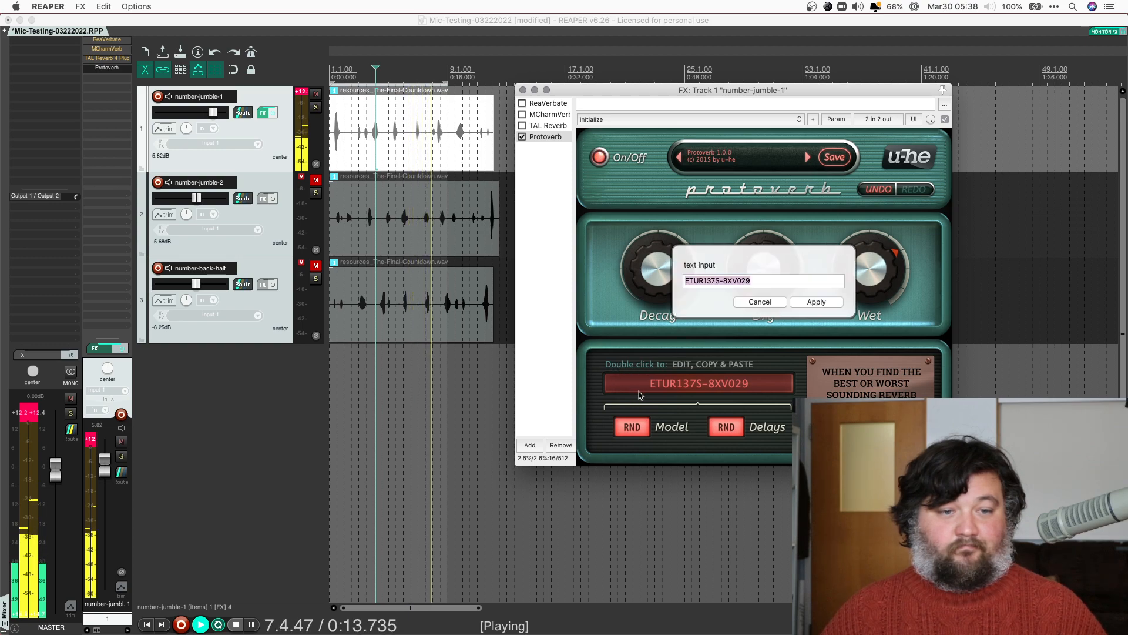
click(759, 302)
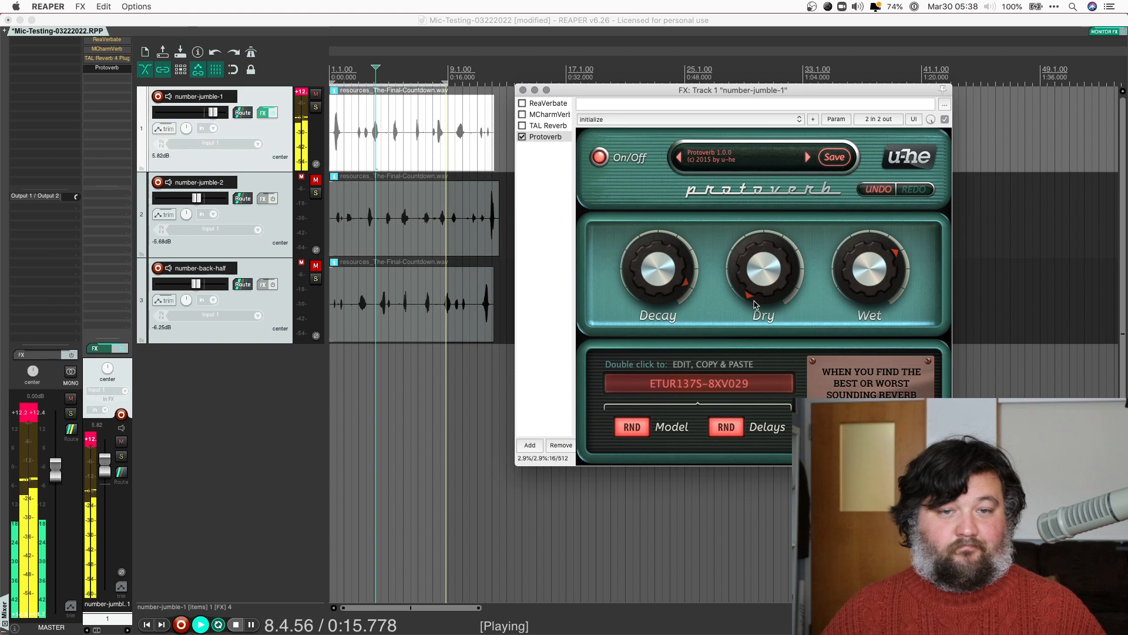
Load Protoverb's Deep Room preset and turn its Dry level down to zero
click(714, 157)
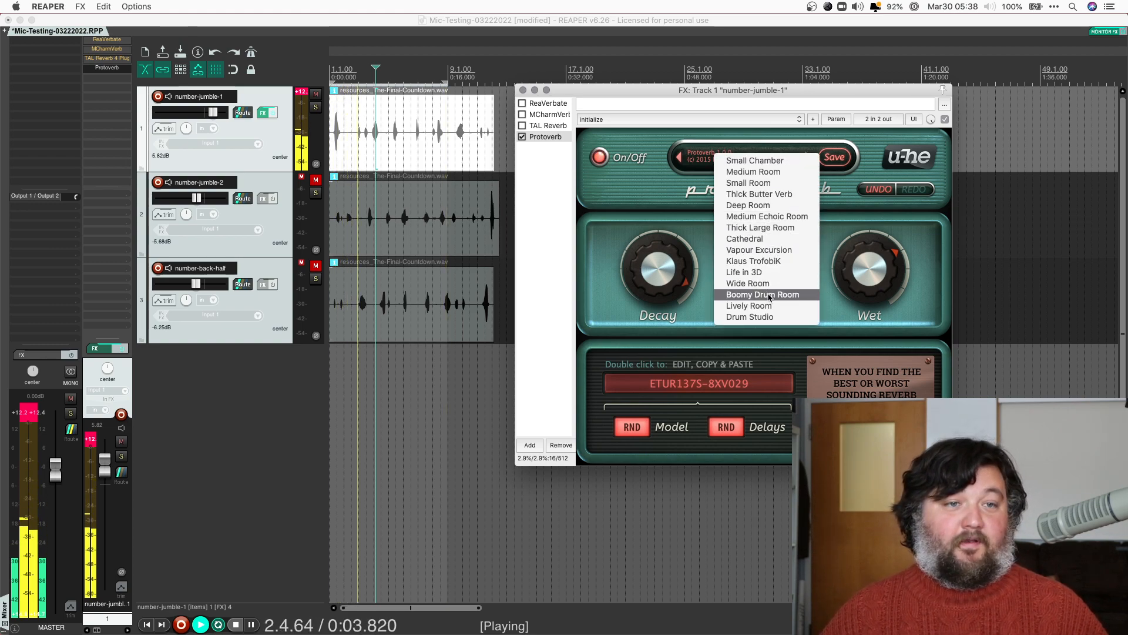
click(685, 130)
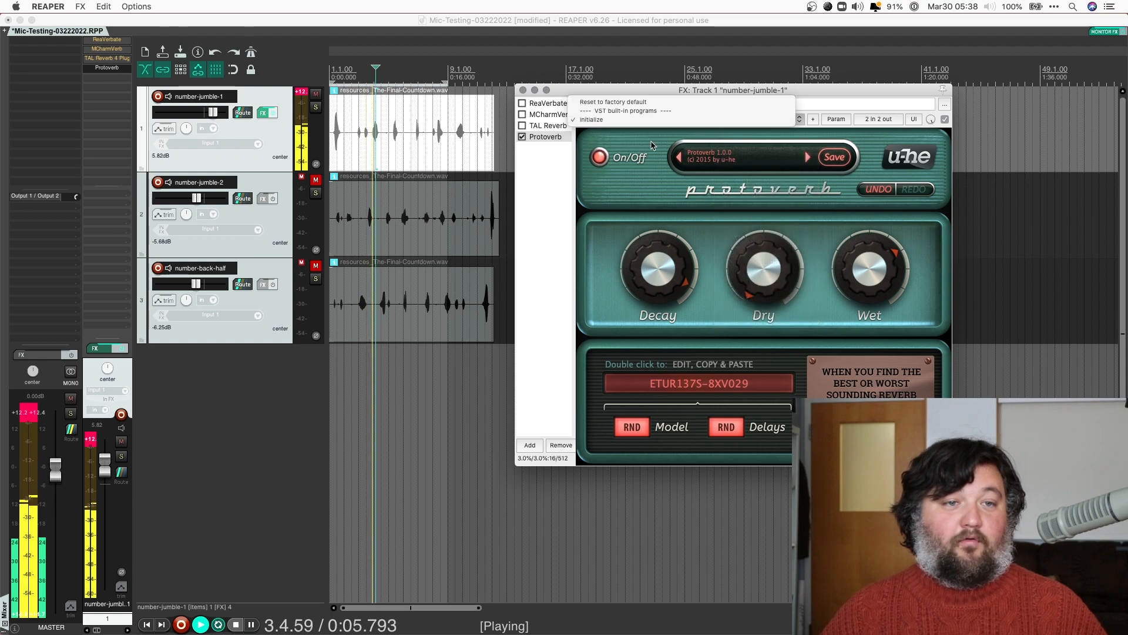
click(714, 158)
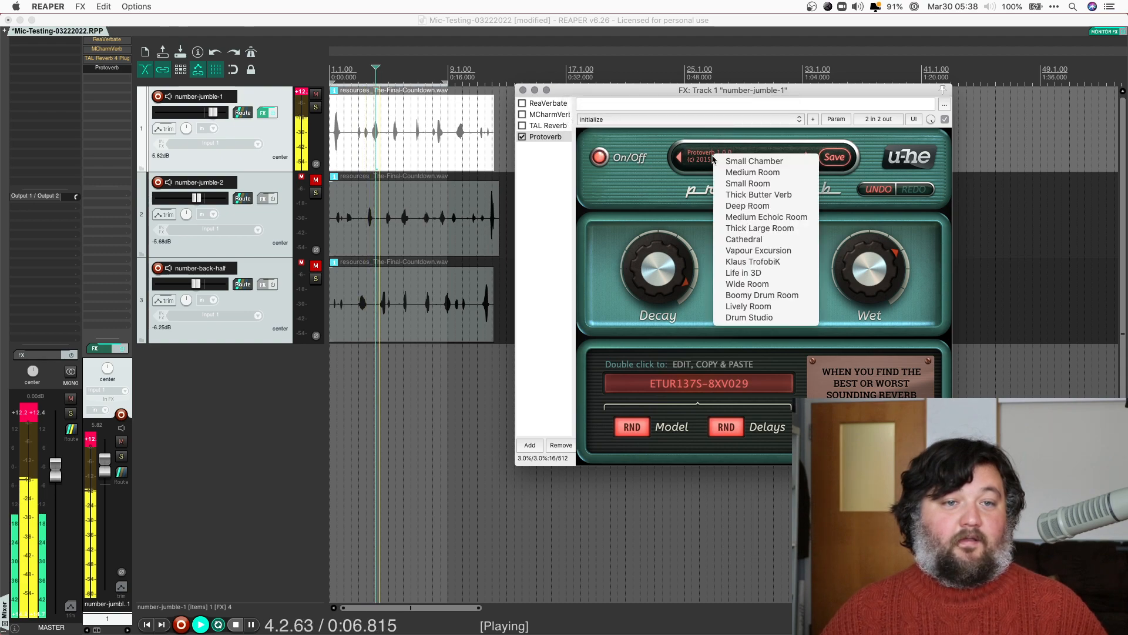
click(758, 206)
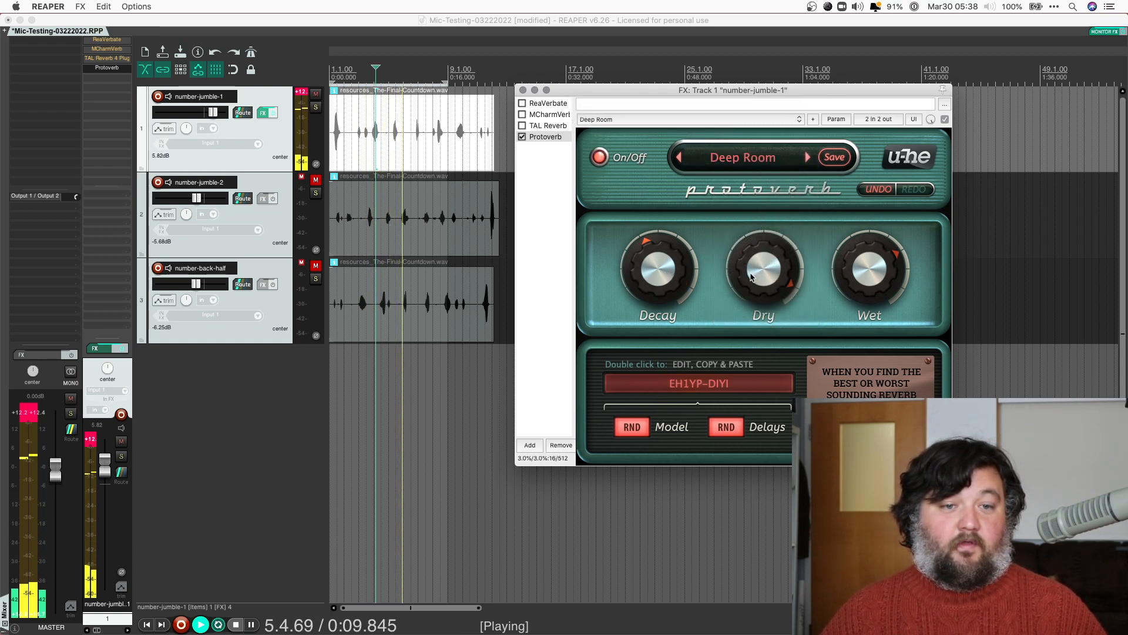
drag(764, 271, 766, 364)
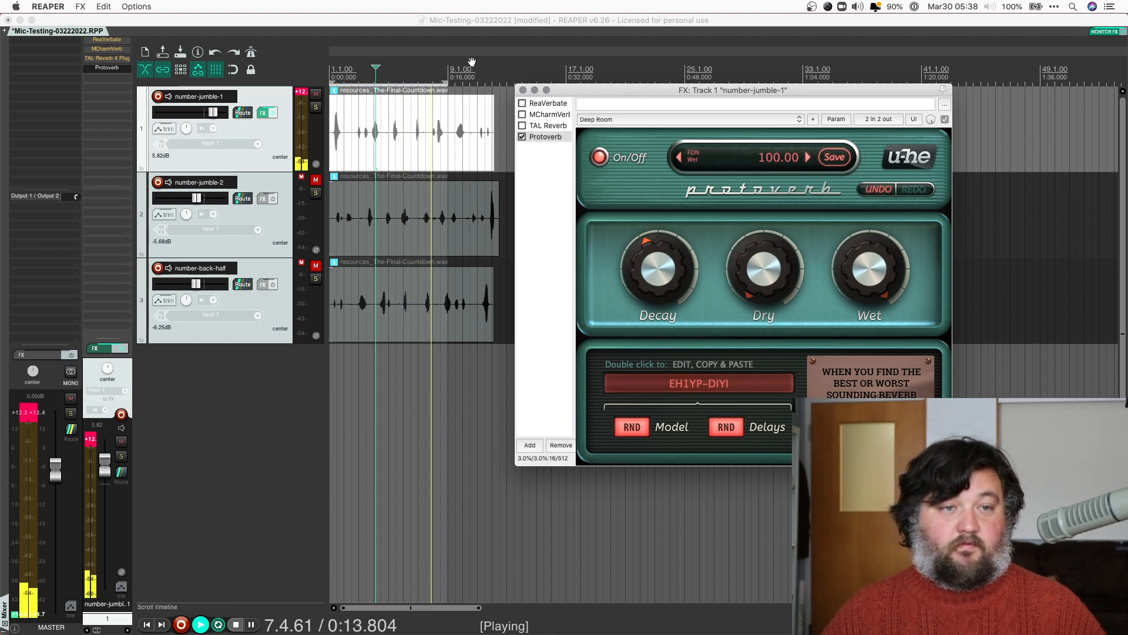
Bypass Protoverb, reduce TAL Reverb 4's Size to about 63%, then bypass TAL Reverb 4
click(522, 136)
click(523, 137)
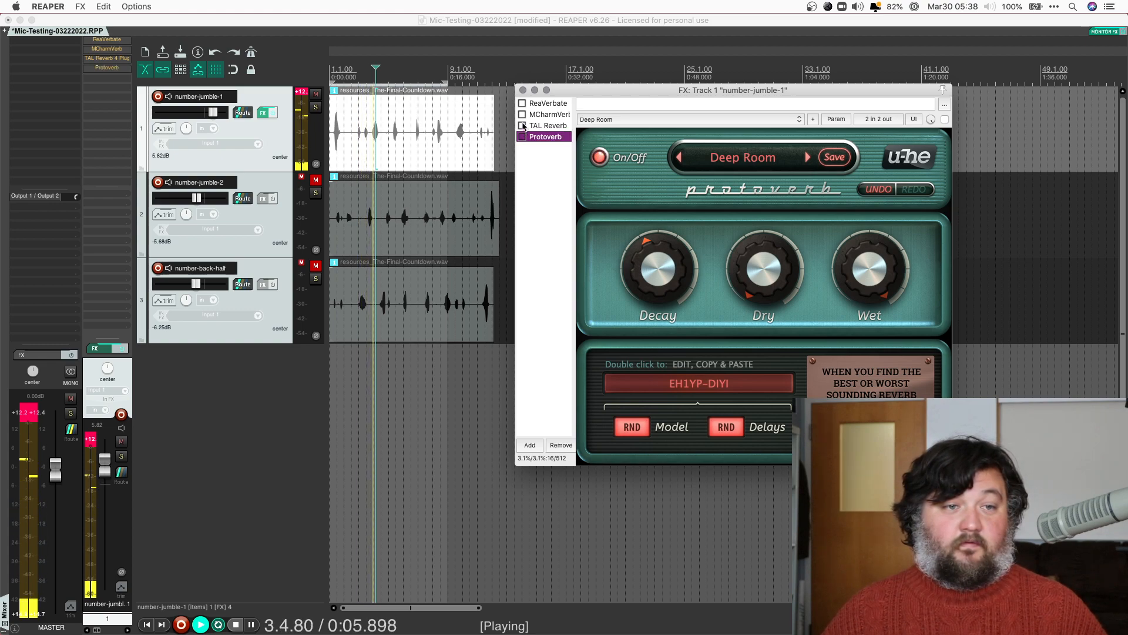
click(537, 126)
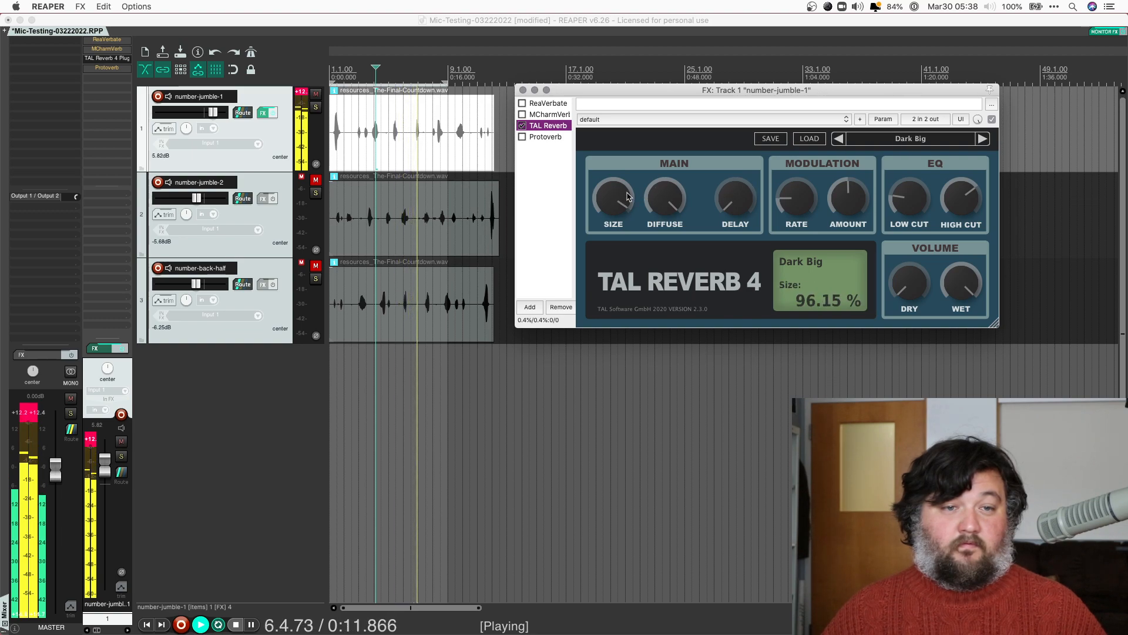
drag(619, 204, 620, 235)
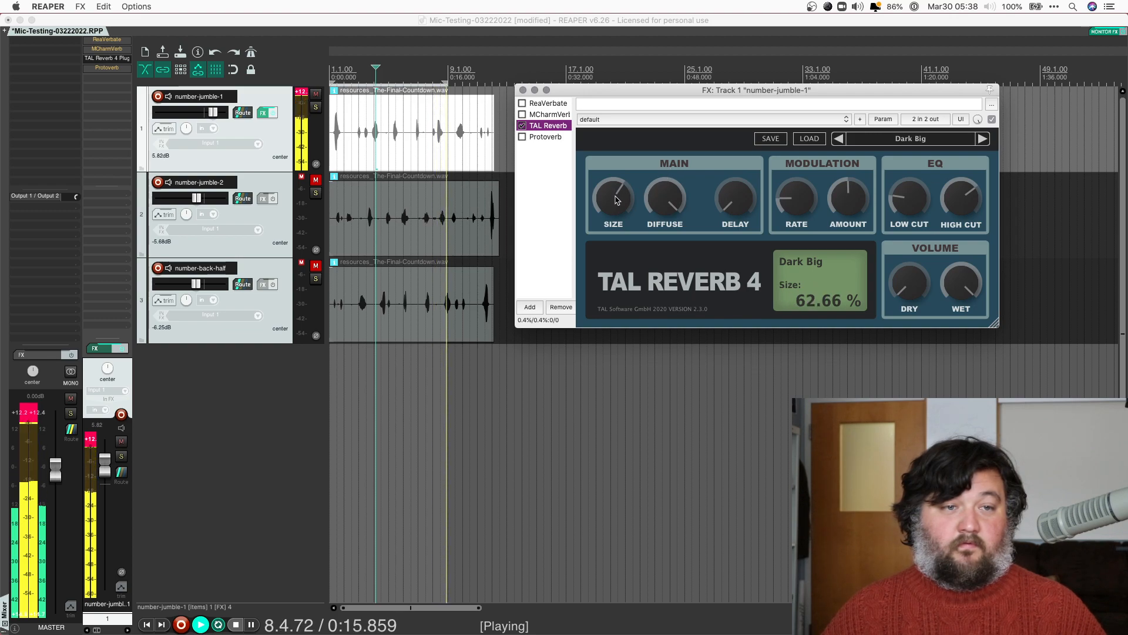
click(522, 126)
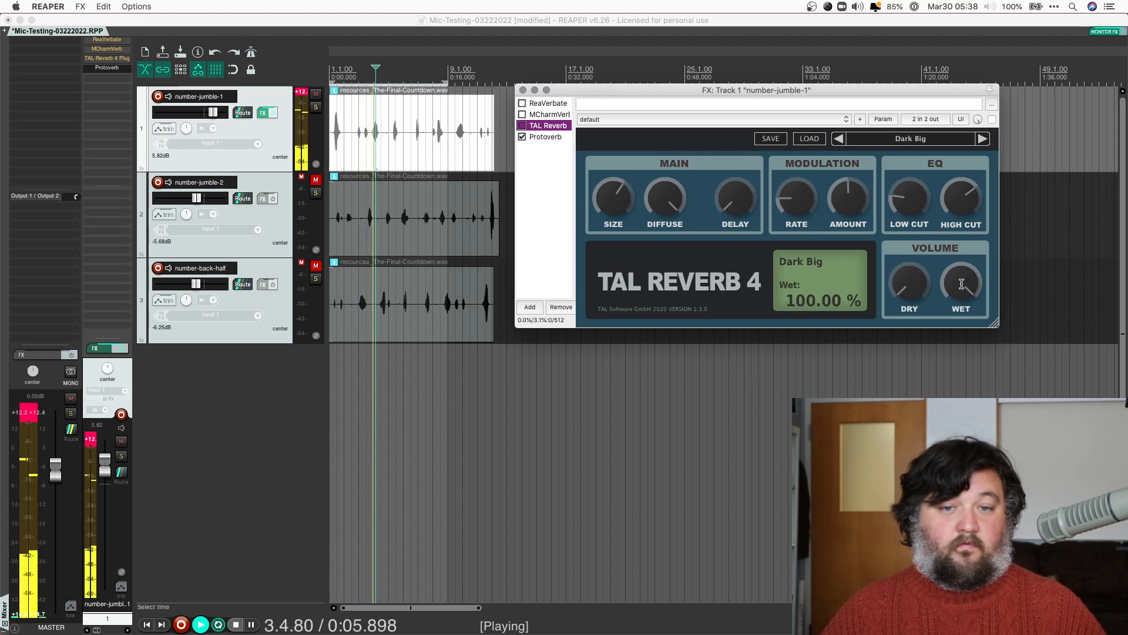
Lower track 1's fader to -1.03 dB and enable MCharmVerb in place of Protoverb
drag(107, 470, 107, 492)
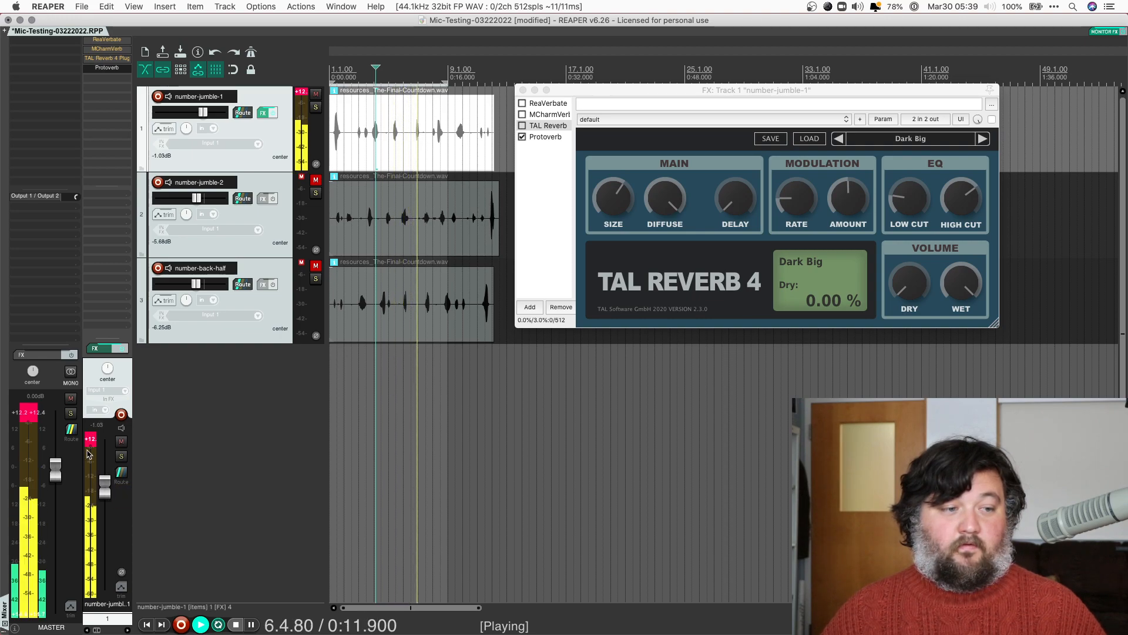
mouse_move(625, 209)
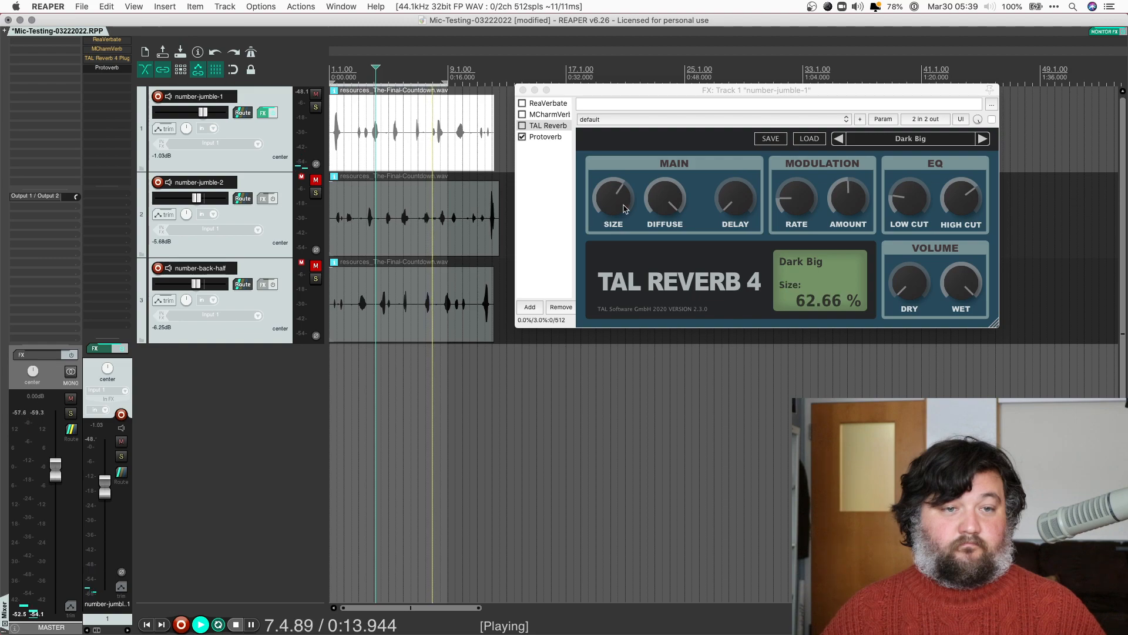
click(522, 137)
click(522, 114)
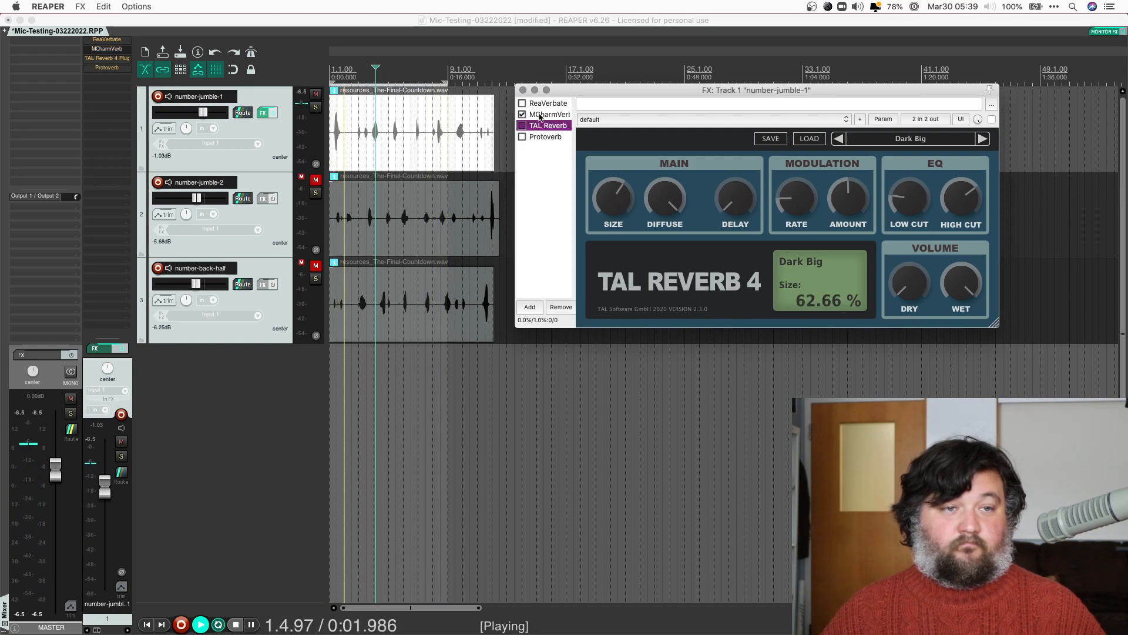
click(541, 114)
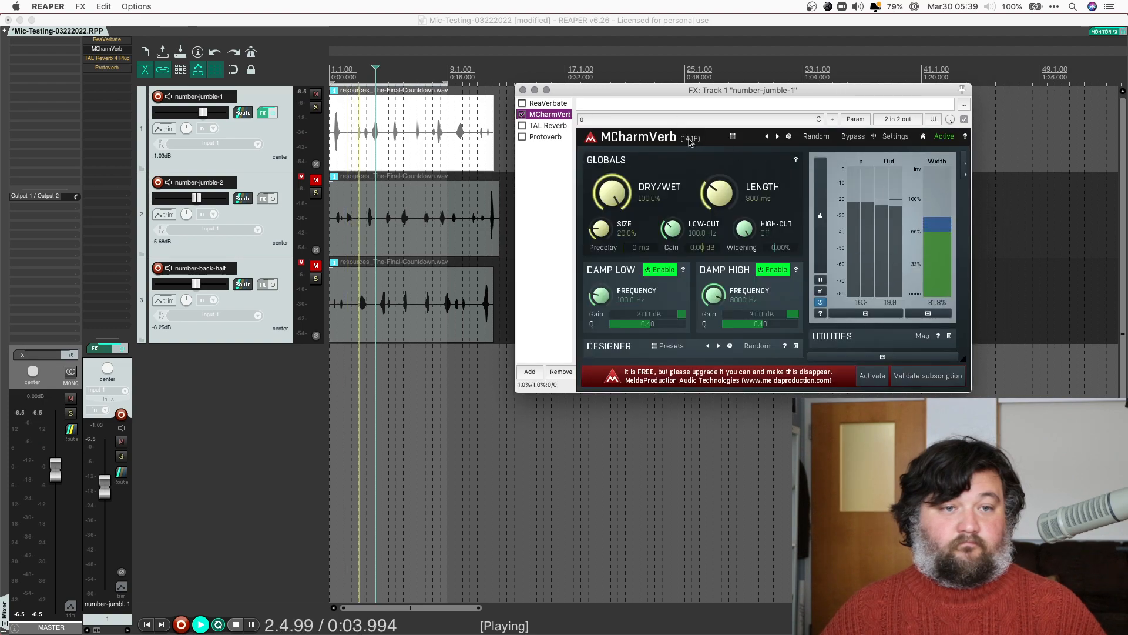
click(732, 137)
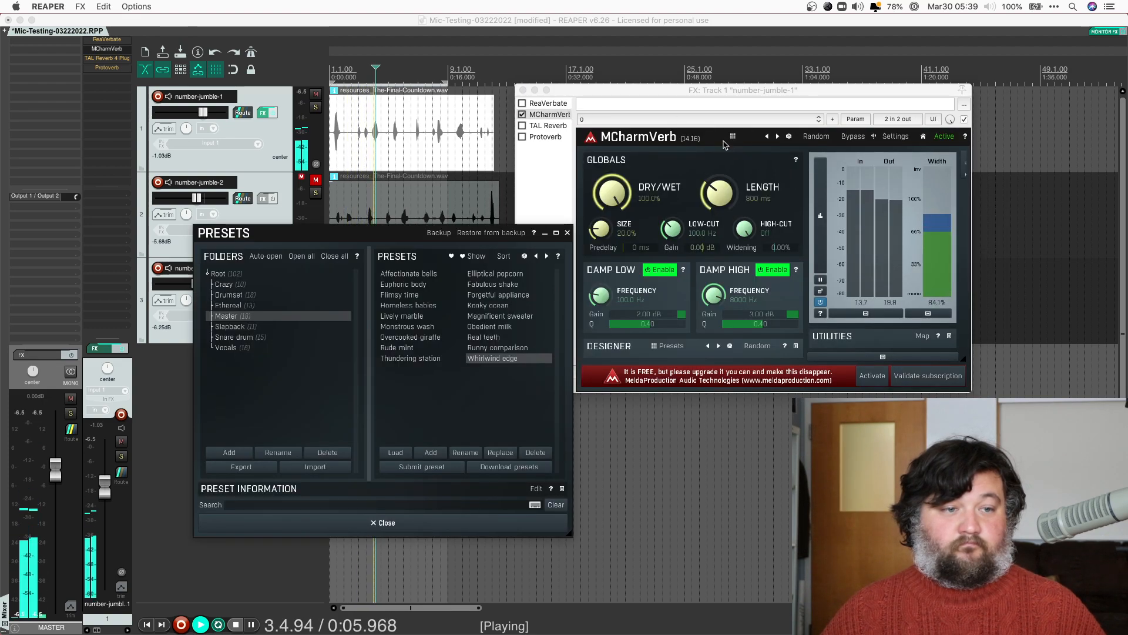
click(224, 275)
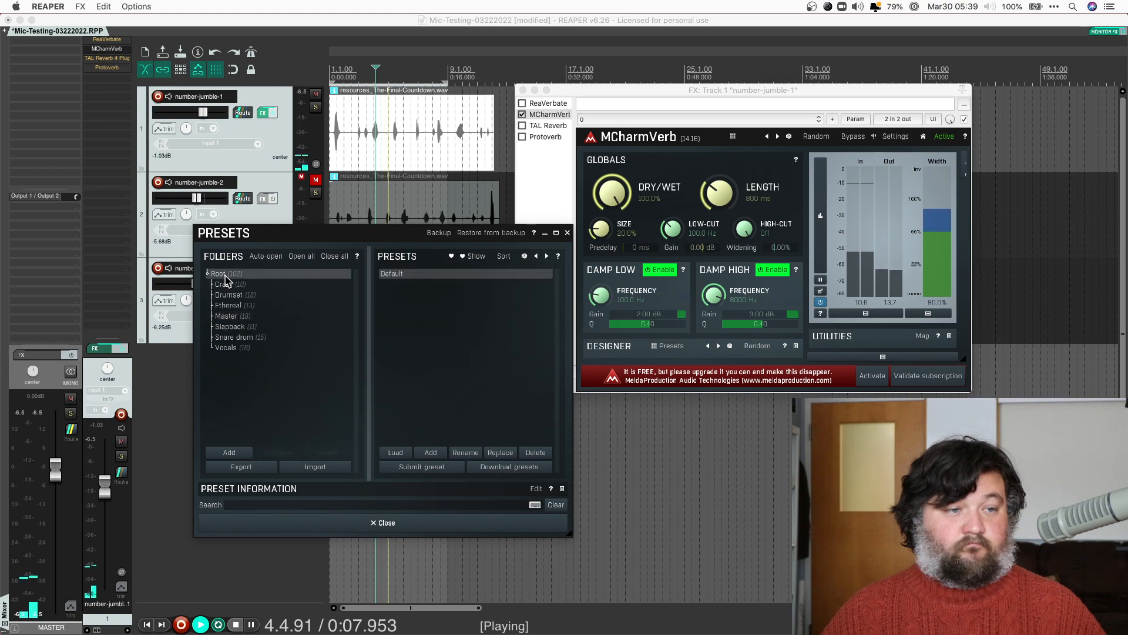
click(225, 283)
click(225, 295)
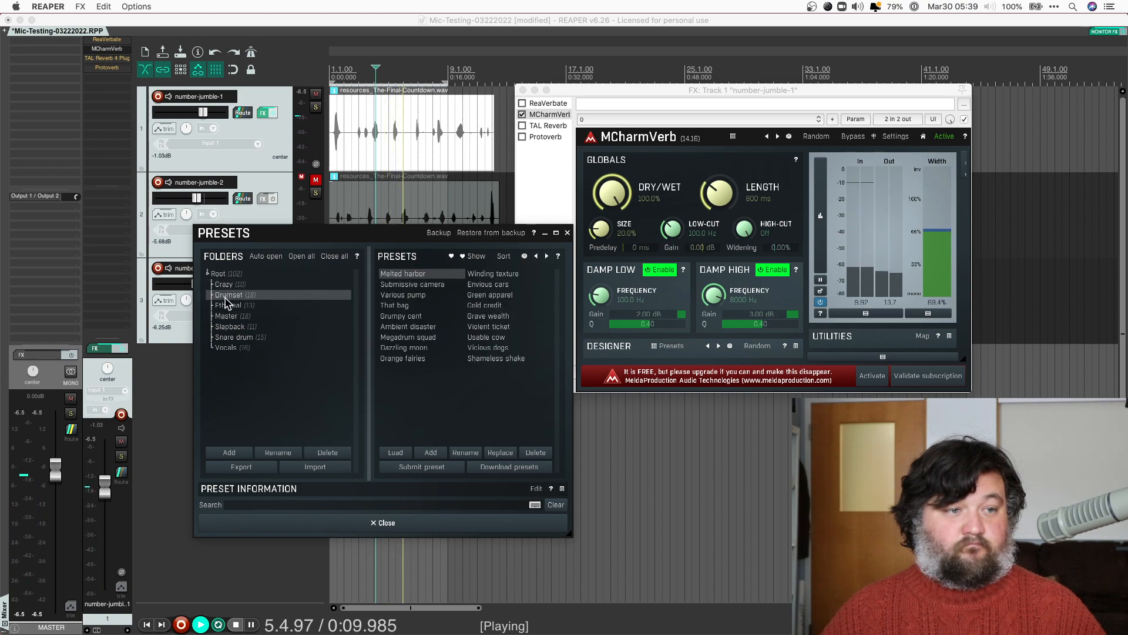
click(228, 308)
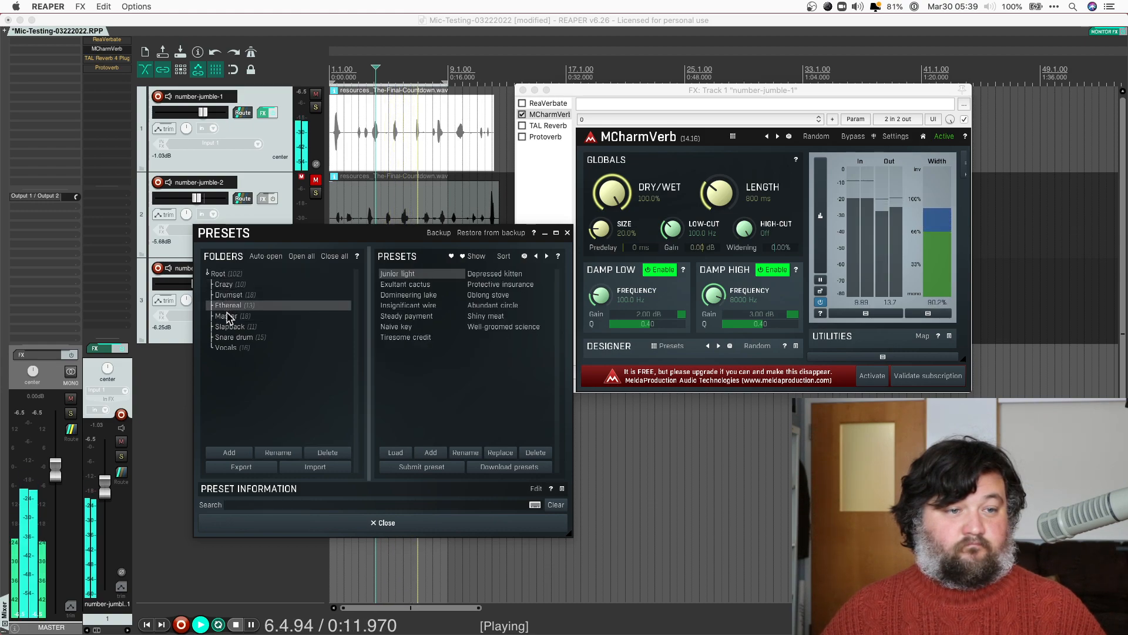
click(229, 318)
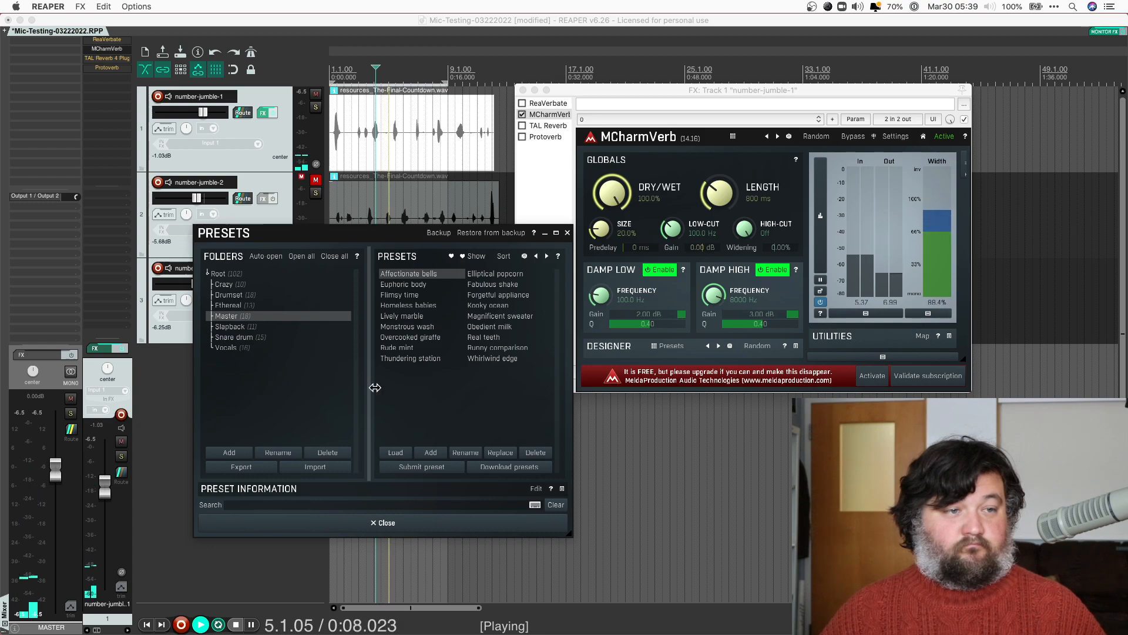
click(561, 229)
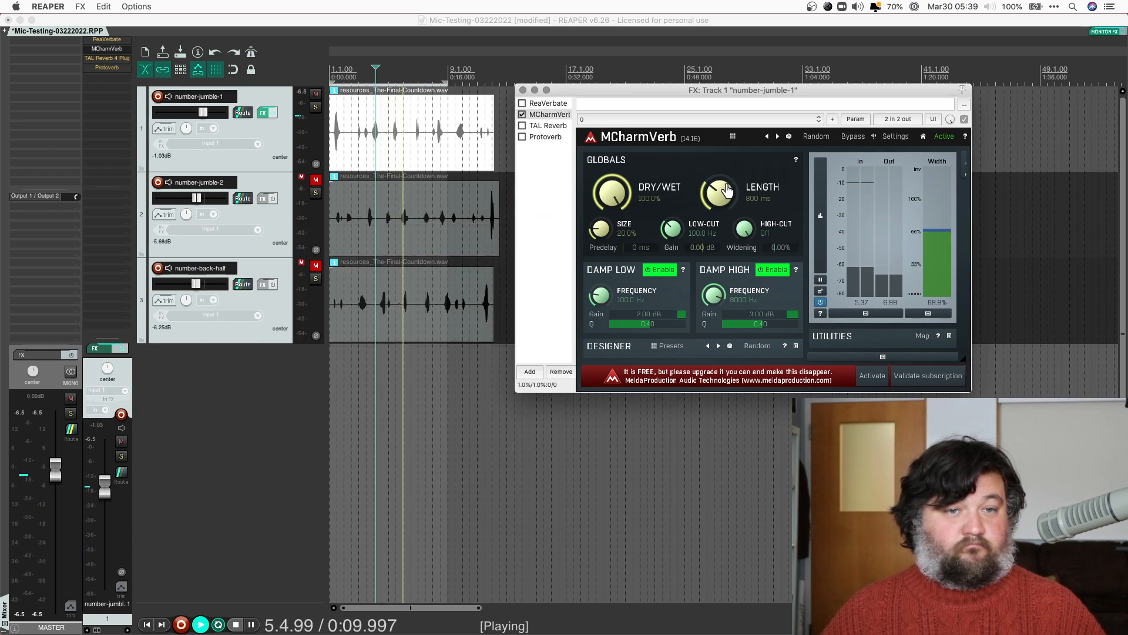
Raise MCharmVerb's Size to 78.6% and Length to 1646 ms, then bypass it
drag(607, 232, 609, 150)
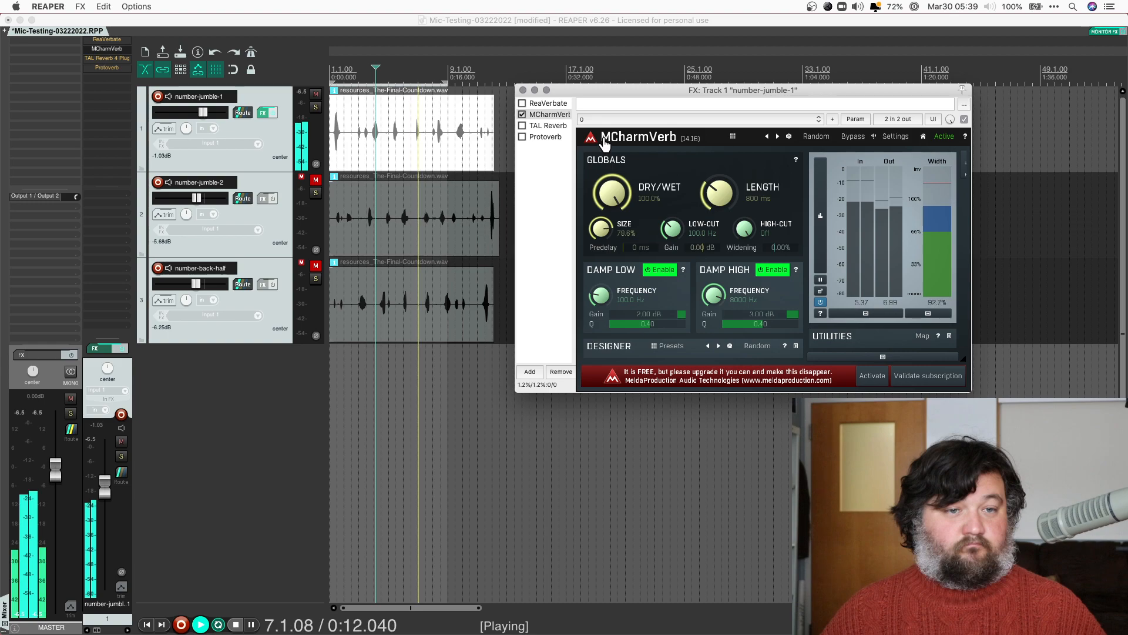
drag(721, 187, 720, 177)
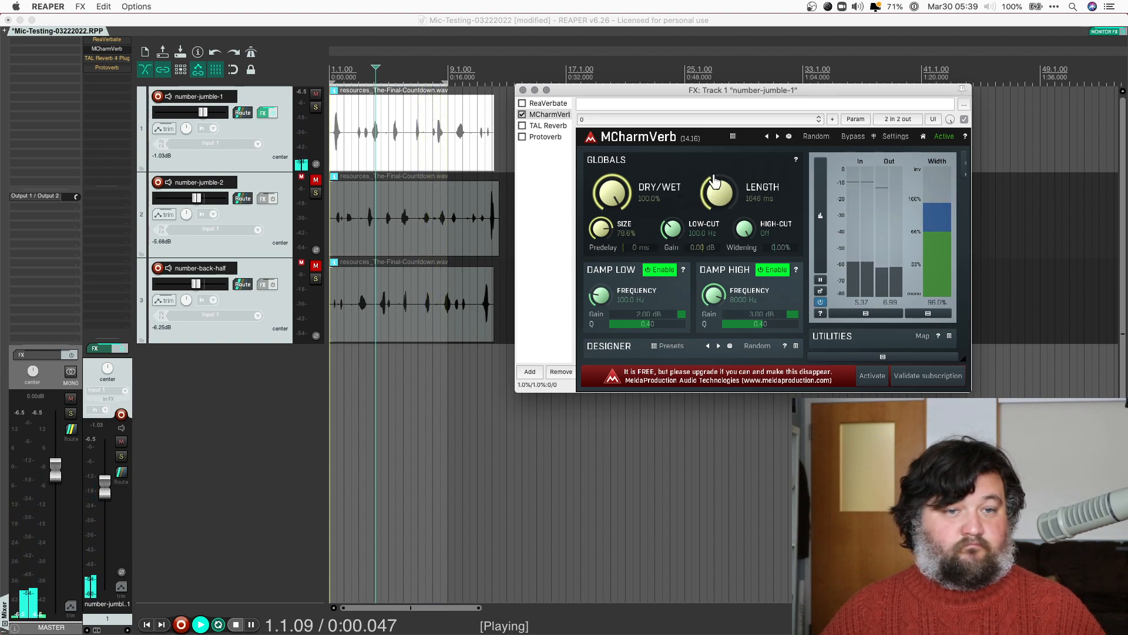
click(522, 114)
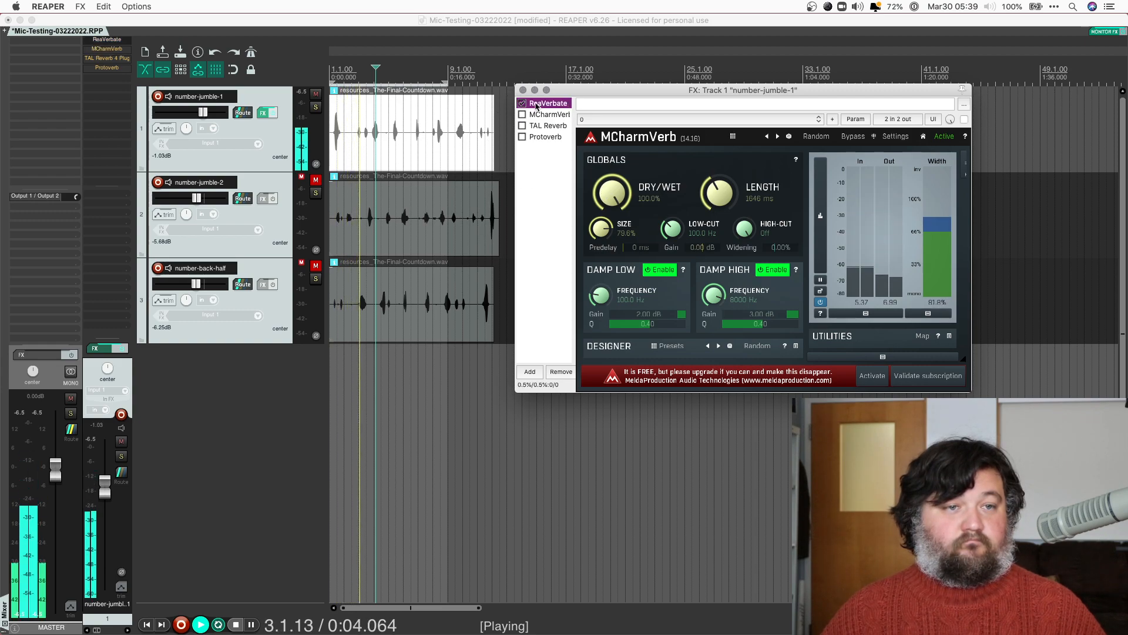
Enable ReaVerbate with room size 88 and stop playback
click(522, 104)
drag(746, 156, 791, 156)
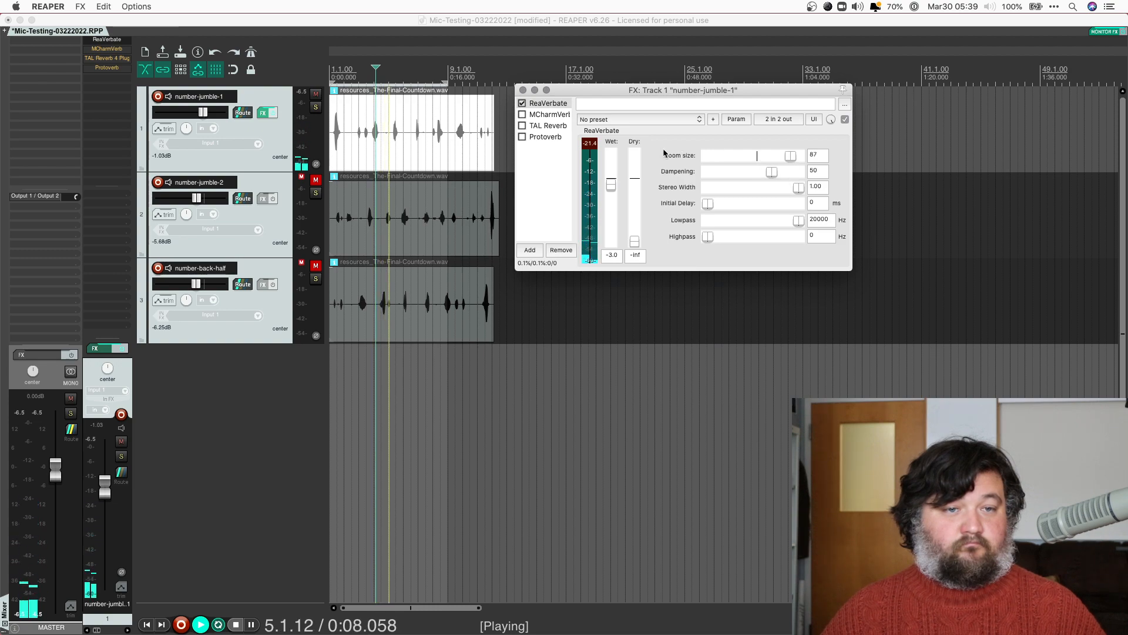
drag(791, 156, 794, 156)
key(space)
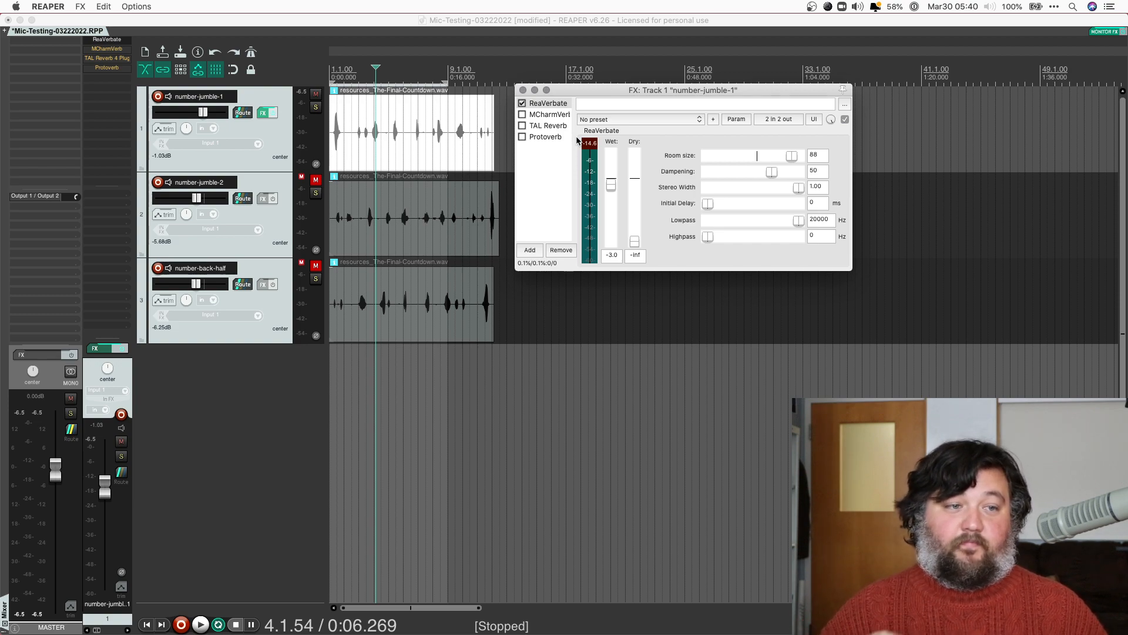
key(super+Tab)
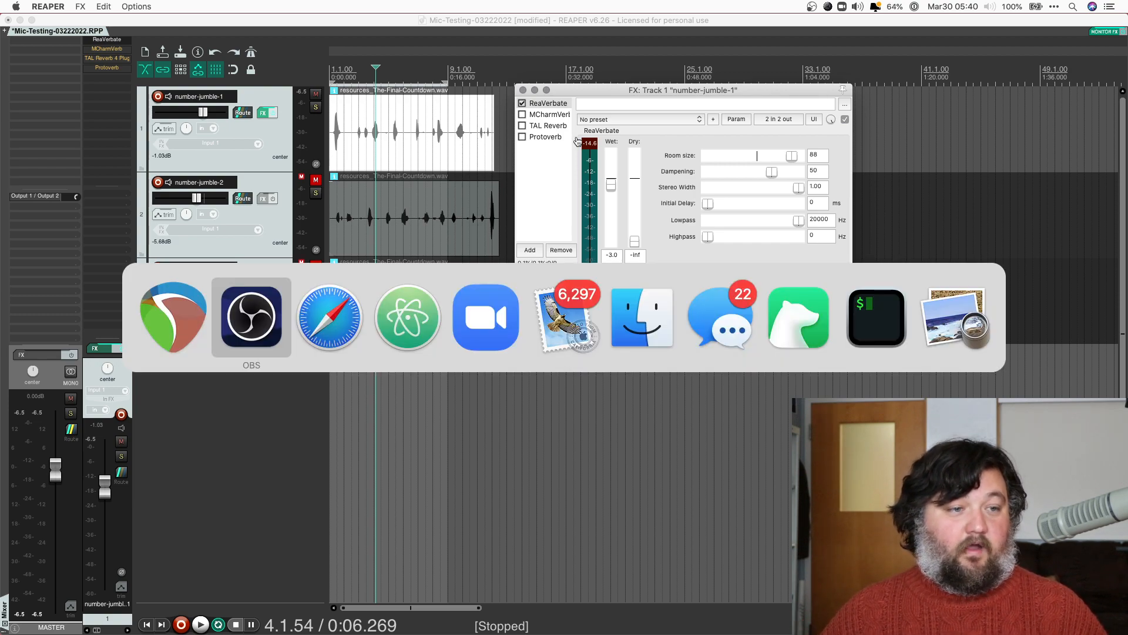
key(super+Tab)
key(super+Tab)
key(super+Tab)
key(super+Tab)
key(super+Tab)
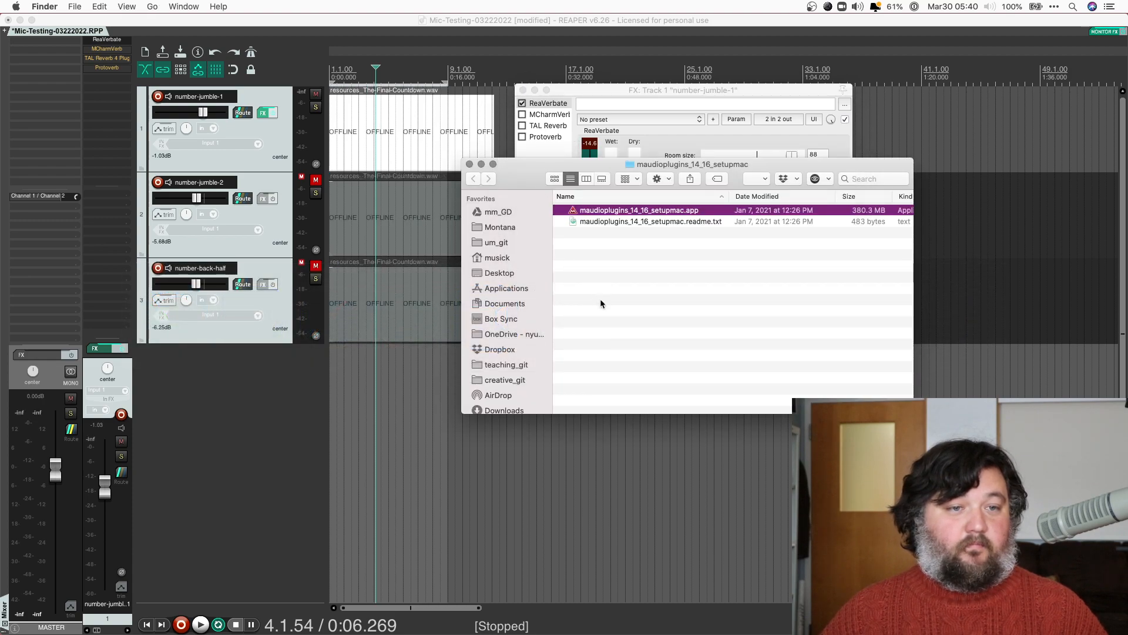
key(super+shift+d)
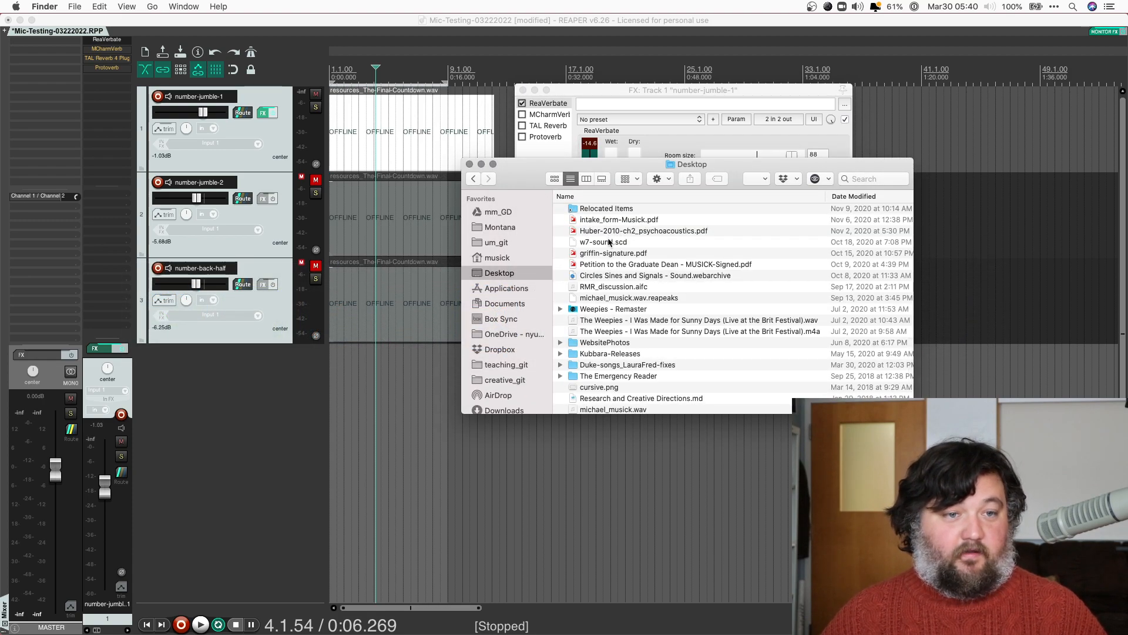
scroll(609, 400, down, 1)
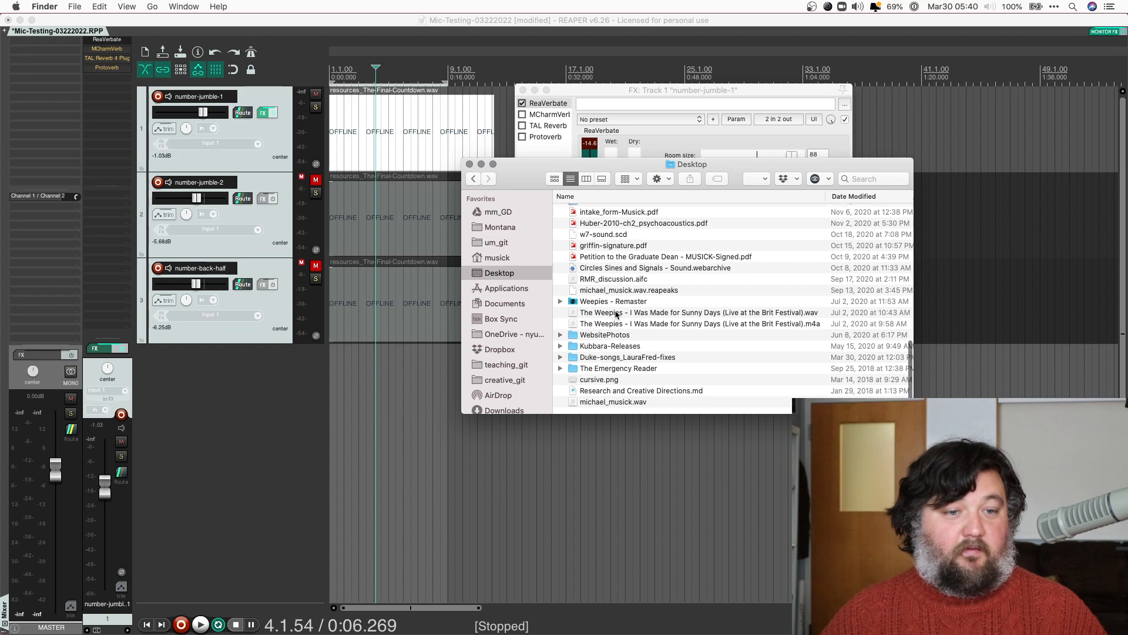
drag(608, 407, 900, 101)
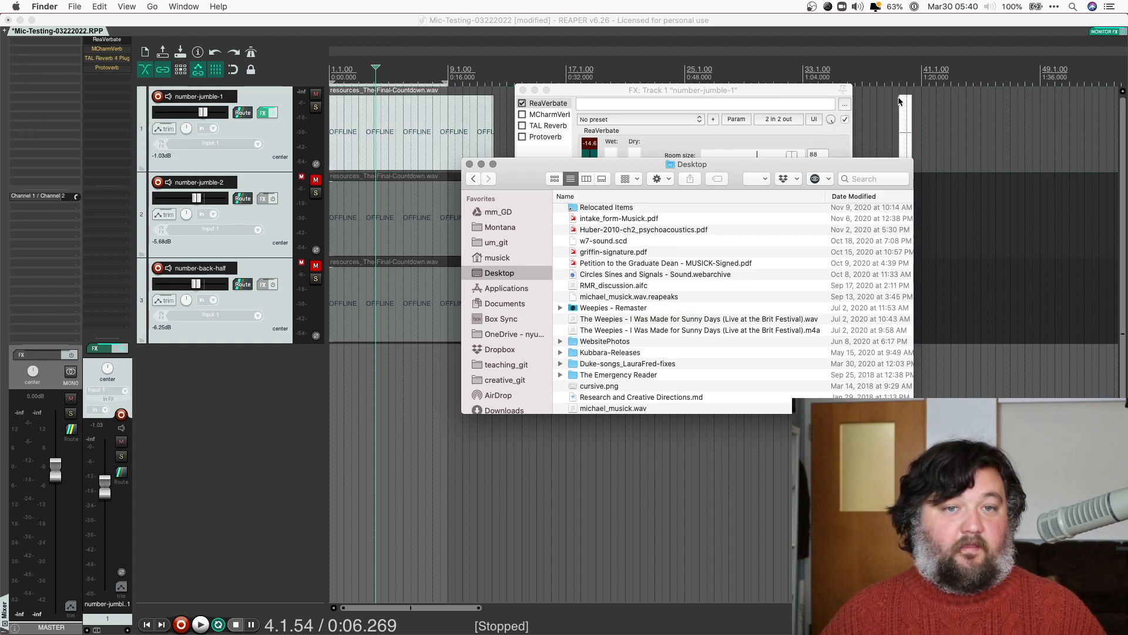
click(469, 164)
drag(588, 89, 690, 391)
double_click(252, 378)
drag(904, 142, 329, 381)
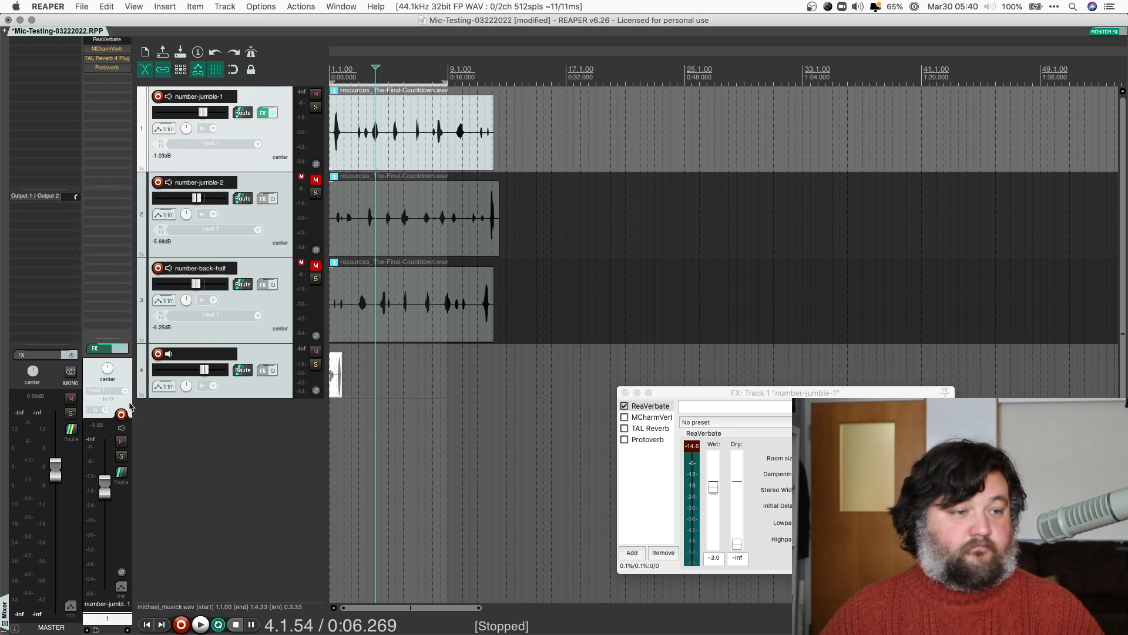
Copy ReaVerbate, MCharmVerb, TAL Reverb 4 and Protoverb from track 1 onto track 4
drag(134, 414, 386, 390)
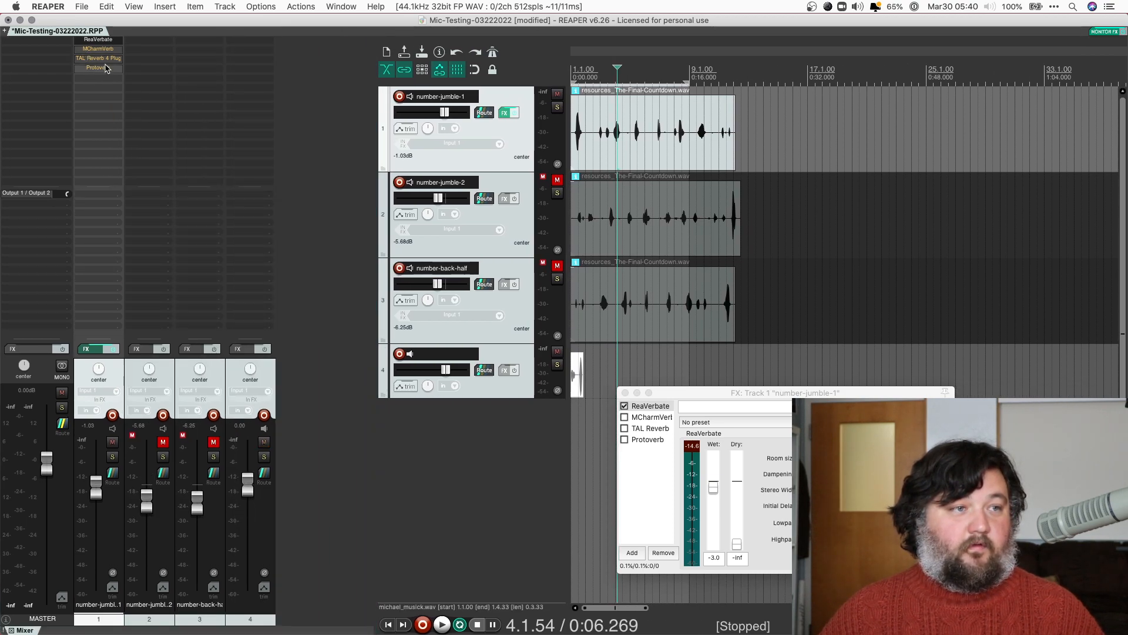
drag(257, 44, 242, 49)
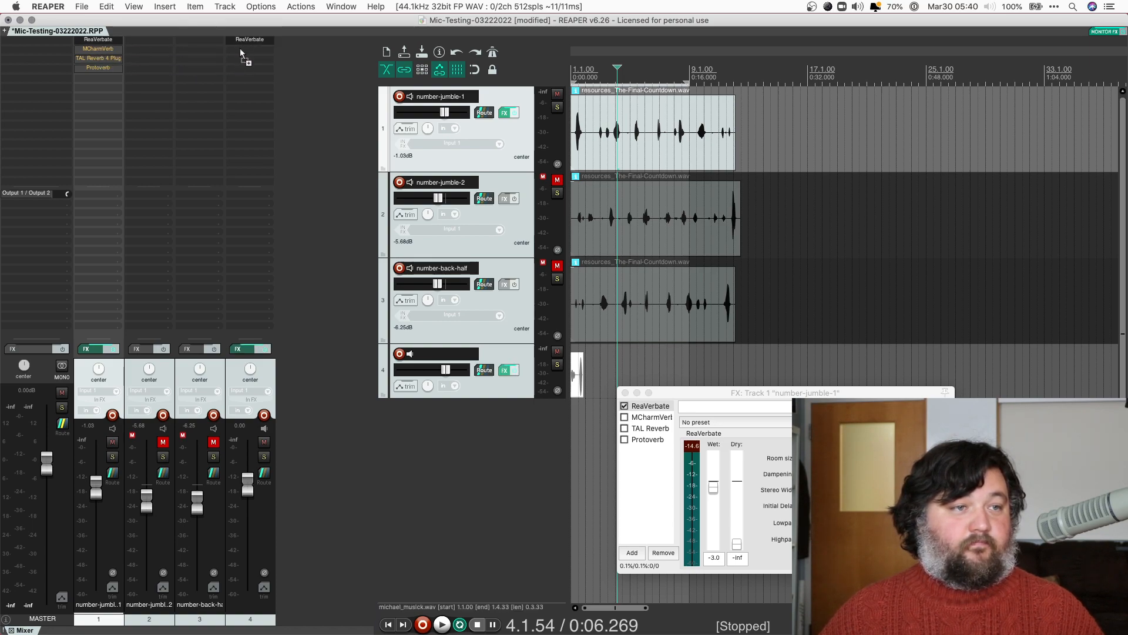
drag(99, 59, 182, 72)
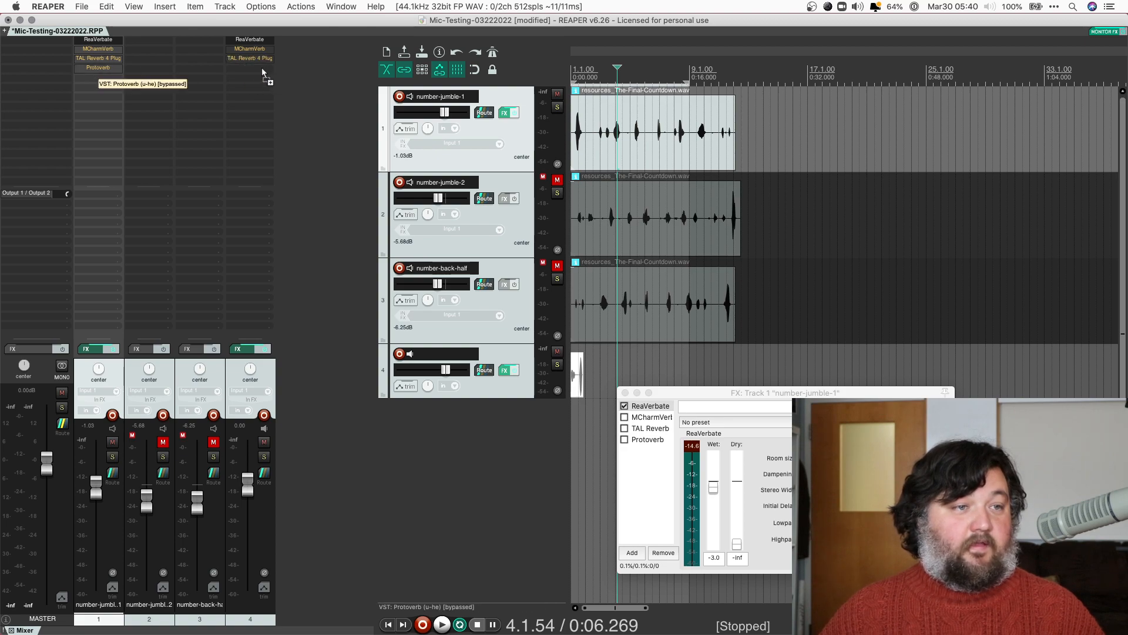
drag(263, 73, 253, 68)
double_click(445, 352)
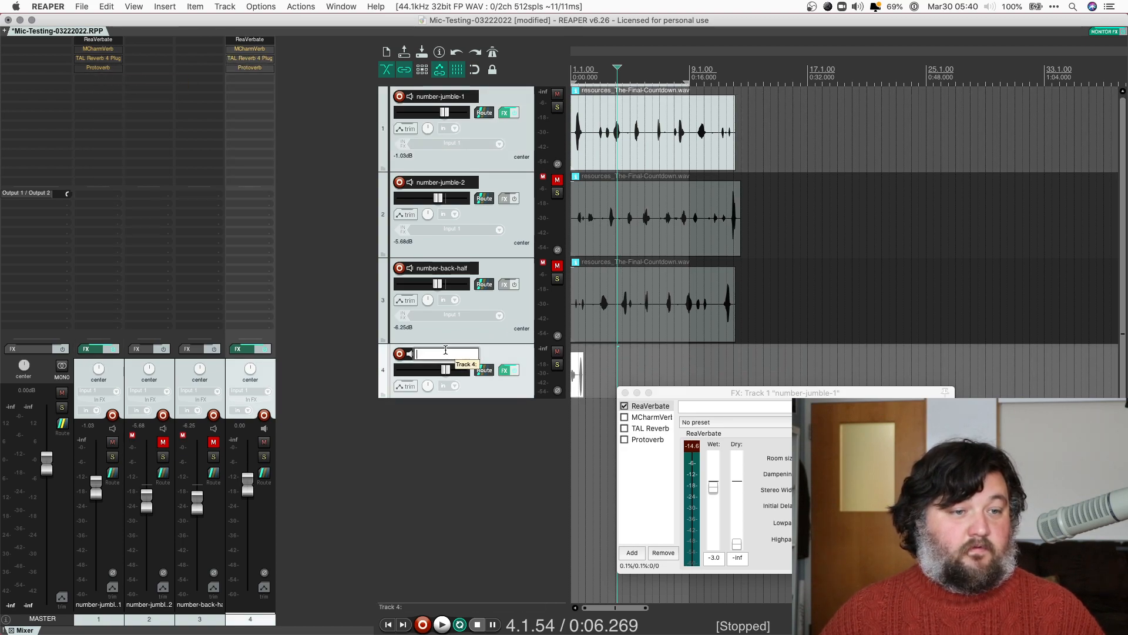
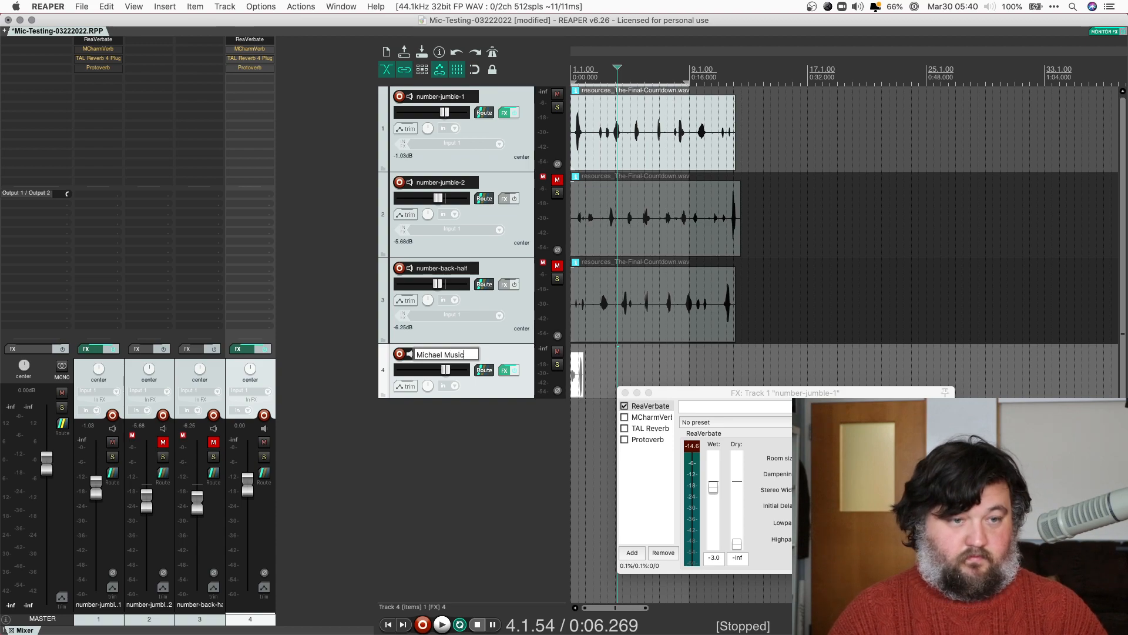
key(Return)
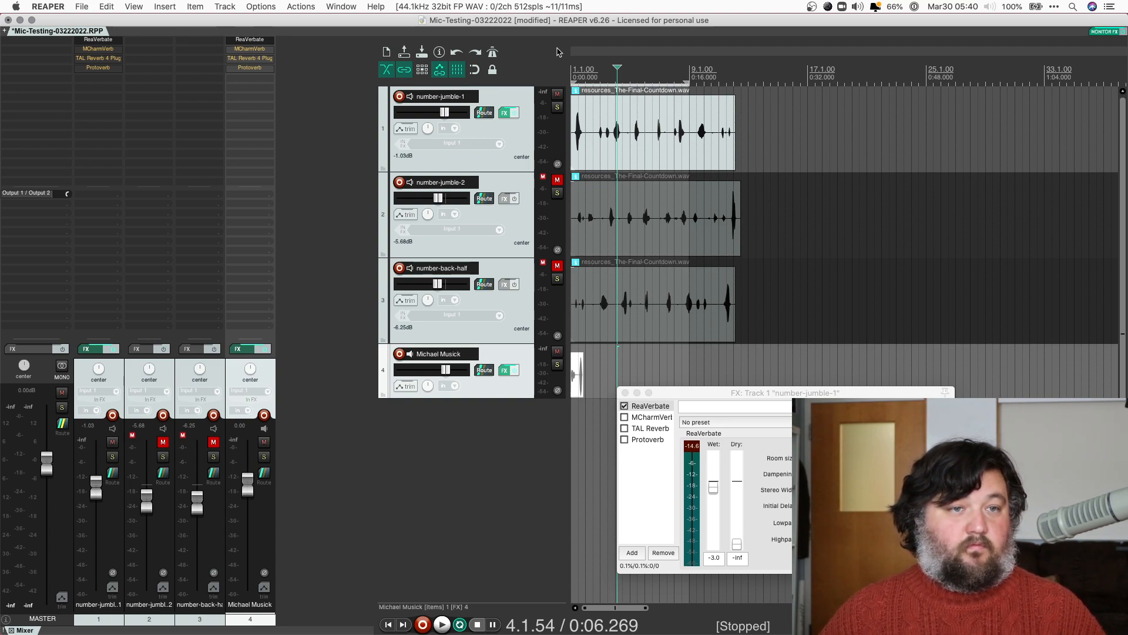
click(558, 95)
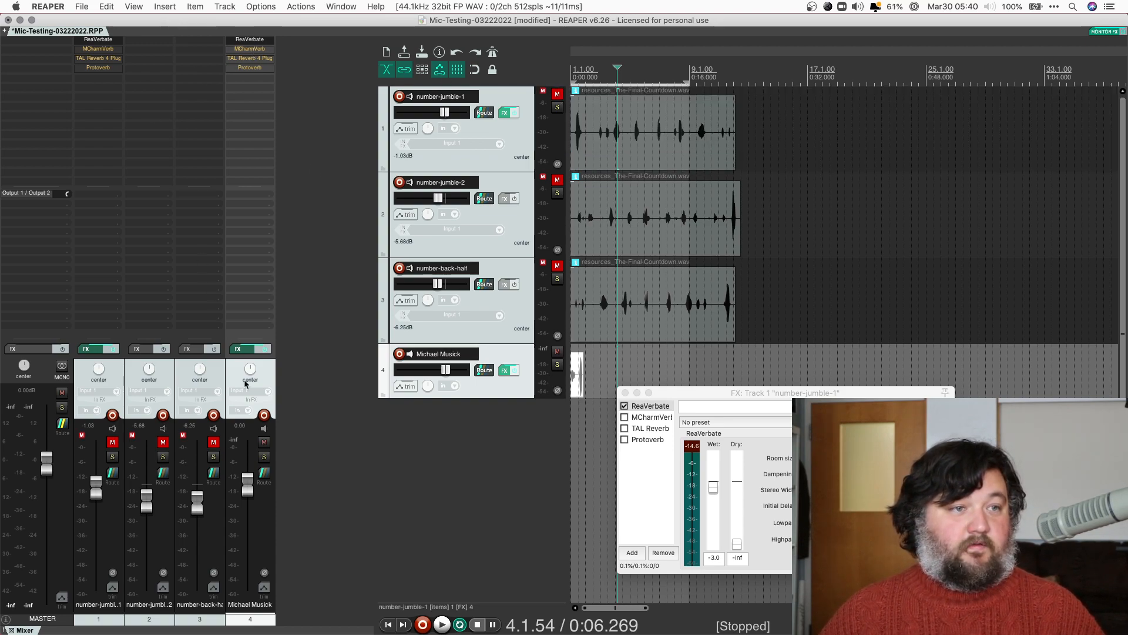
click(506, 371)
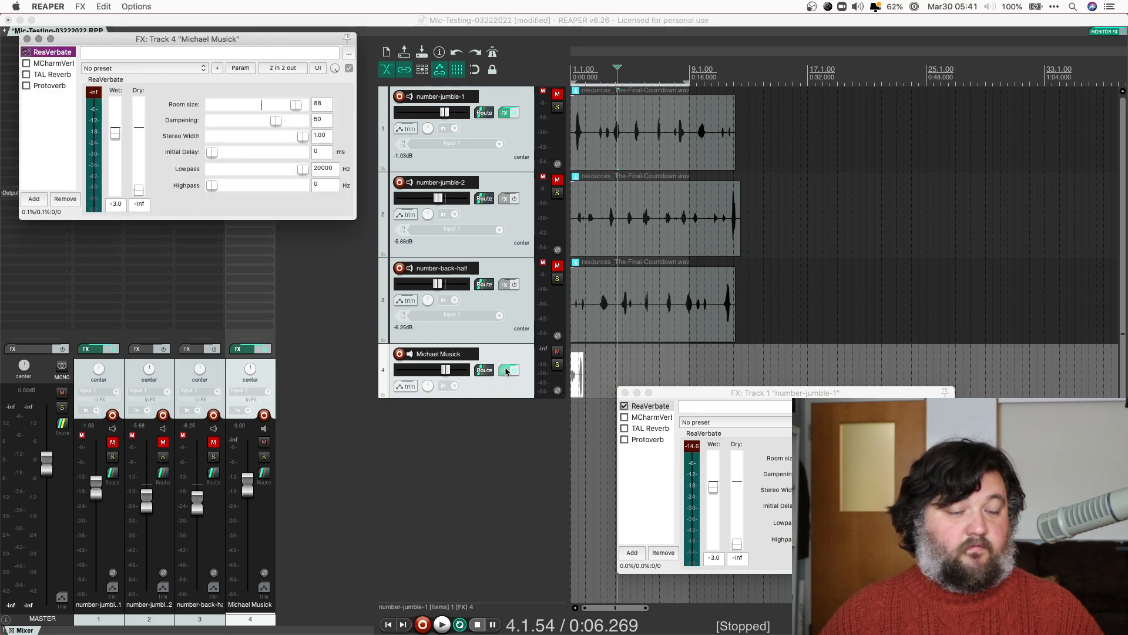
click(54, 64)
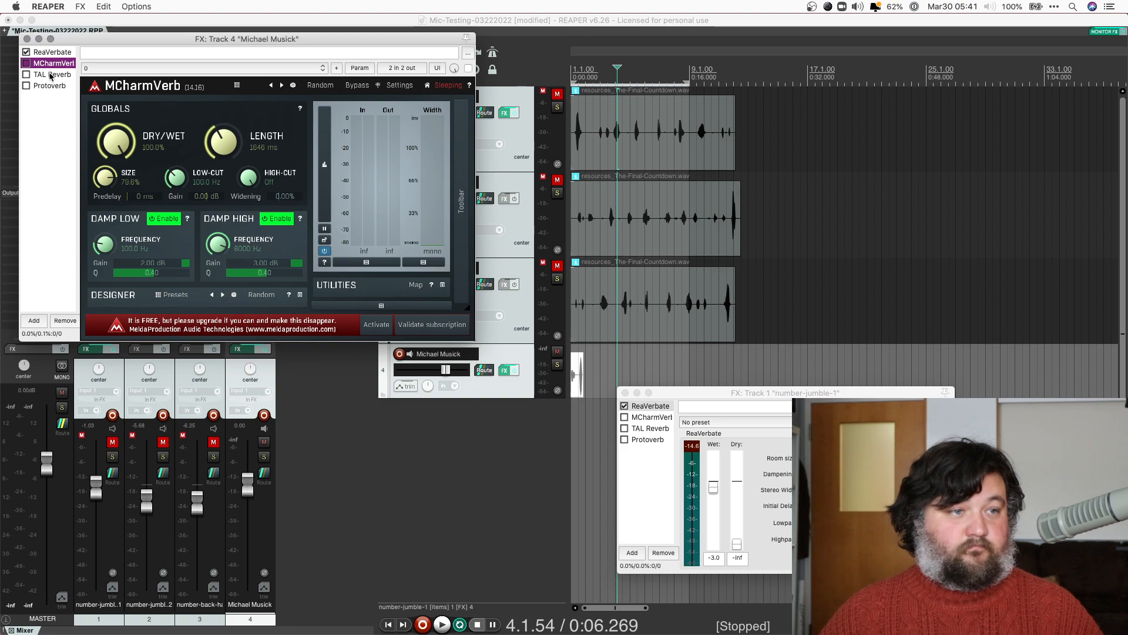
click(51, 75)
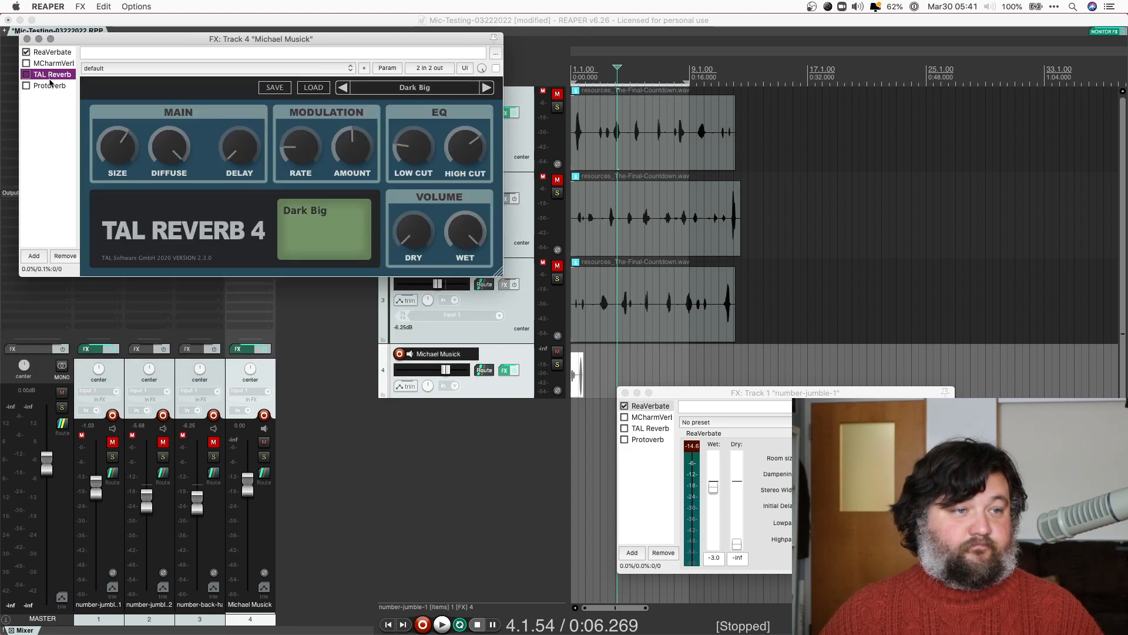
click(50, 86)
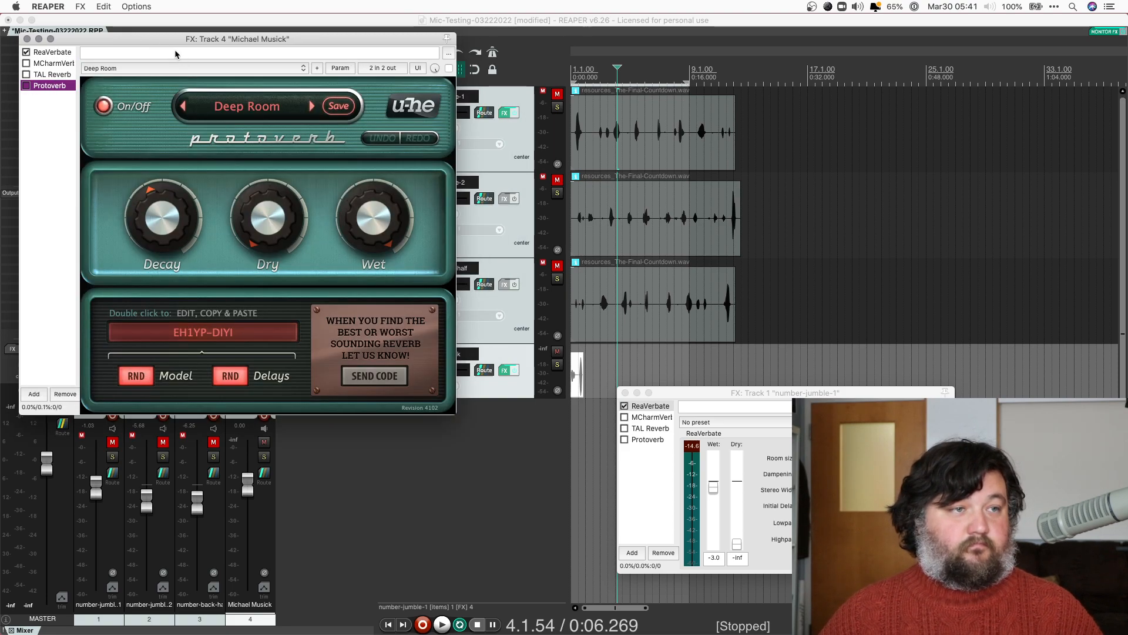
drag(162, 40, 625, 100)
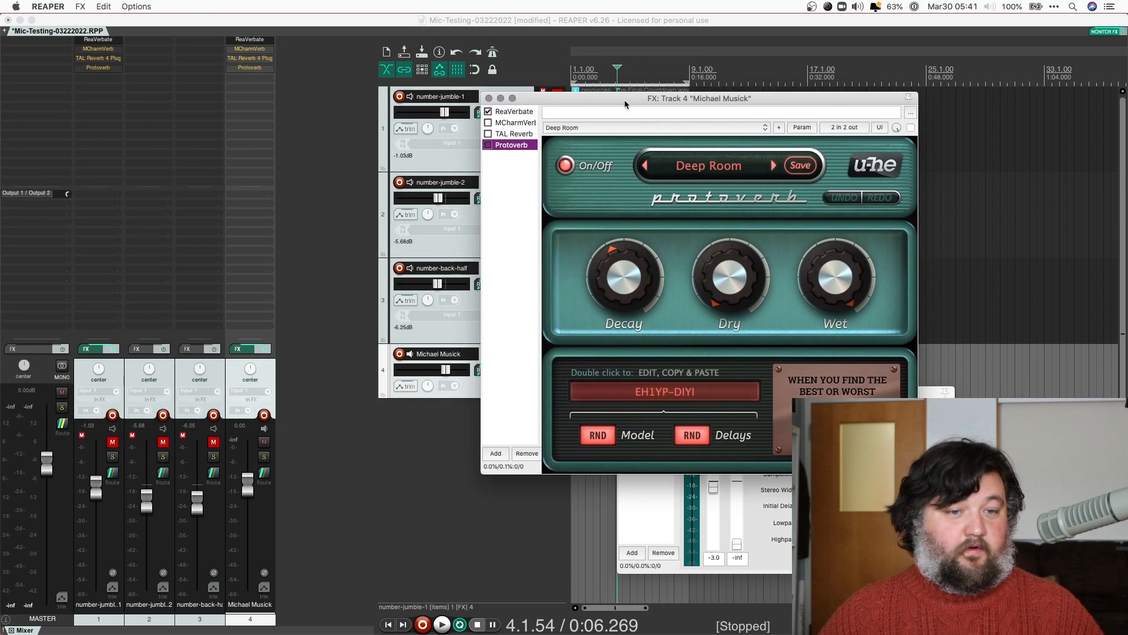
click(758, 543)
click(624, 393)
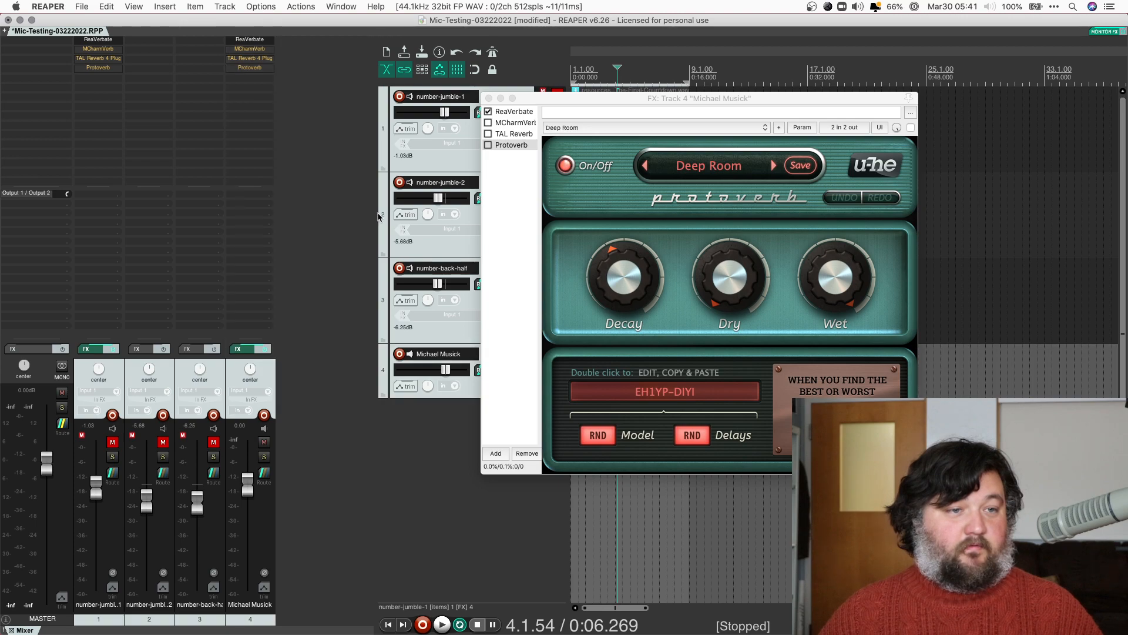
drag(376, 213, 132, 200)
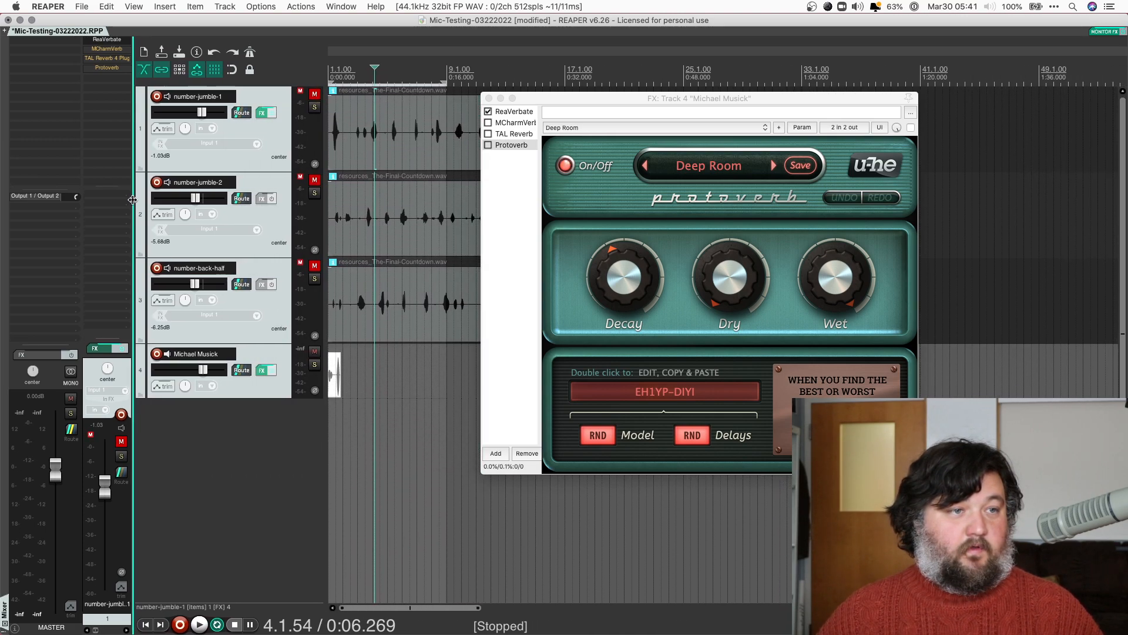
click(260, 352)
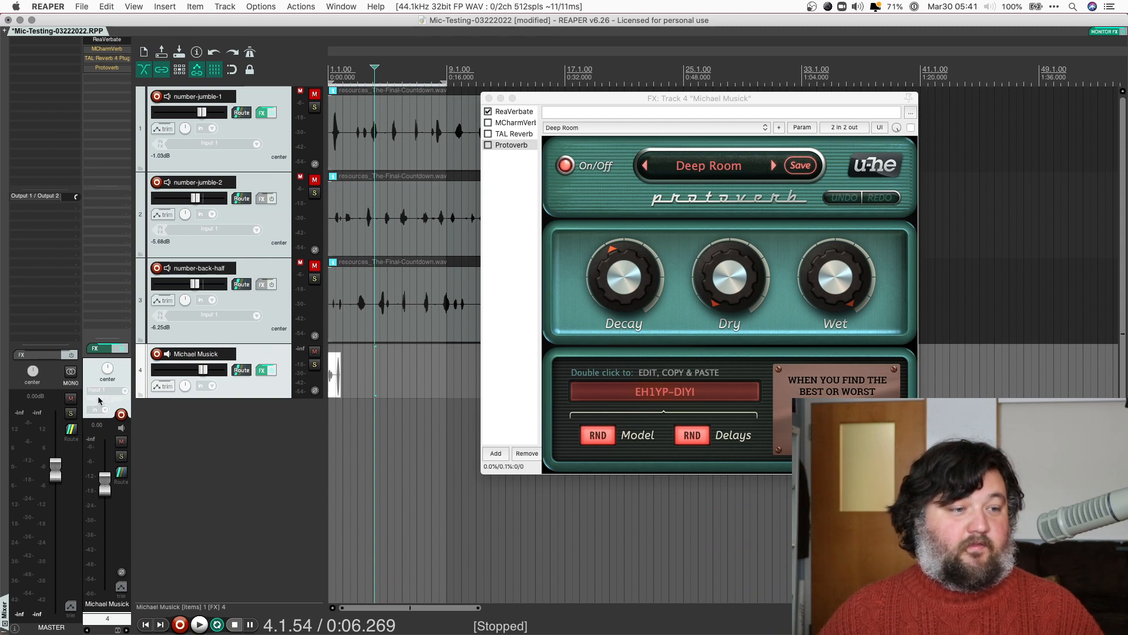
drag(106, 484, 106, 490)
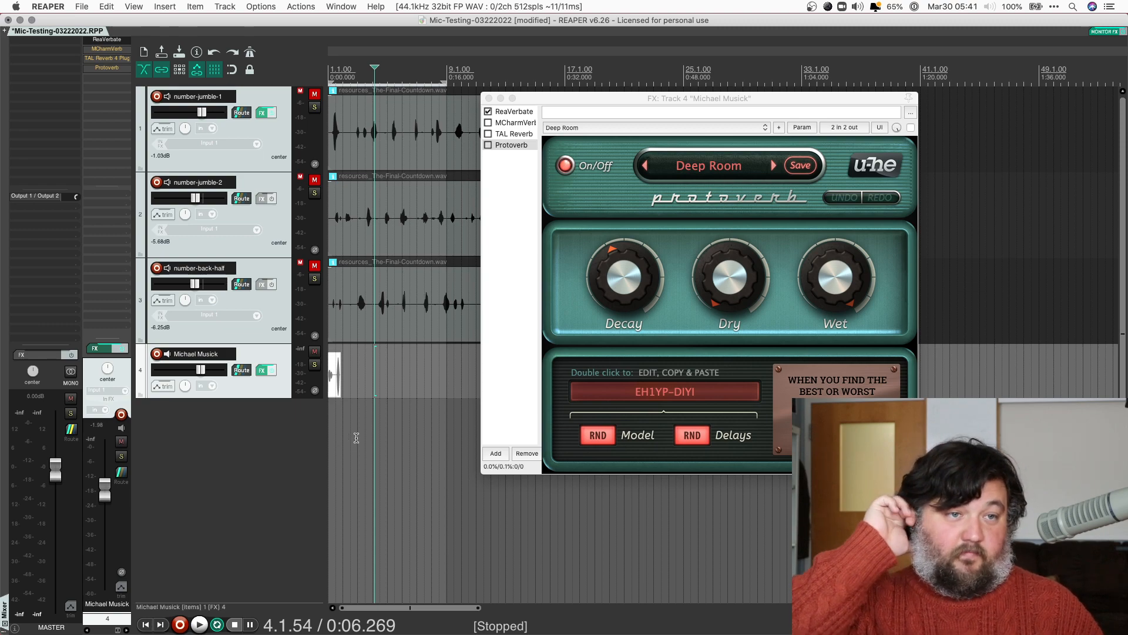
Loop the first four seconds, play it, and hear MCharmVerb in place of ReaVerbate
drag(445, 82, 357, 89)
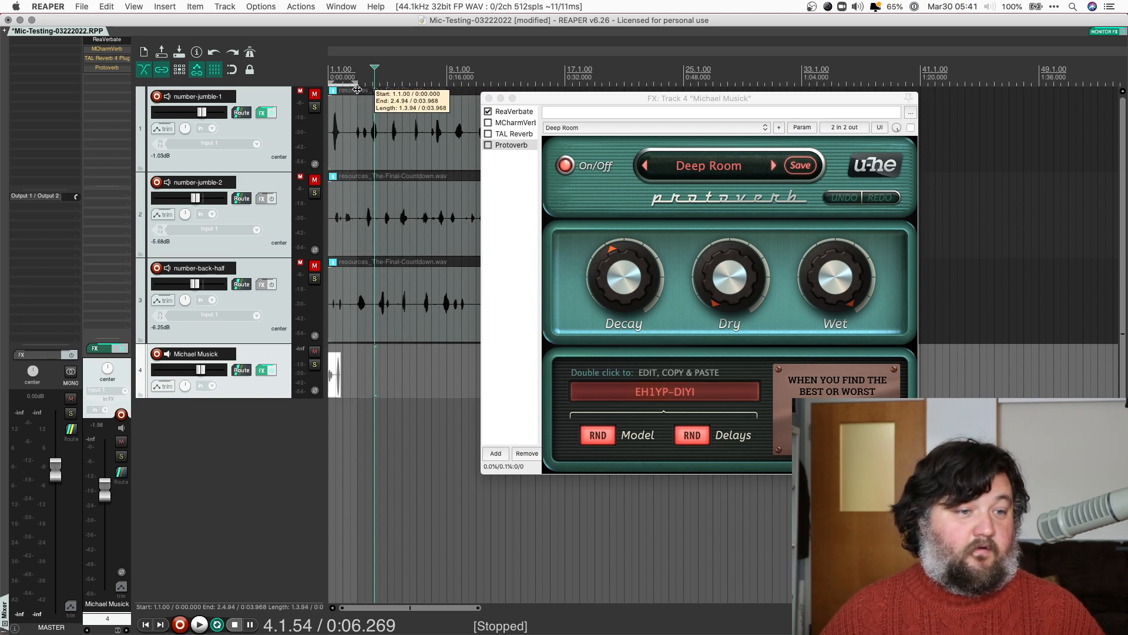
key(space)
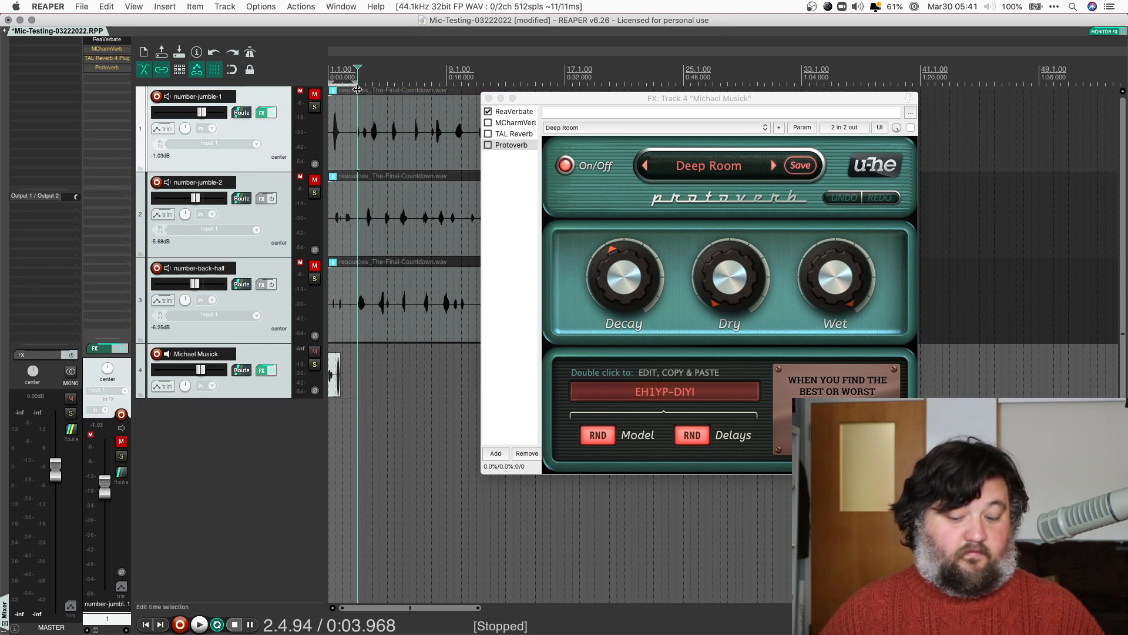
key(space)
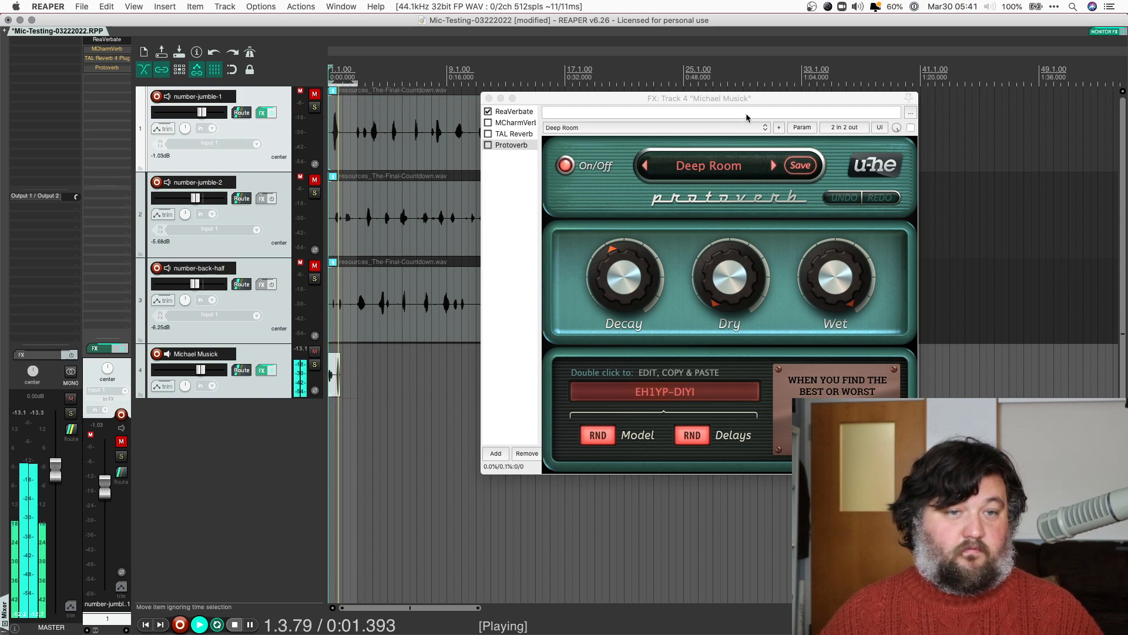
click(489, 112)
click(489, 123)
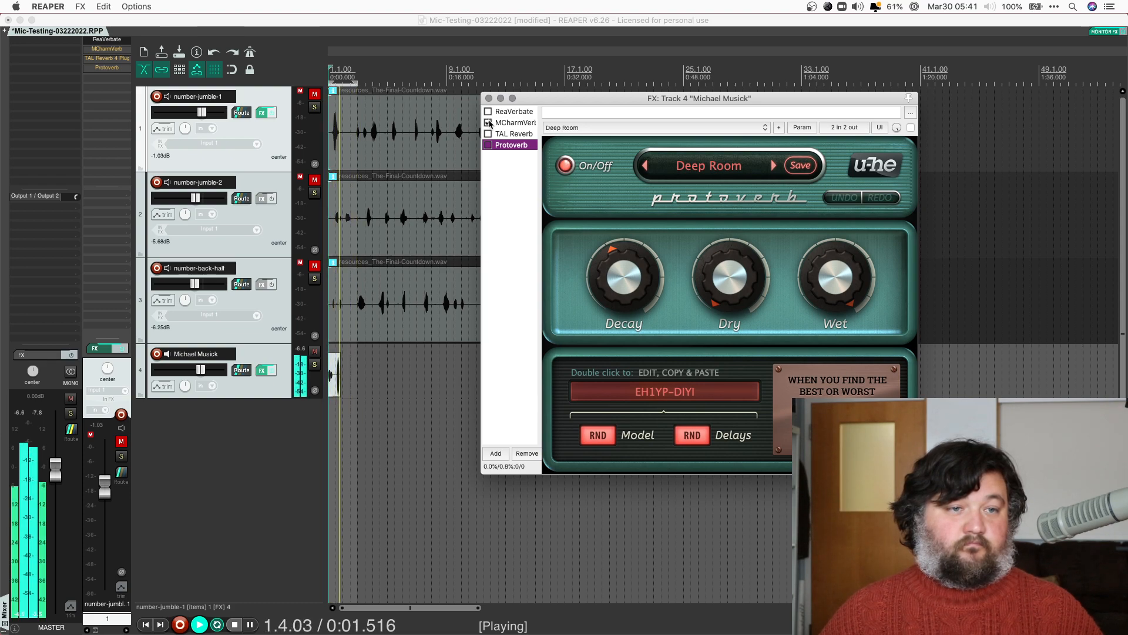
Enable TAL Reverb 4 and reduce its Size to 55.17%
click(489, 134)
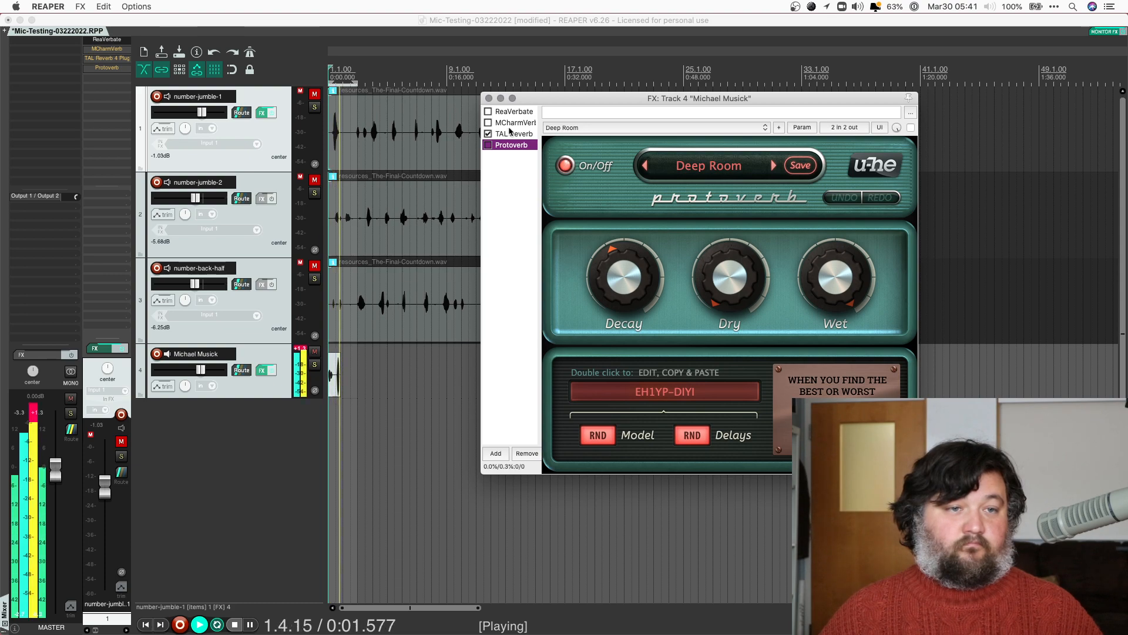
click(511, 137)
drag(583, 196, 583, 206)
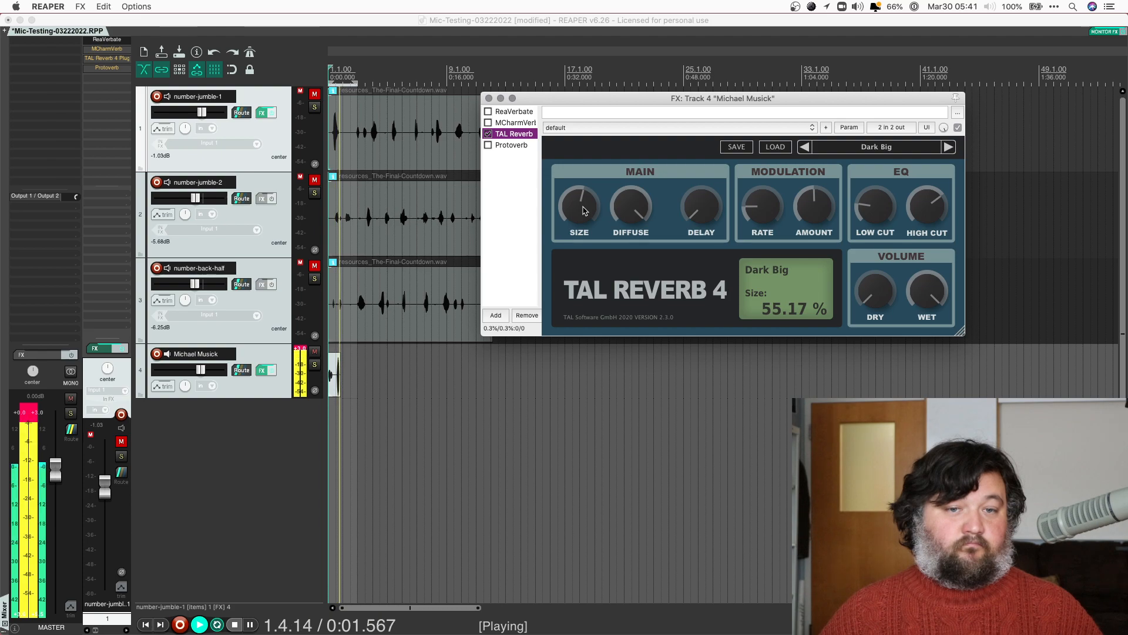
Leave only Protoverb enabled and lengthen its Decay
click(487, 145)
click(488, 134)
click(510, 146)
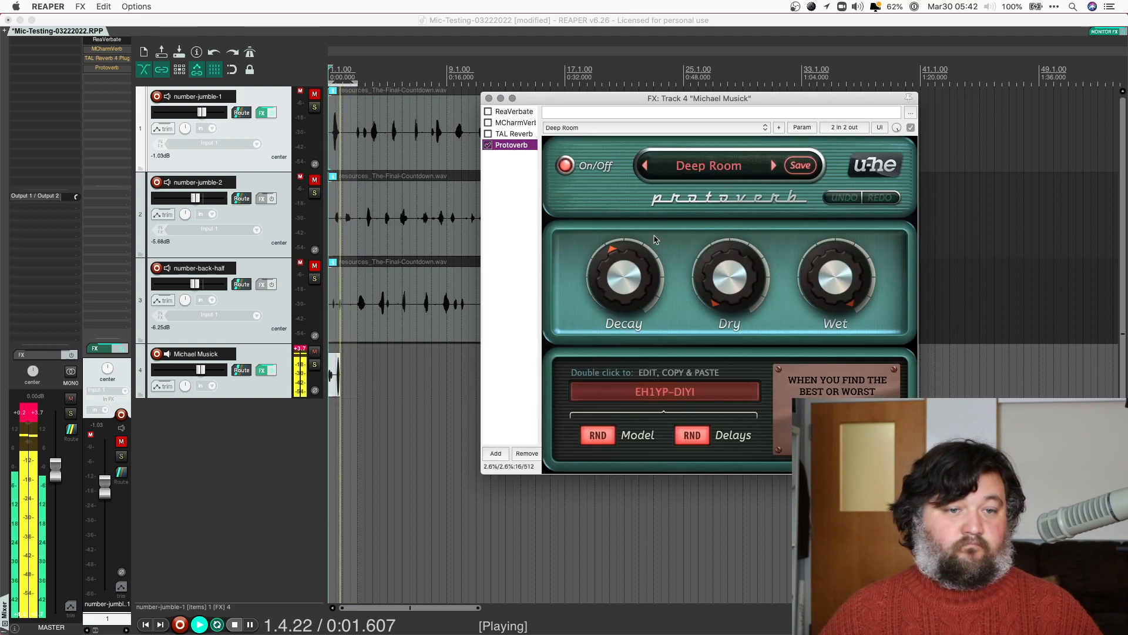
drag(626, 269, 624, 258)
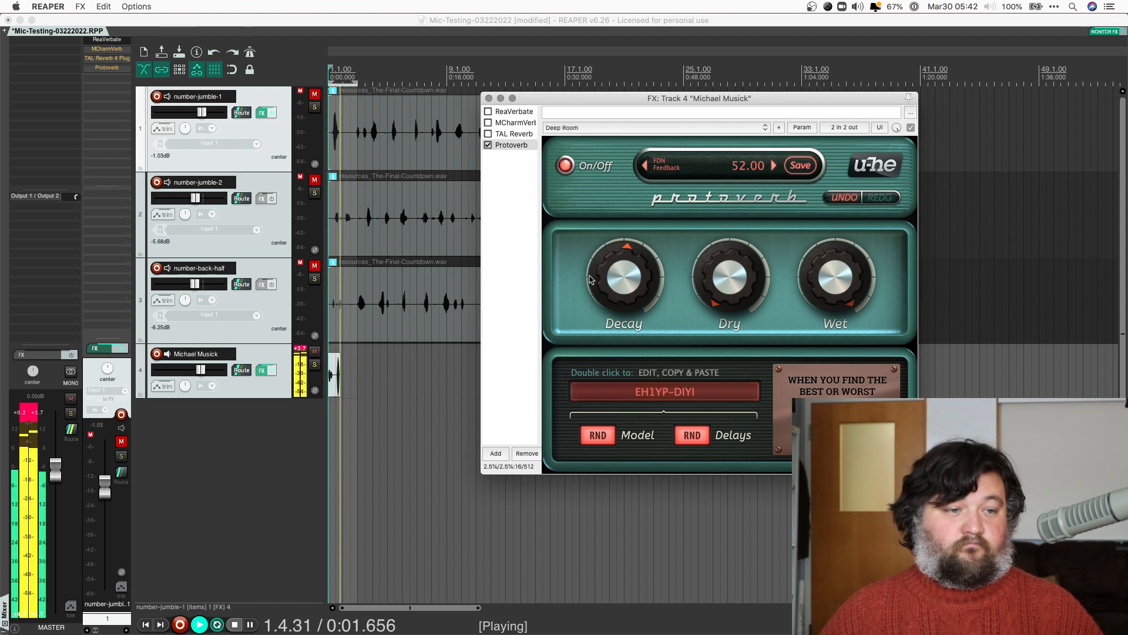
Reset the track 4 and master clip indicators and stop playback
click(300, 349)
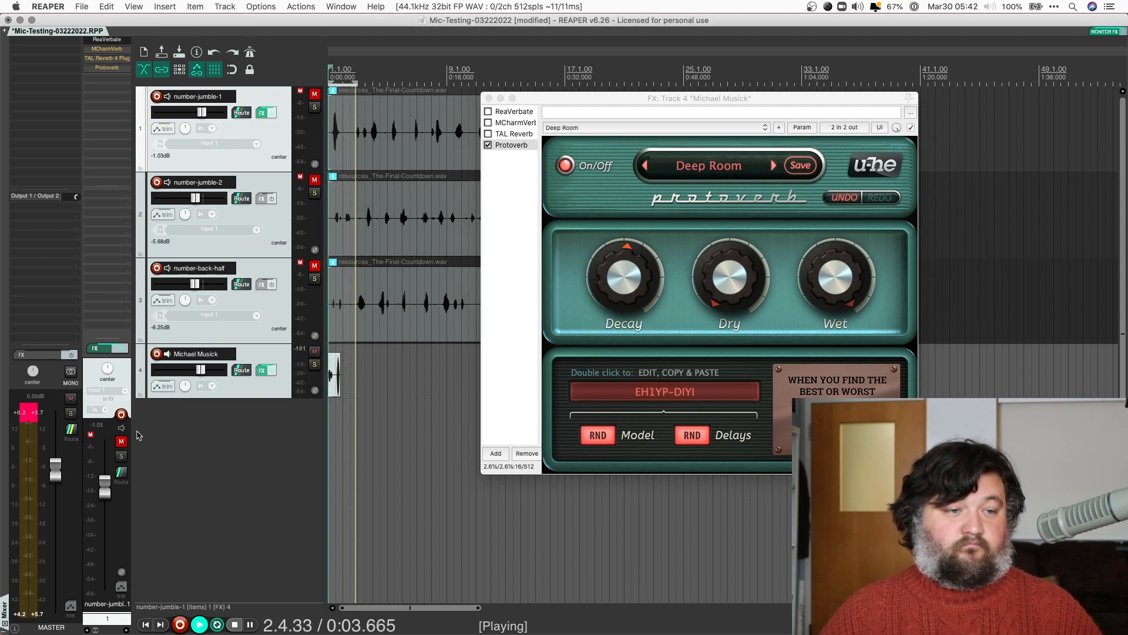
click(22, 410)
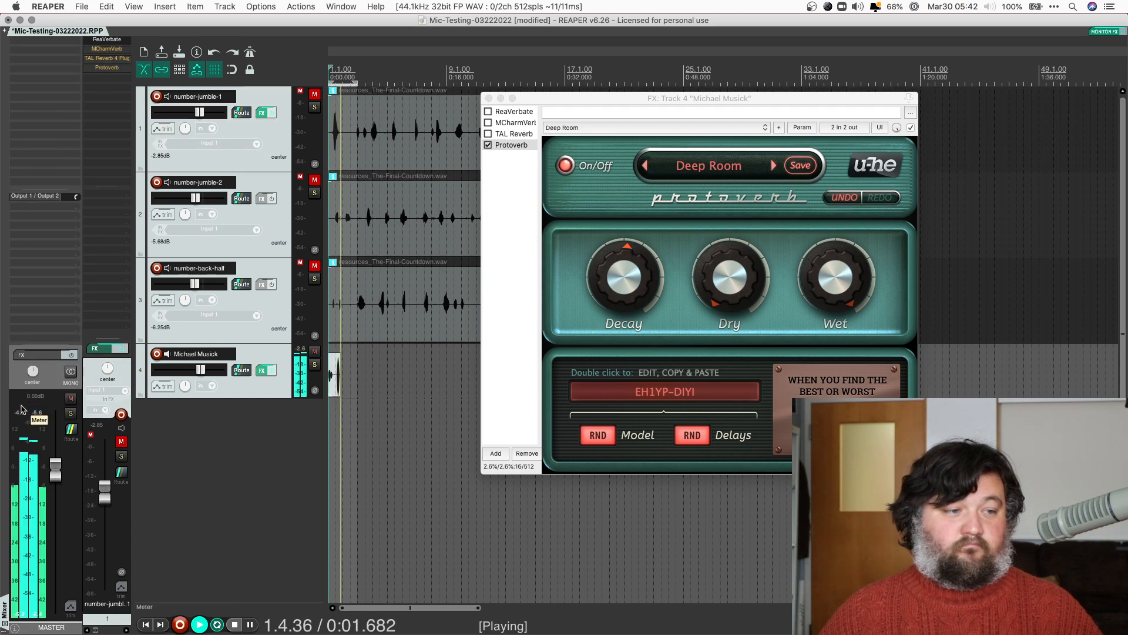
key(space)
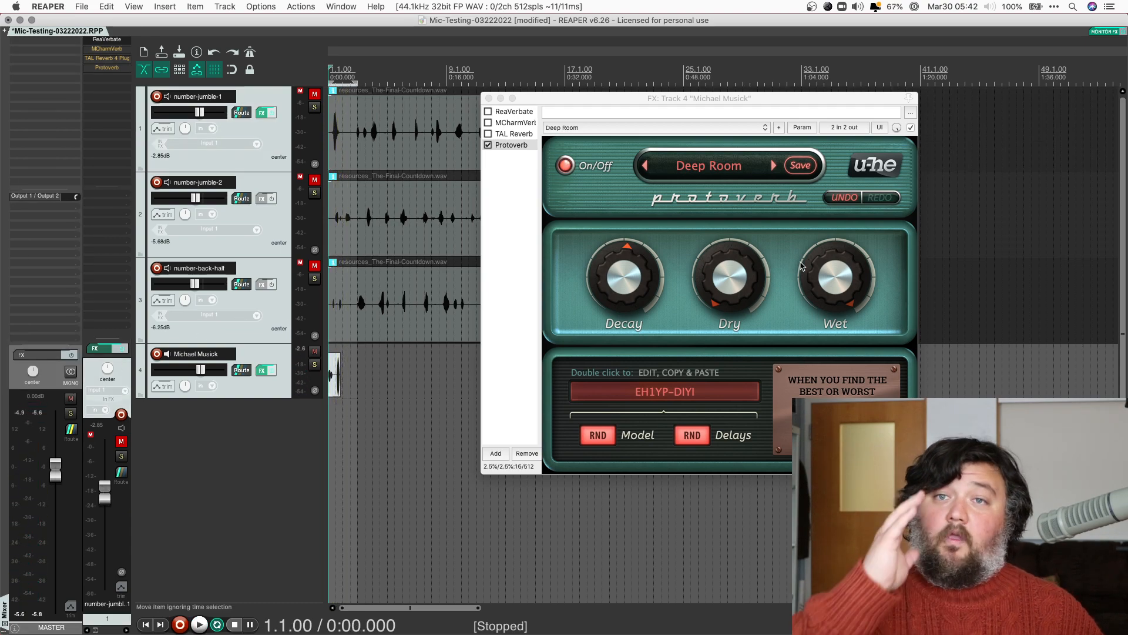